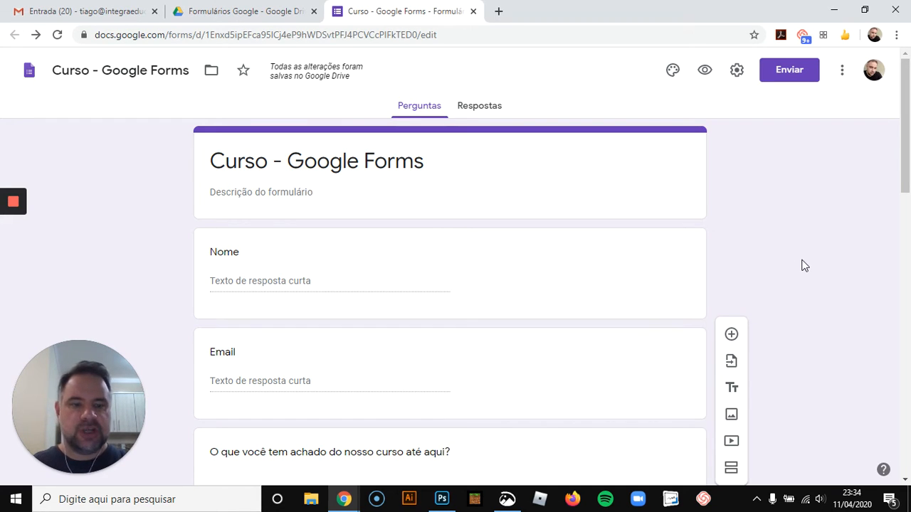
Add a new question below the tool dropdown question and set its type to Escala linear
{"action": "scroll", "coordinate": [799, 268], "scroll_direction": "down", "scroll_amount": 3}
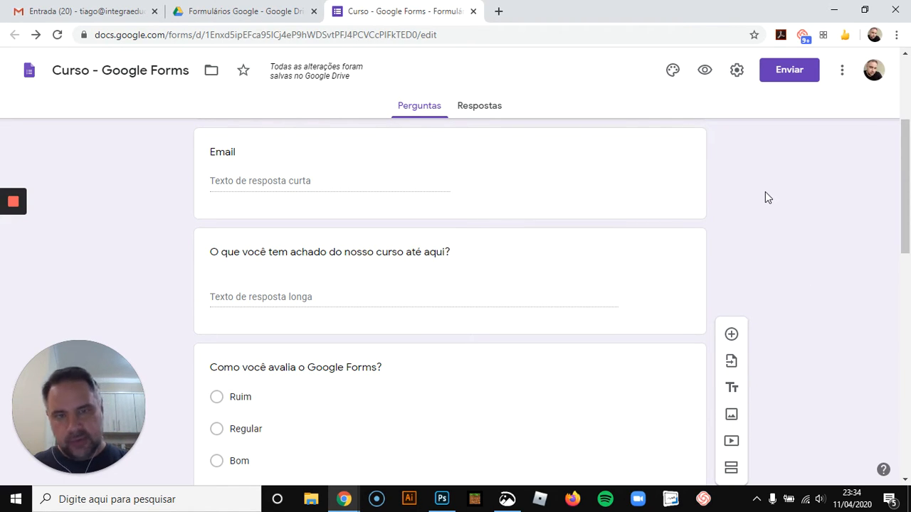
{"action": "scroll", "coordinate": [764, 191], "scroll_direction": "down", "scroll_amount": 5}
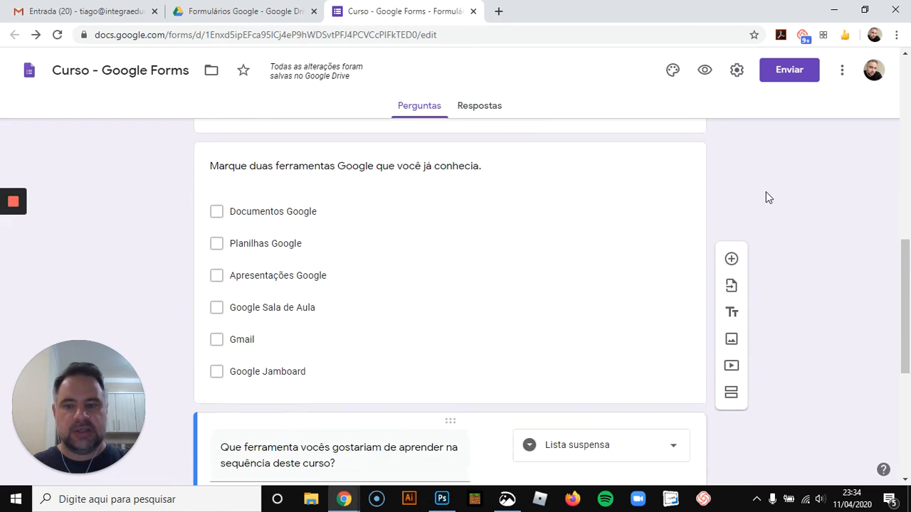
{"action": "scroll", "coordinate": [765, 191], "scroll_direction": "down", "scroll_amount": 4}
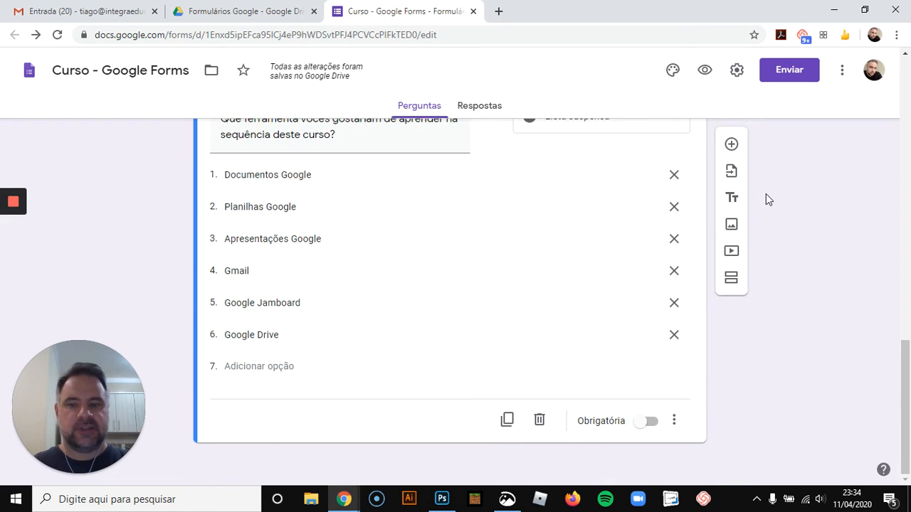
{"action": "scroll", "coordinate": [790, 380], "scroll_direction": "up", "scroll_amount": 2}
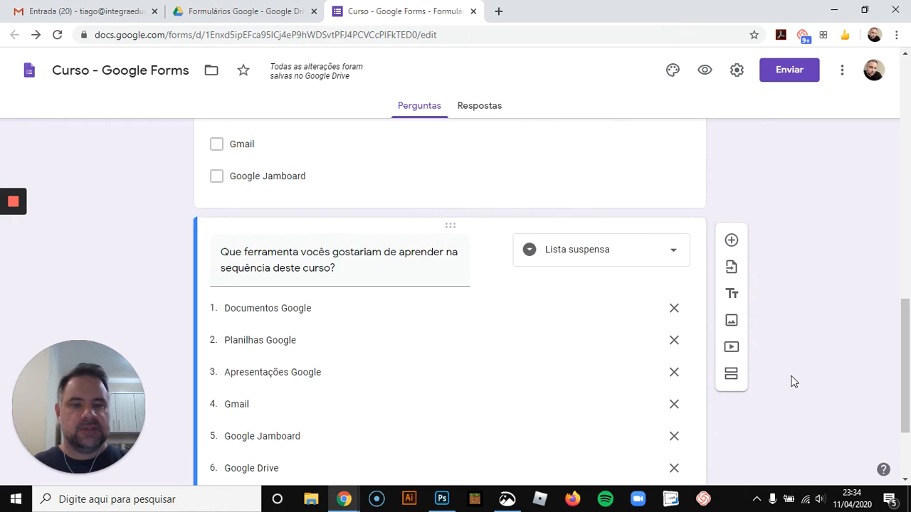
{"action": "scroll", "coordinate": [790, 380], "scroll_direction": "down", "scroll_amount": 2}
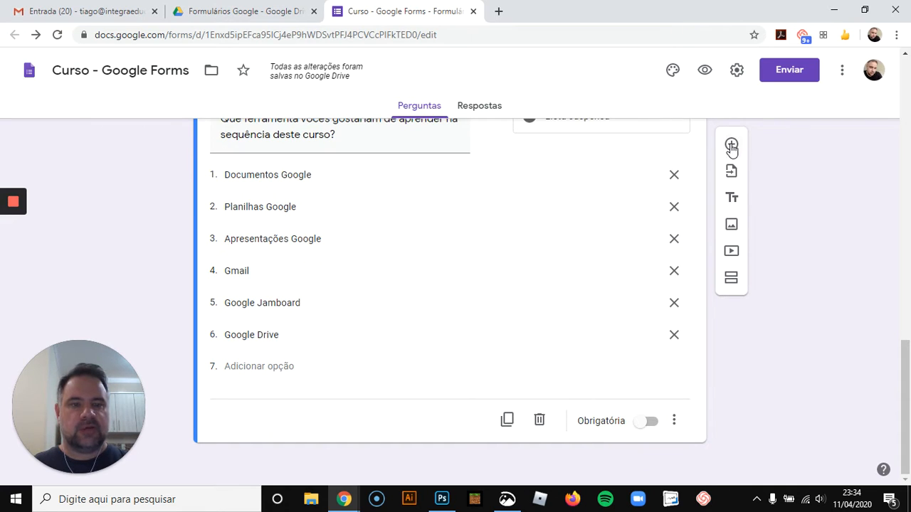
{"action": "left_click", "coordinate": [731, 146]}
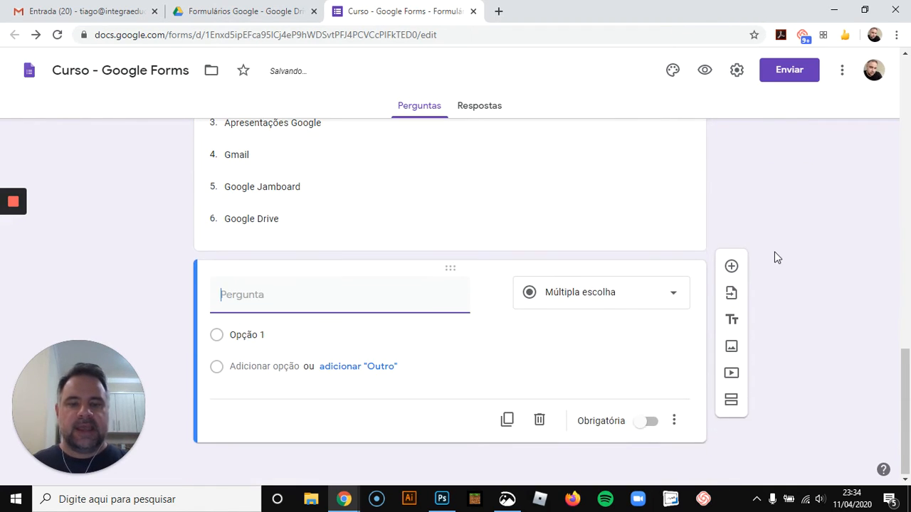
{"action": "left_click", "coordinate": [670, 299]}
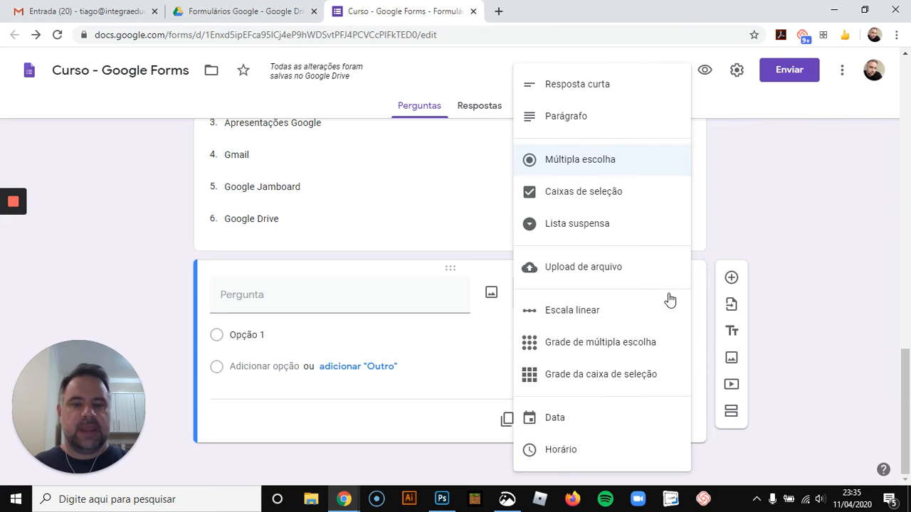
{"action": "left_click", "coordinate": [587, 311]}
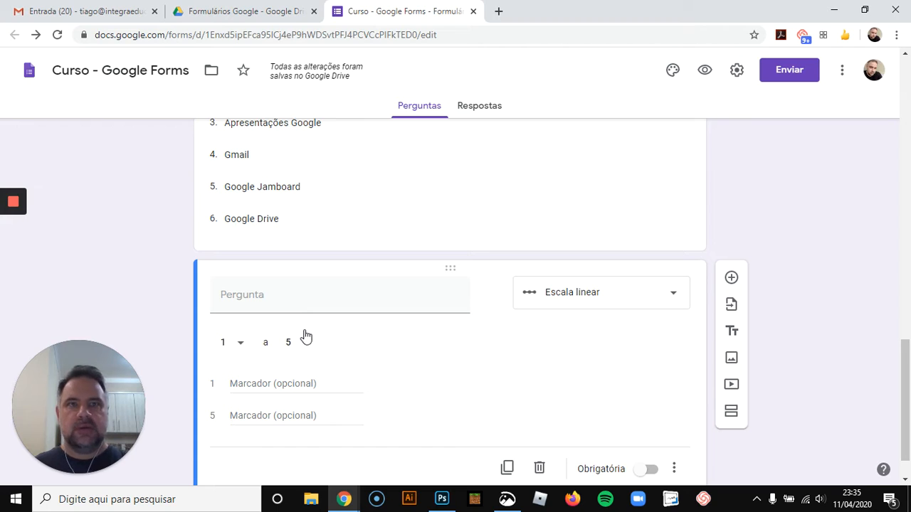
Set the linear scale range from 0 to 10
{"action": "left_click", "coordinate": [242, 348]}
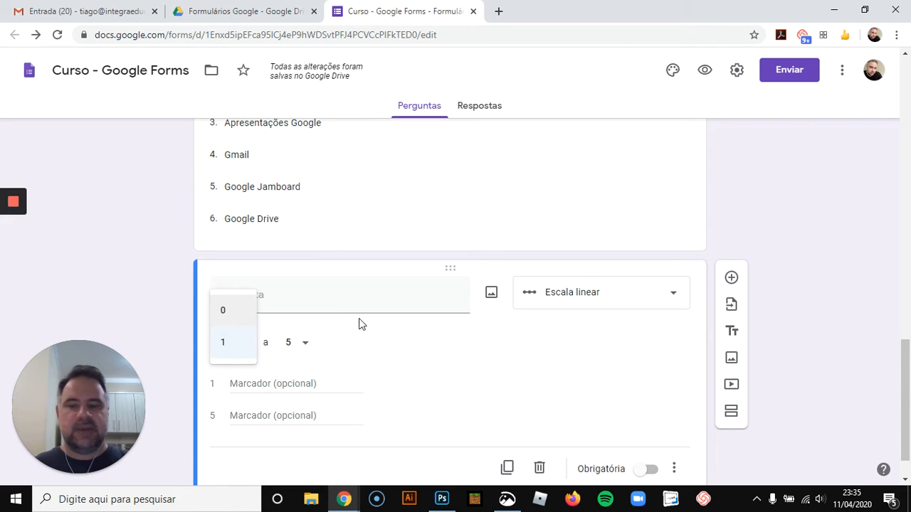
{"action": "left_click", "coordinate": [245, 316]}
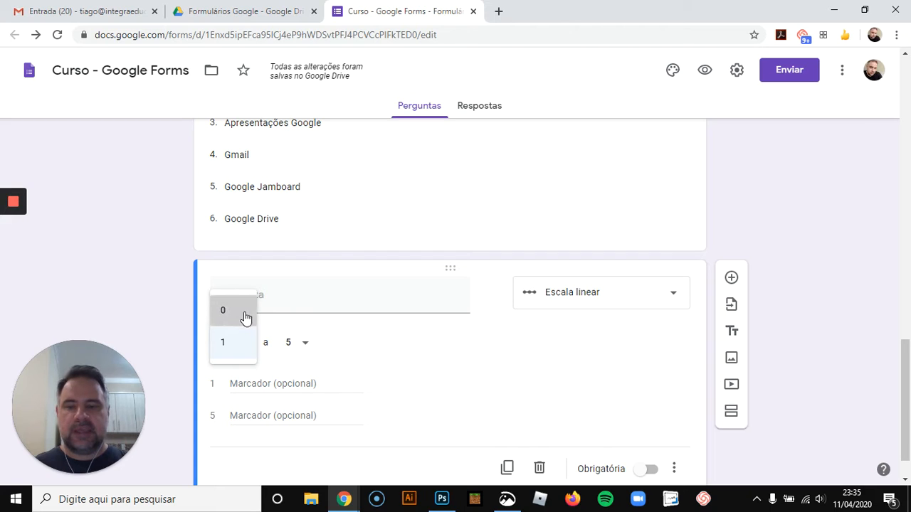
{"action": "left_click", "coordinate": [304, 346]}
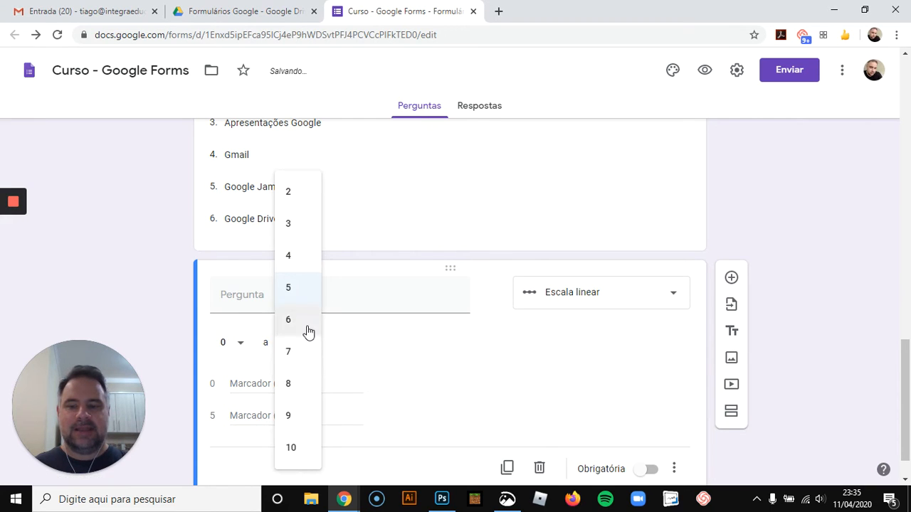
{"action": "left_click", "coordinate": [305, 448]}
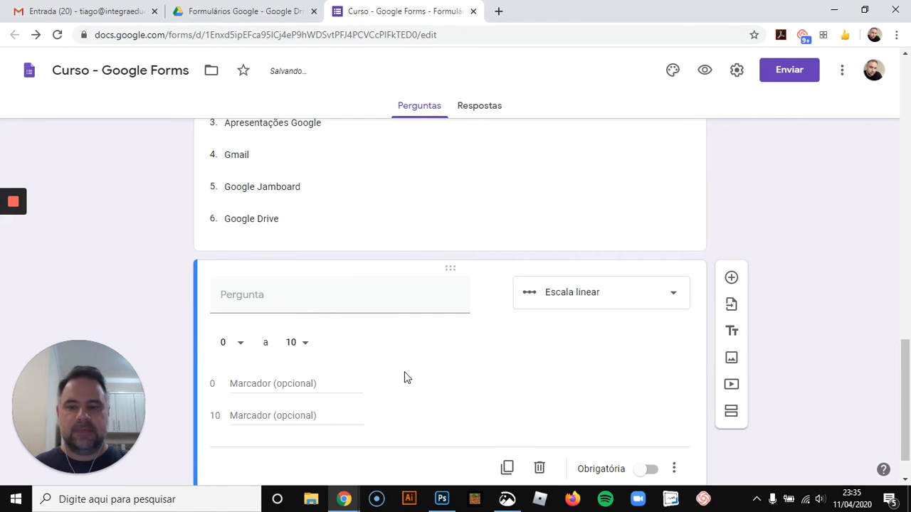
Label the 0 end of the scale "Muito Ruim" and the 10 end "Excelente"
{"action": "scroll", "coordinate": [403, 374], "scroll_direction": "down", "scroll_amount": 1}
{"action": "left_click", "coordinate": [302, 338]}
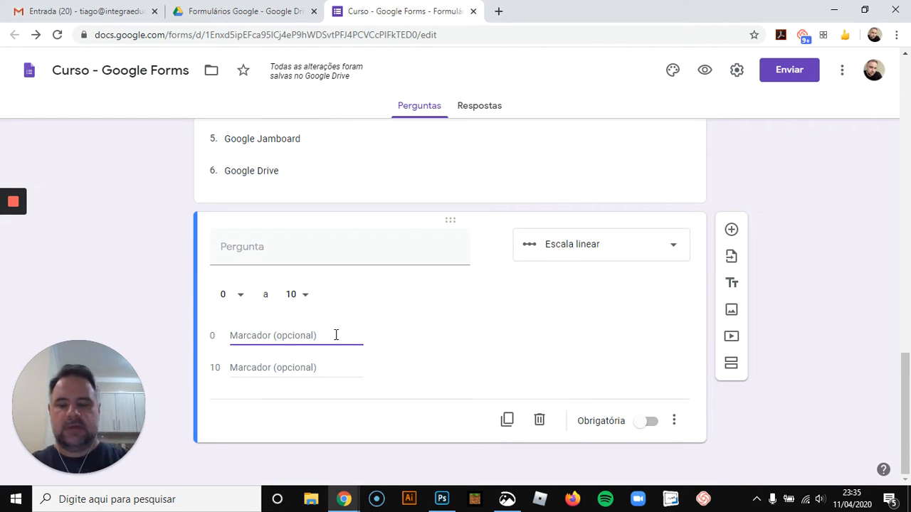
{"action": "type", "text": "Muito Ruim"}
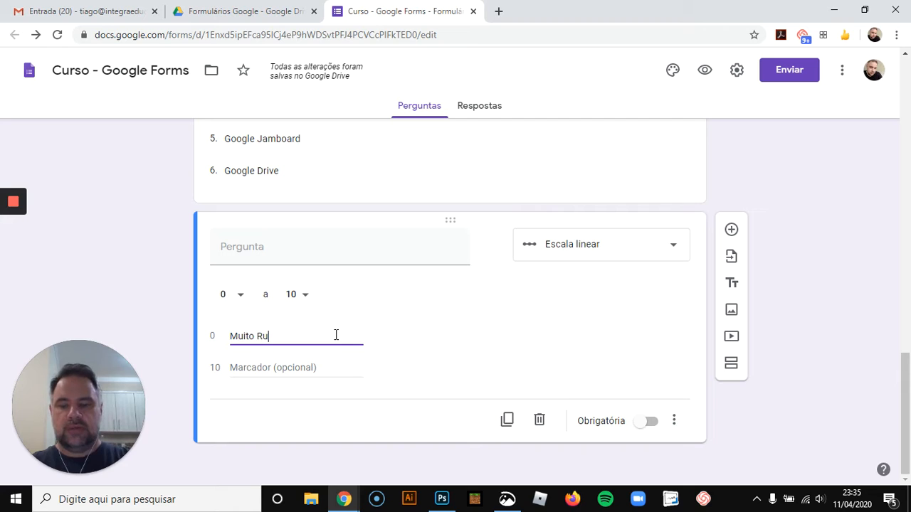
{"action": "left_click", "coordinate": [340, 367]}
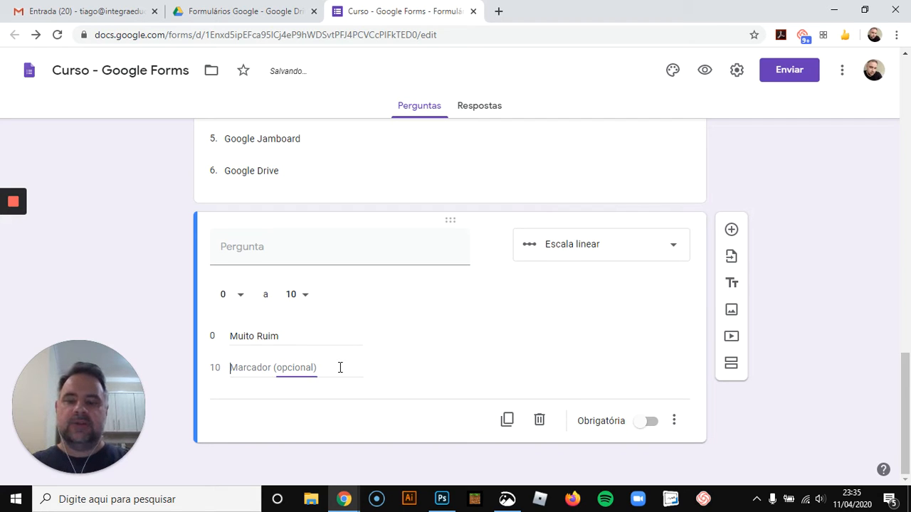
{"action": "type", "text": "Excelente"}
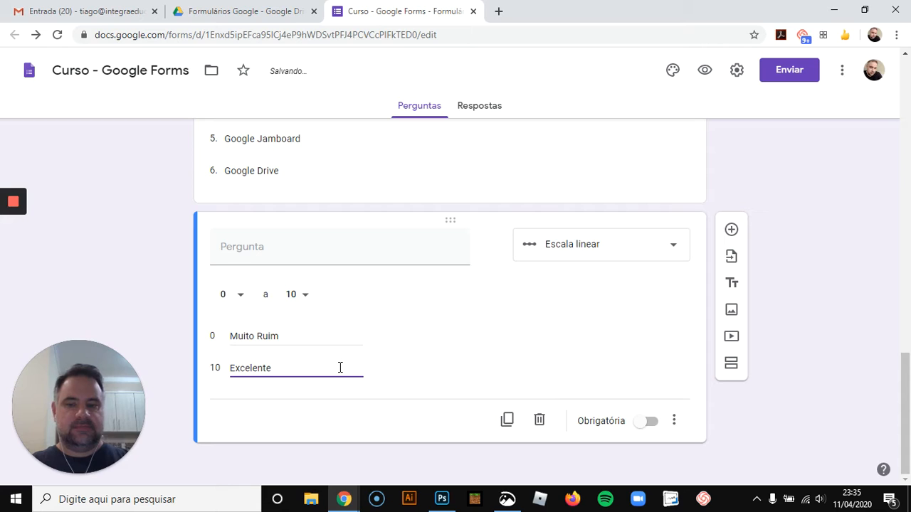
Title the question "Em uma escala de 0 a 10, como você avalia este curso?"
{"action": "left_click", "coordinate": [310, 247]}
{"action": "type", "text": "Em u"}
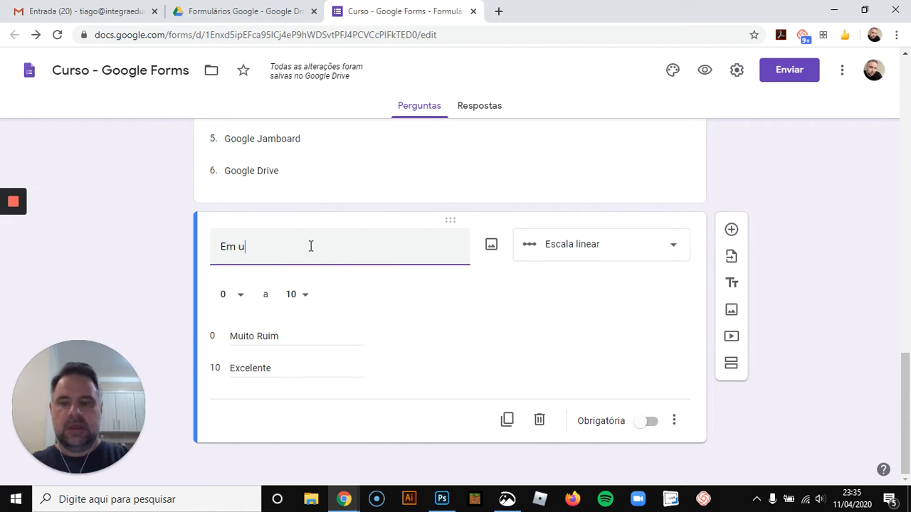
{"action": "type", "text": "ma escoa"}
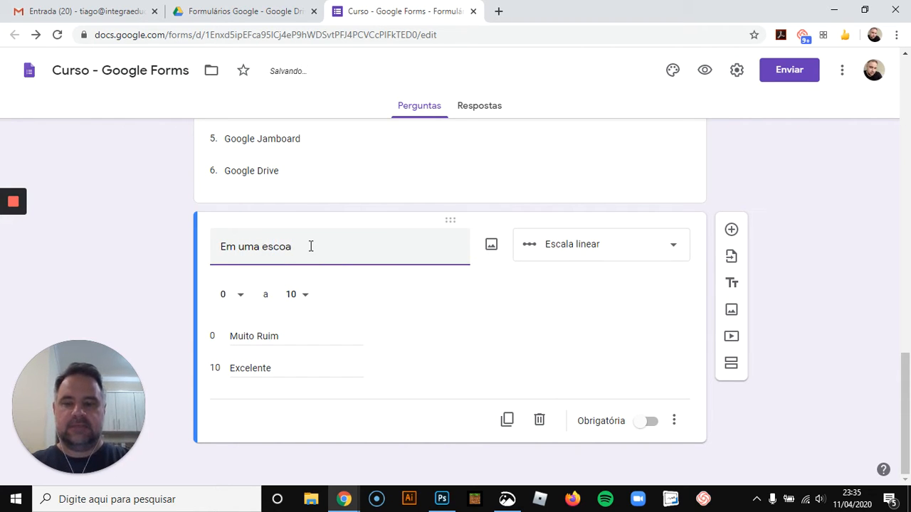
{"action": "key", "text": "BackSpace"}
{"action": "key", "text": "BackSpace"}
{"action": "type", "text": "ala de 0 "}
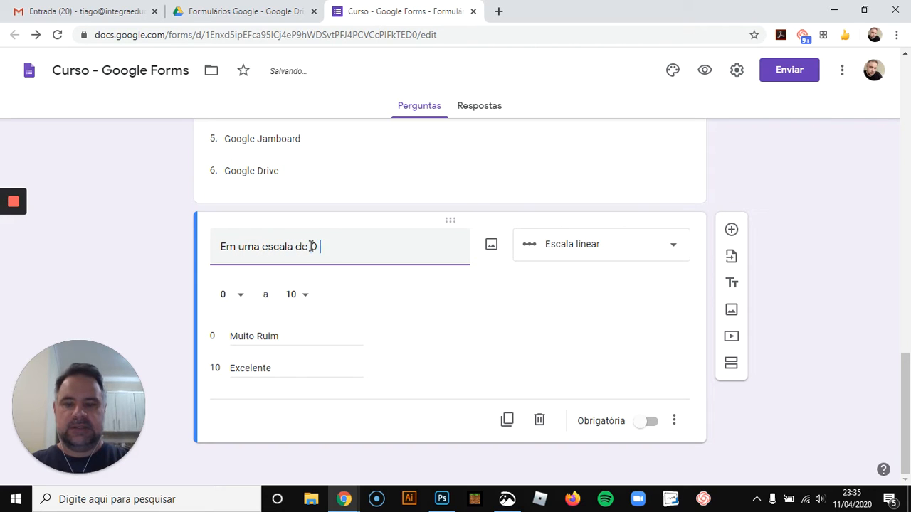
{"action": "type", "text": "a 10, como "}
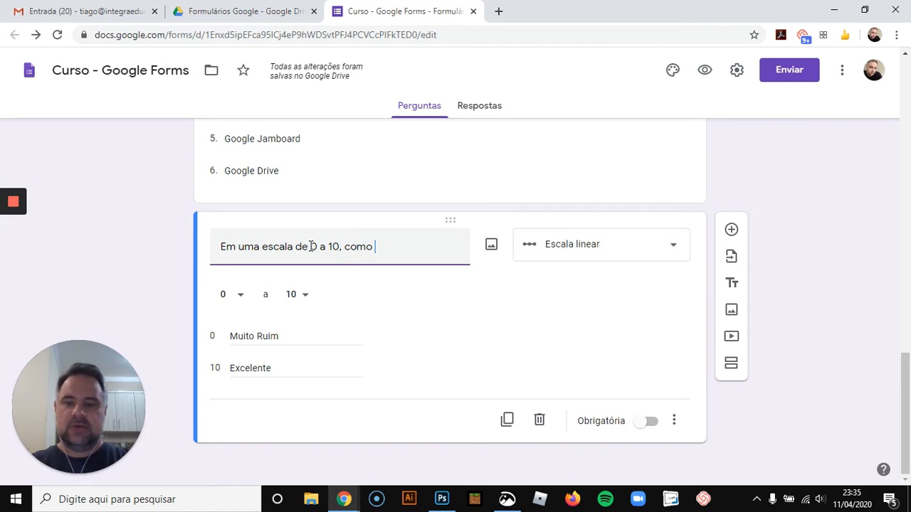
{"action": "type", "text": "você avalia "}
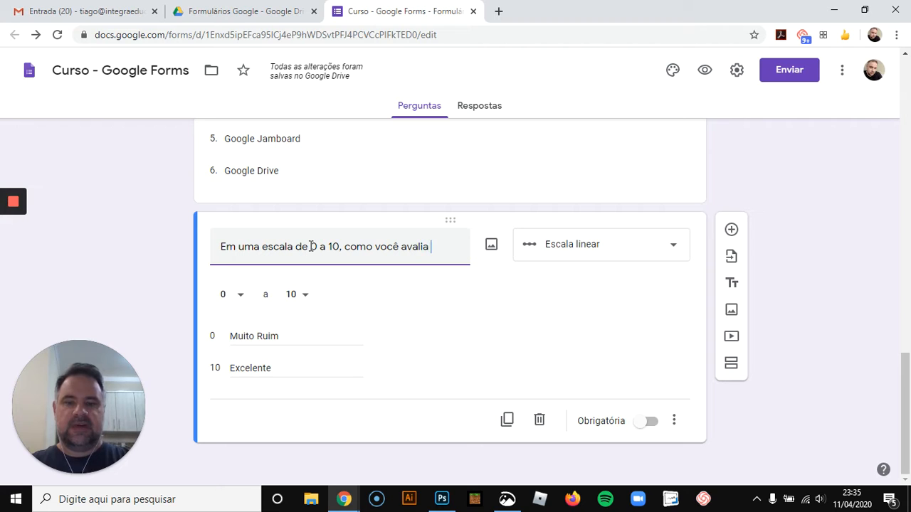
{"action": "type", "text": "este curso"}
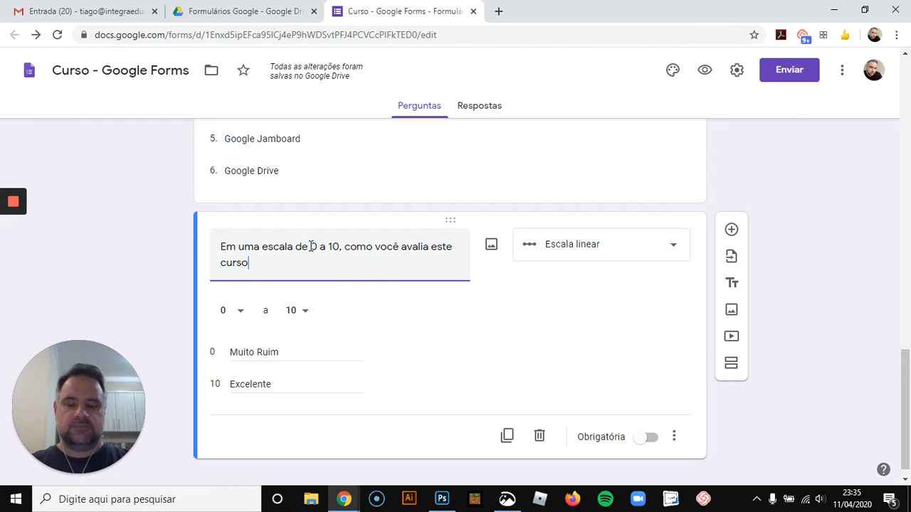
{"action": "type", "text": "?"}
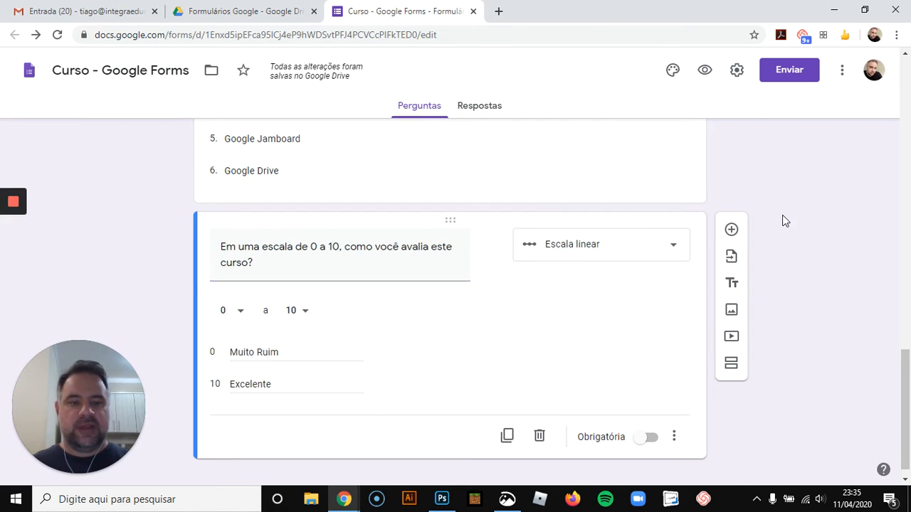
Preview the form, try picking values on the new scale question, and close the preview tab without saving
{"action": "scroll", "coordinate": [785, 223], "scroll_direction": "up", "scroll_amount": 4}
{"action": "scroll", "coordinate": [782, 222], "scroll_direction": "up", "scroll_amount": 5}
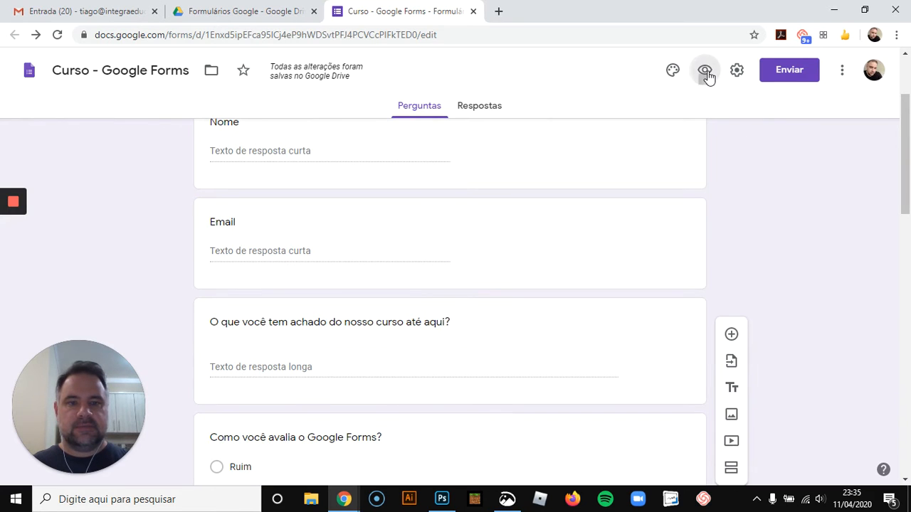
{"action": "left_click", "coordinate": [704, 70]}
{"action": "scroll", "coordinate": [782, 230], "scroll_direction": "down", "scroll_amount": 6}
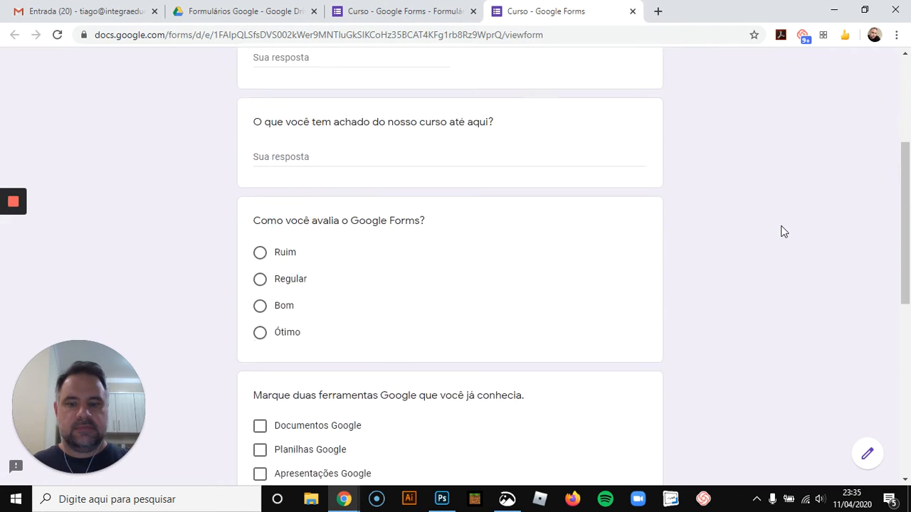
{"action": "scroll", "coordinate": [782, 231], "scroll_direction": "down", "scroll_amount": 3}
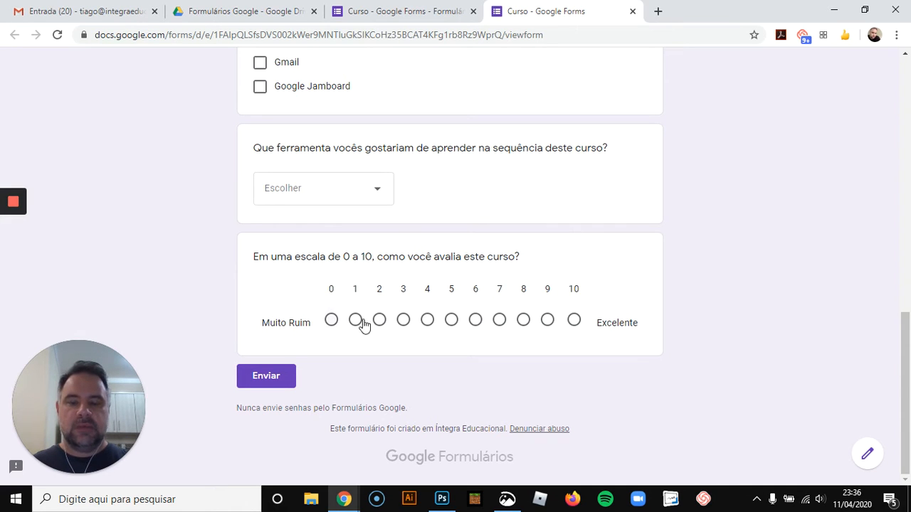
{"action": "left_click", "coordinate": [499, 320]}
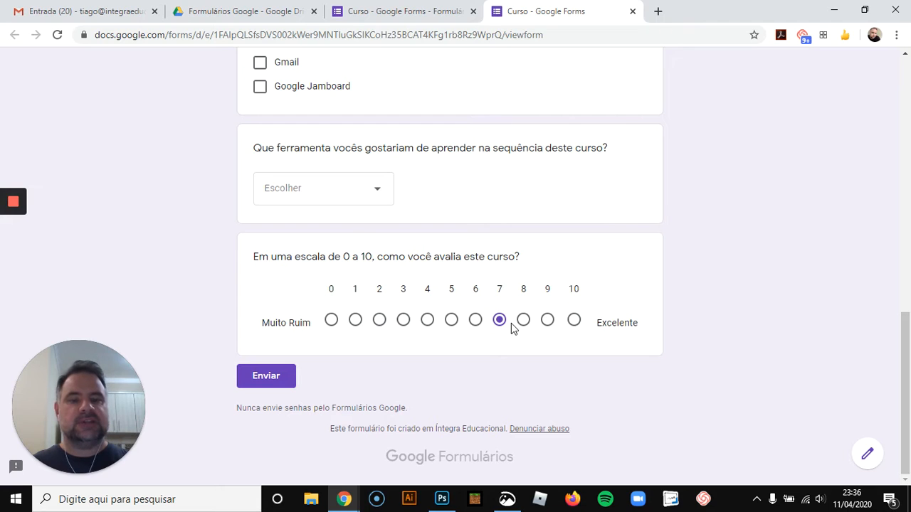
{"action": "left_click", "coordinate": [573, 321]}
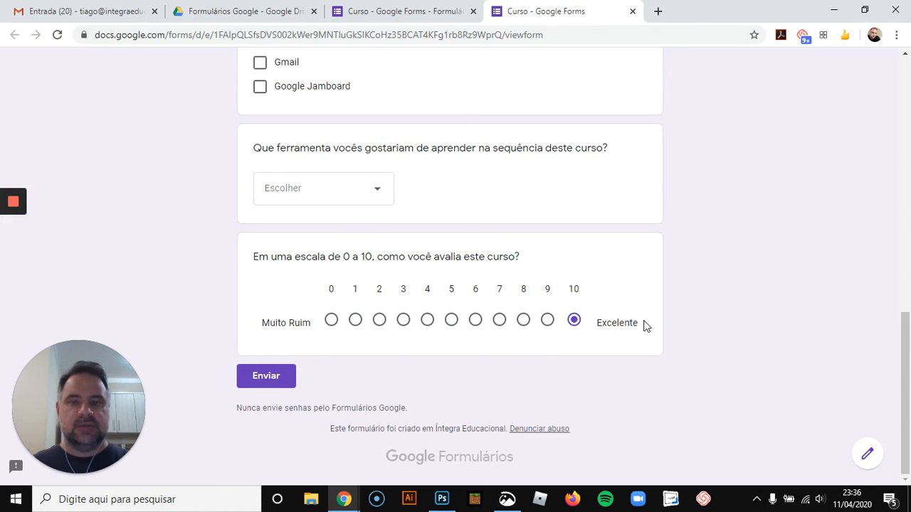
{"action": "left_click", "coordinate": [632, 11]}
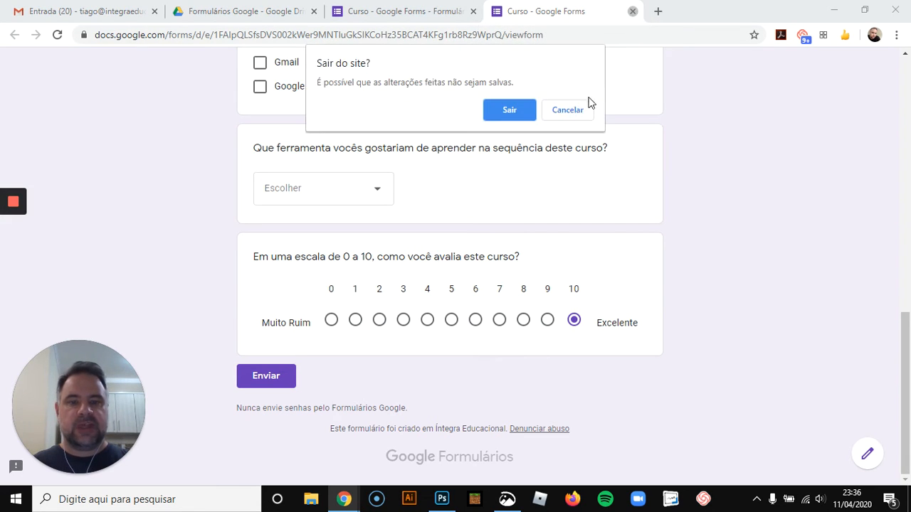
{"action": "left_click", "coordinate": [507, 111]}
Change the scale question's type to Grade de múltipla escolha
{"action": "scroll", "coordinate": [773, 299], "scroll_direction": "down", "scroll_amount": 15}
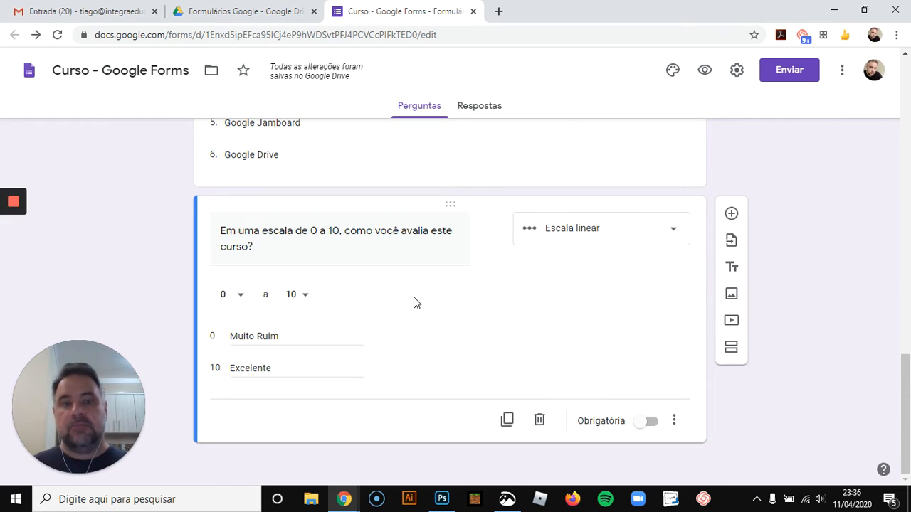
{"action": "left_click", "coordinate": [665, 240]}
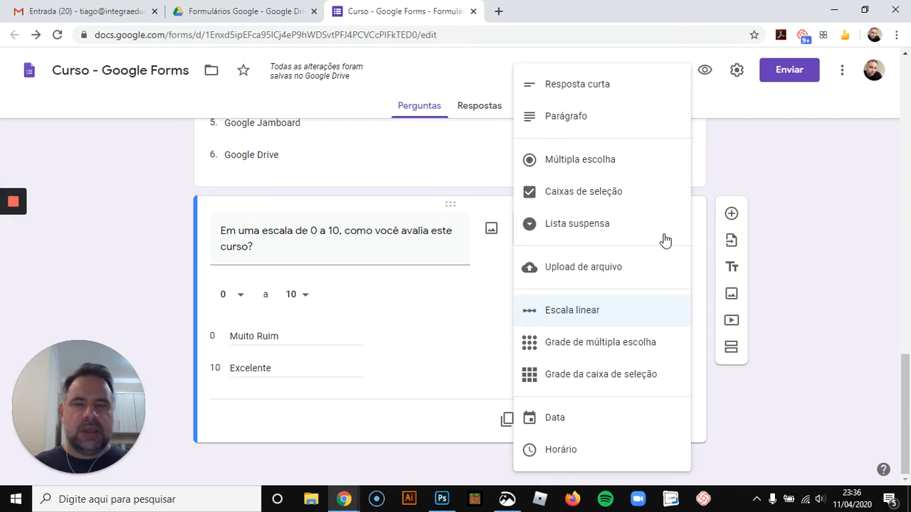
{"action": "left_click", "coordinate": [581, 354]}
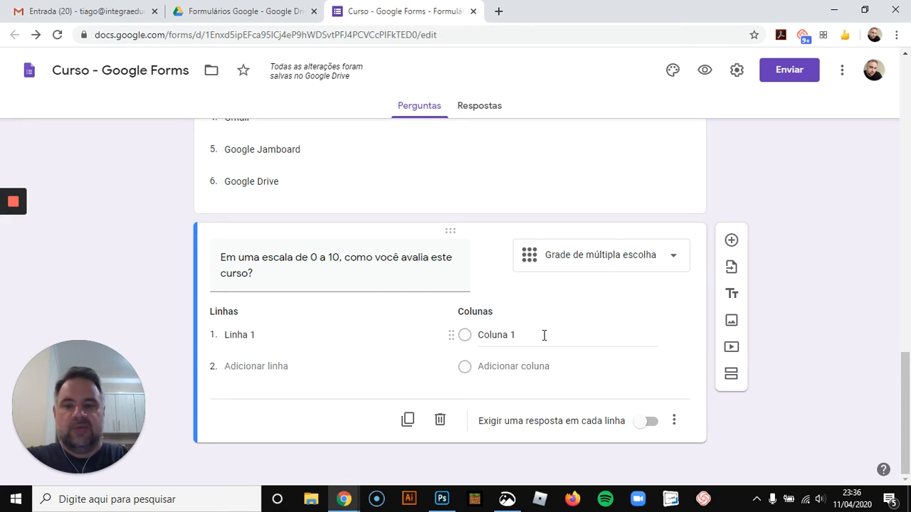
Change the question back to Escala linear and set the scale's upper end to 10
{"action": "left_click", "coordinate": [614, 266]}
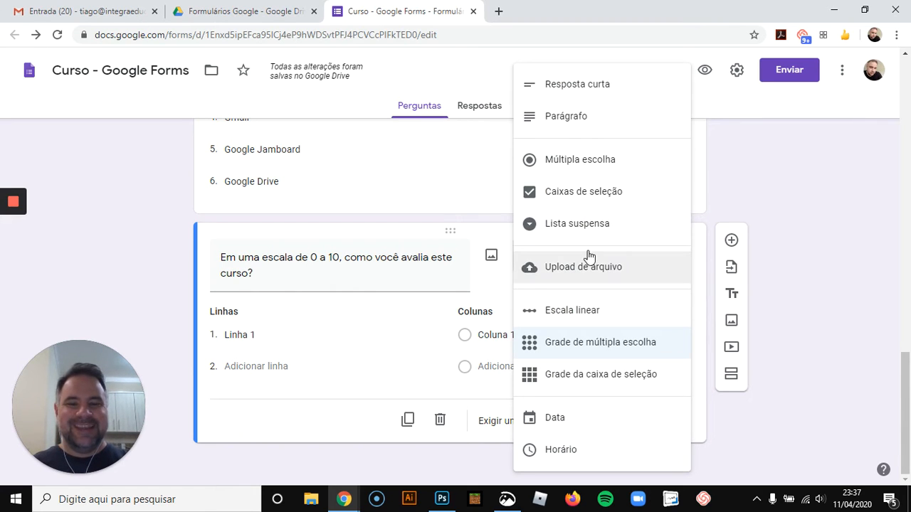
{"action": "left_click", "coordinate": [591, 315]}
{"action": "left_click", "coordinate": [301, 295]}
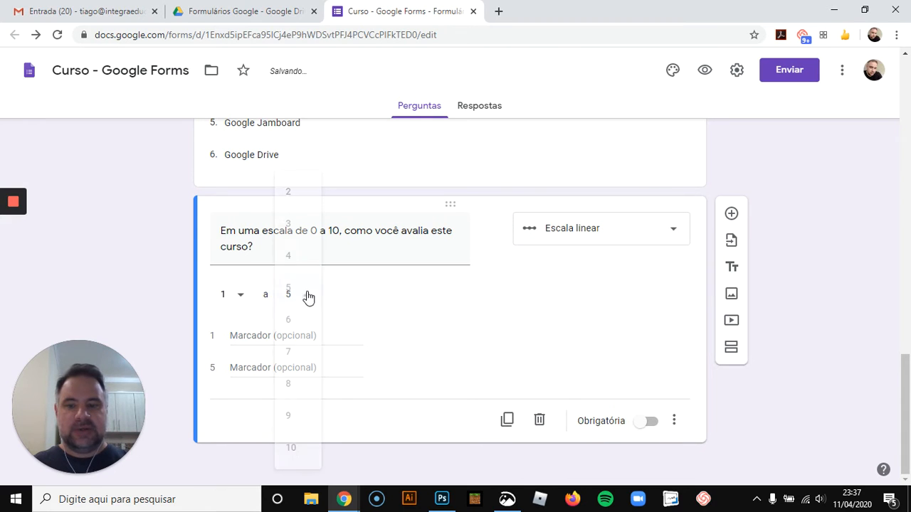
{"action": "left_click", "coordinate": [291, 447]}
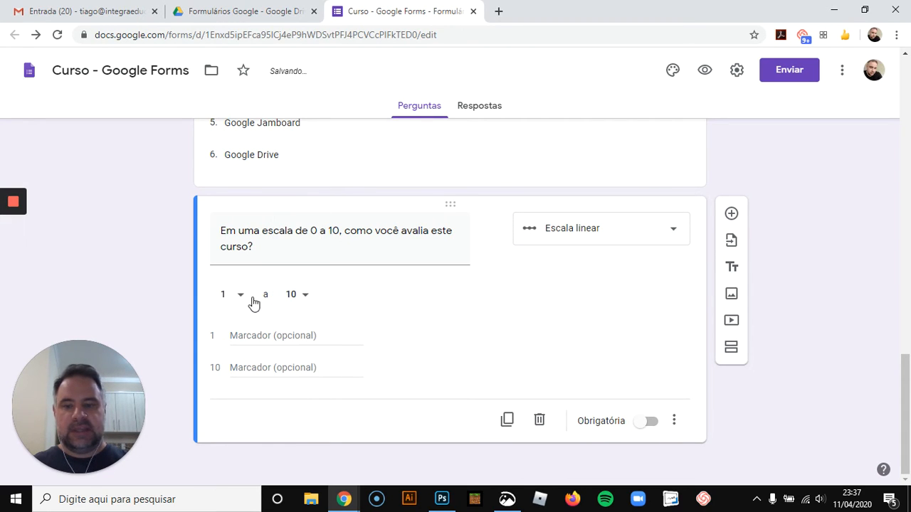
Set the scale's lower end to 0 and label it "Muito Ruim"
{"action": "left_click", "coordinate": [242, 298]}
{"action": "left_click", "coordinate": [248, 262]}
{"action": "left_click", "coordinate": [253, 338]}
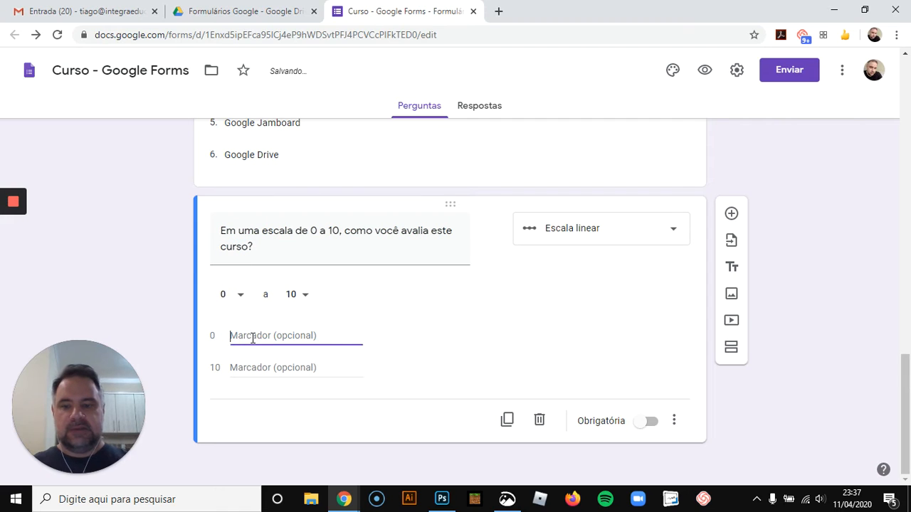
{"action": "type", "text": "Muito Ruim"}
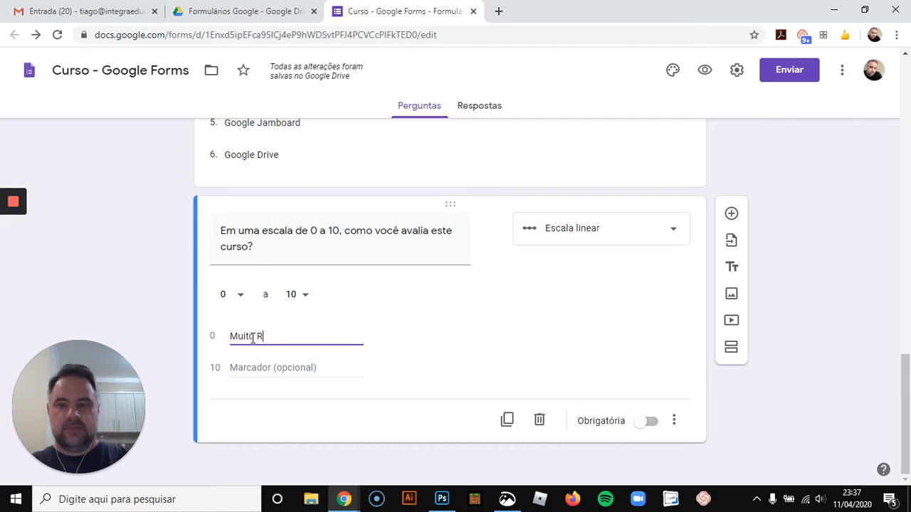
Label the scale's upper end 10 as "Excelente"
{"action": "left_click", "coordinate": [313, 372]}
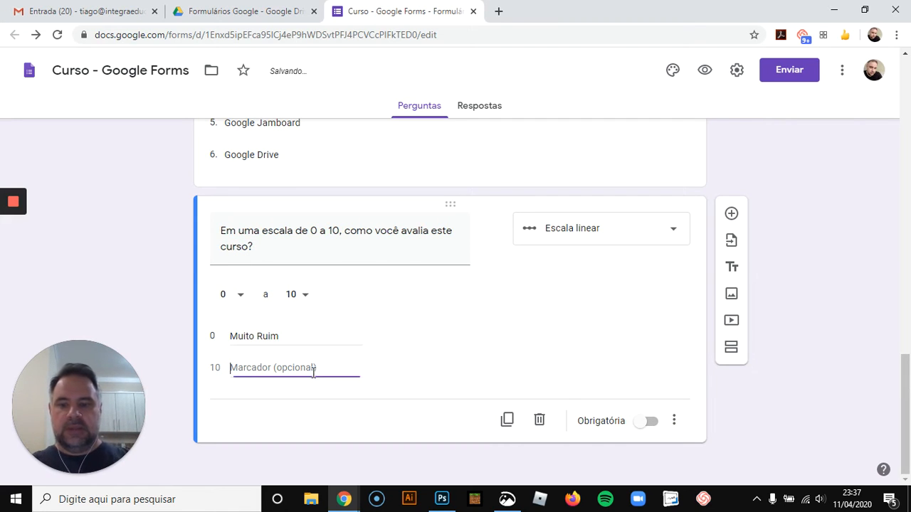
{"action": "type", "text": "Excelente"}
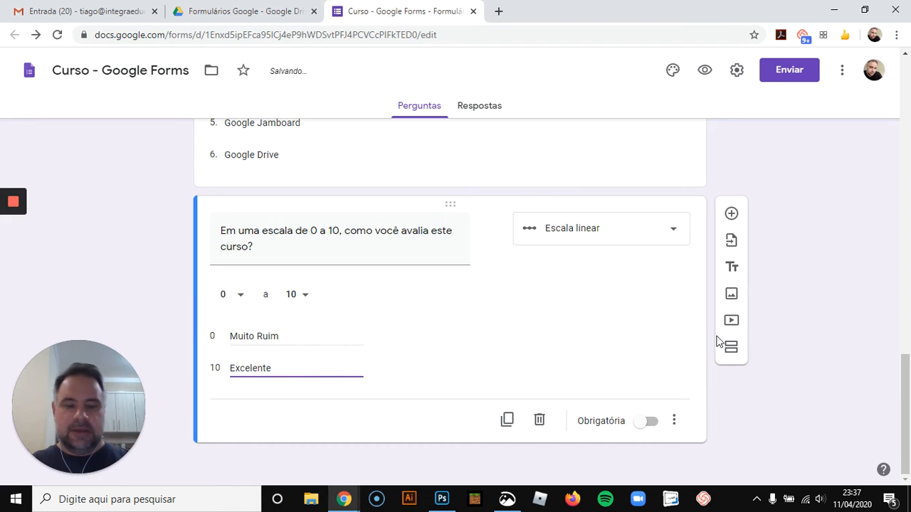
{"action": "left_click", "coordinate": [818, 363]}
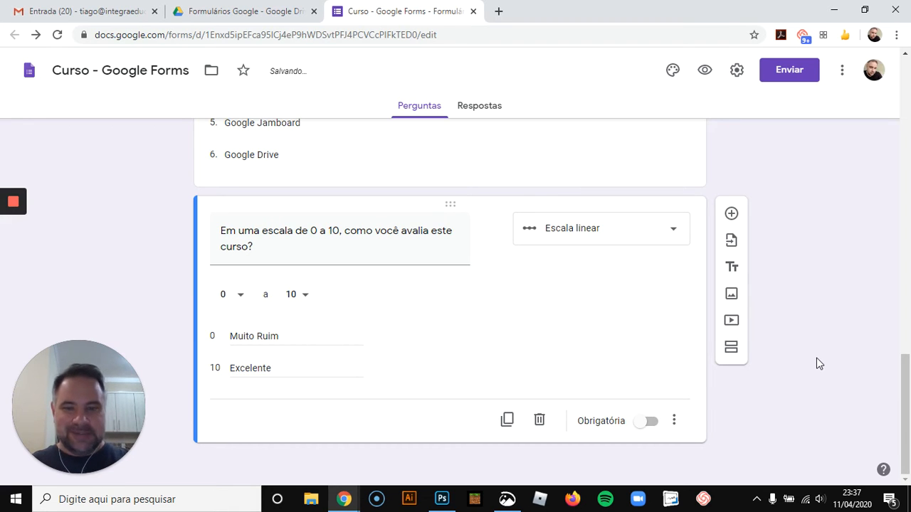
Add a new question below and set its type to Grade de múltipla escolha
{"action": "left_click", "coordinate": [731, 214]}
{"action": "left_click", "coordinate": [672, 303]}
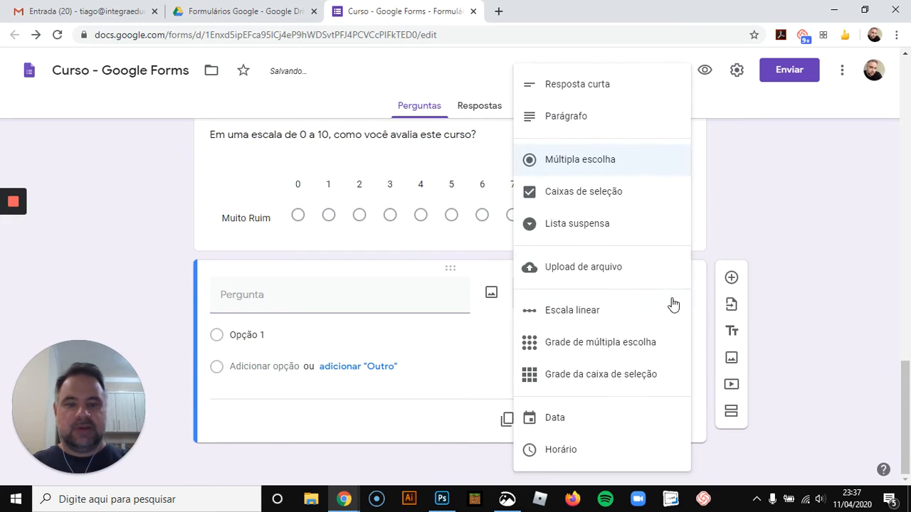
{"action": "left_click", "coordinate": [636, 344]}
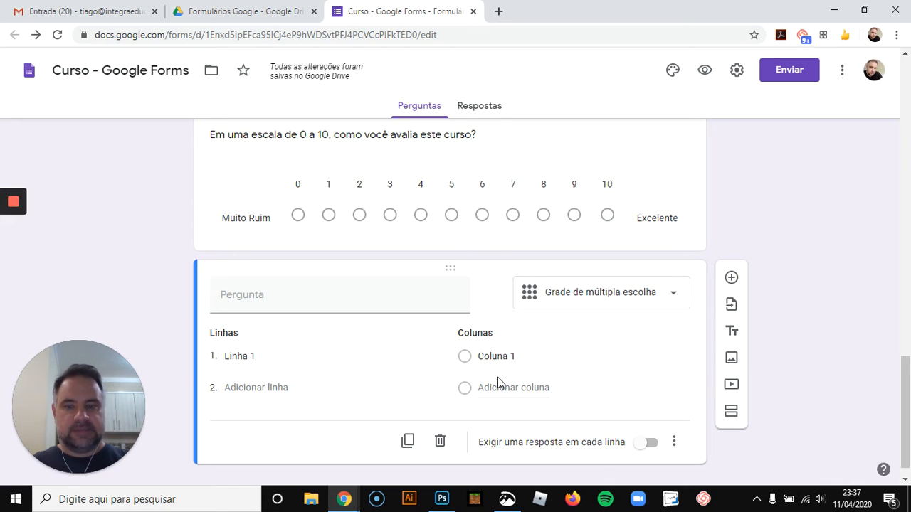
Title the grid question "Como você avalia o seu conhecimento nas seguintes ferramentas do Google?"
{"action": "left_click", "coordinate": [339, 303]}
{"action": "type", "text": "Como voc"}
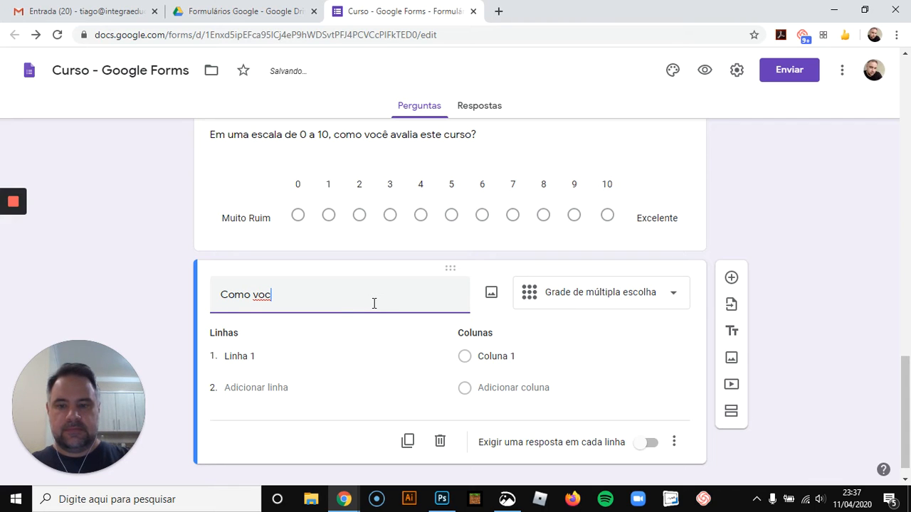
{"action": "type", "text": "ê  aval"}
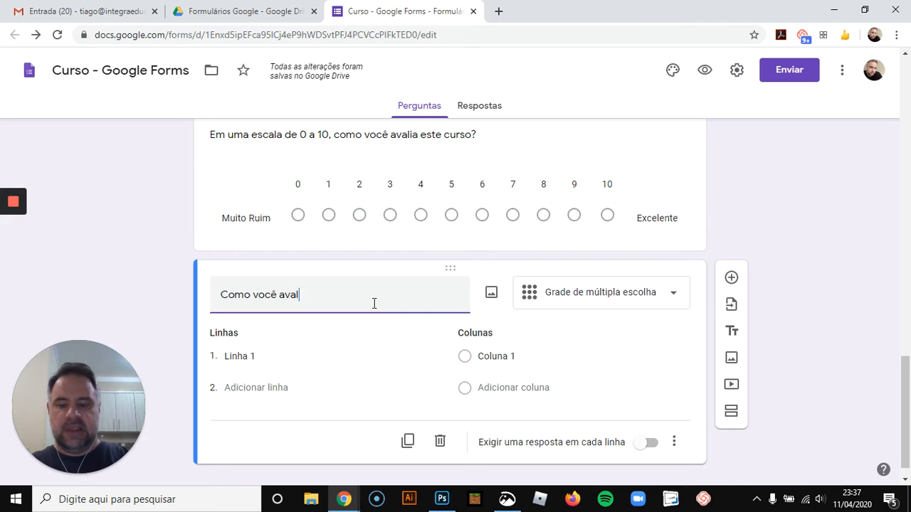
{"action": "type", "text": "ia o seu conh"}
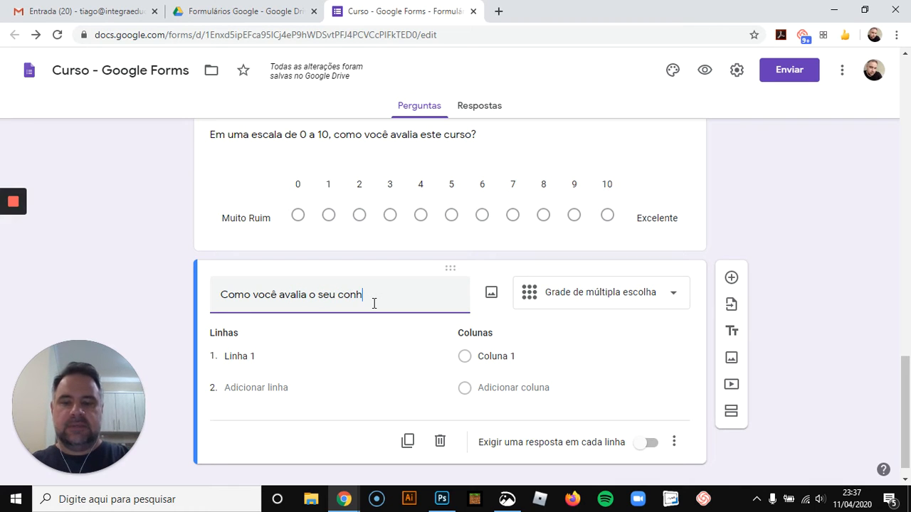
{"action": "type", "text": "ecimento nas s"}
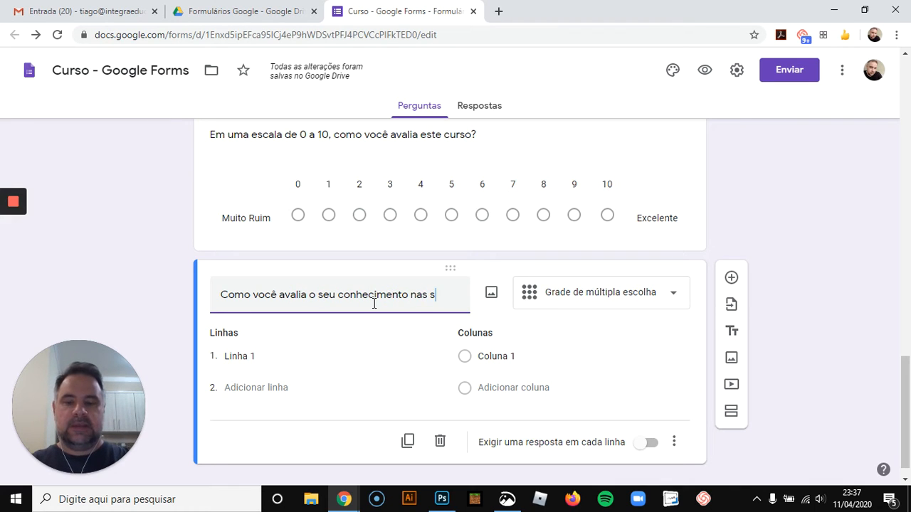
{"action": "type", "text": "eguintes ferr"}
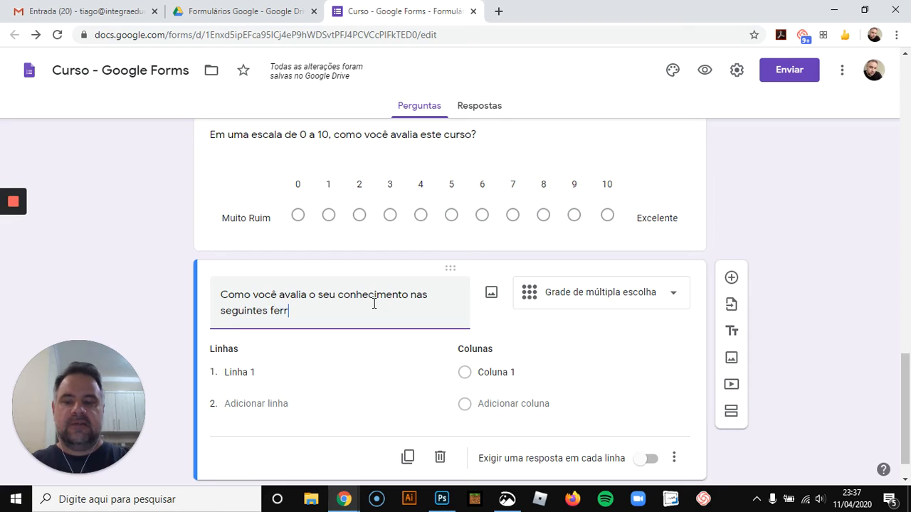
{"action": "type", "text": "amentas do "}
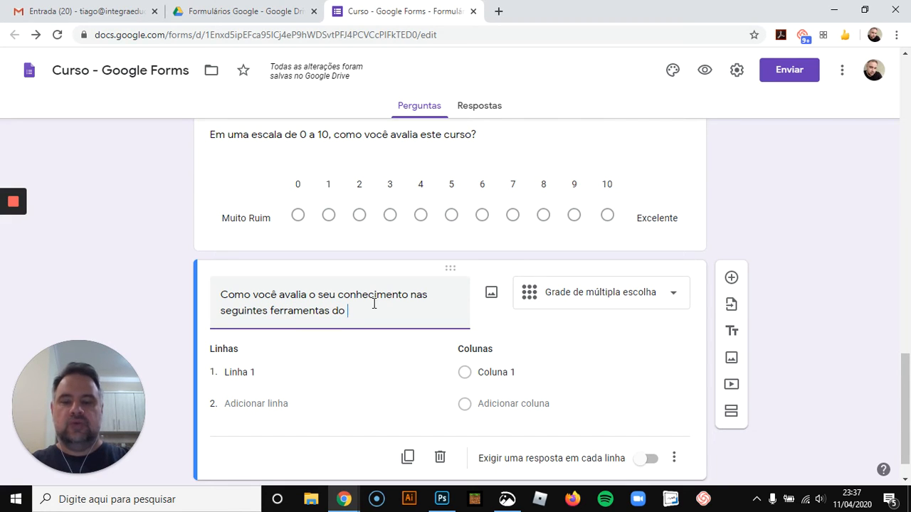
{"action": "type", "text": "Google?"}
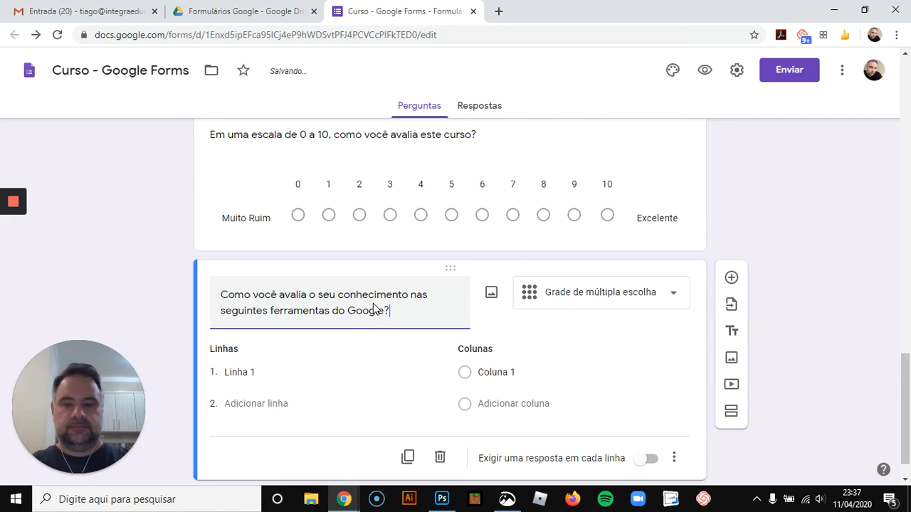
Enter the grid rows "Documentos Google" and "Planilhas Google"
{"action": "left_click", "coordinate": [268, 372]}
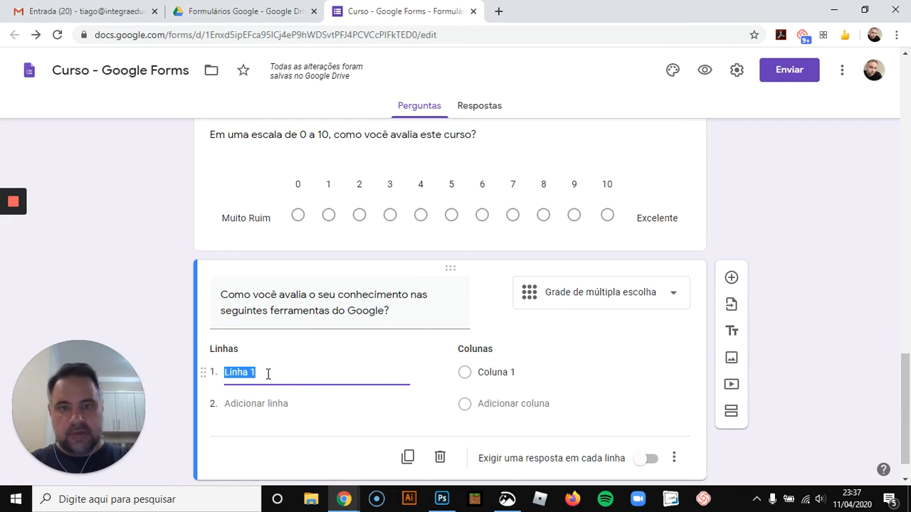
{"action": "type", "text": "Docu"}
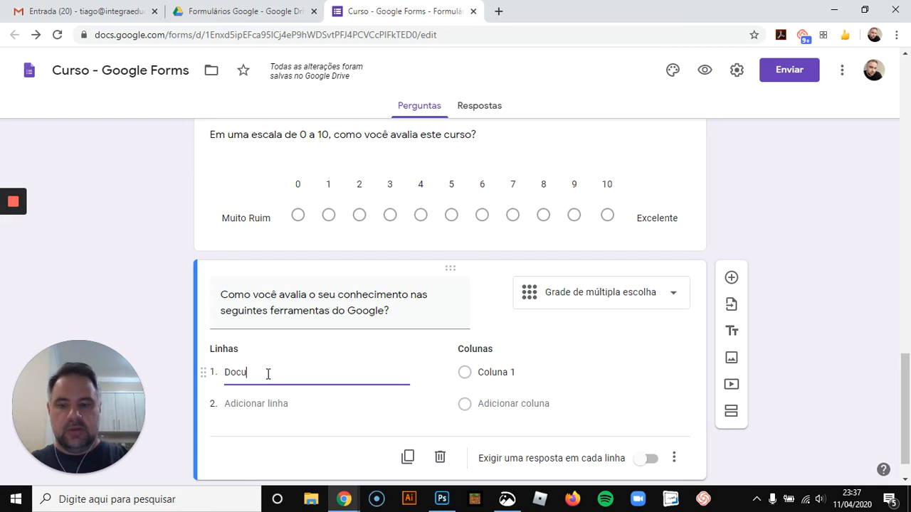
{"action": "type", "text": "mentos Google"}
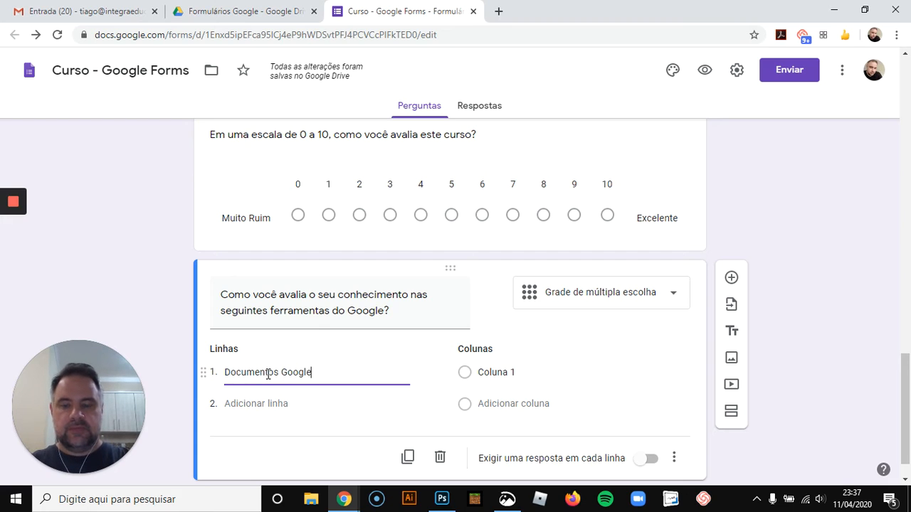
{"action": "key", "text": "Return"}
{"action": "type", "text": "Pla"}
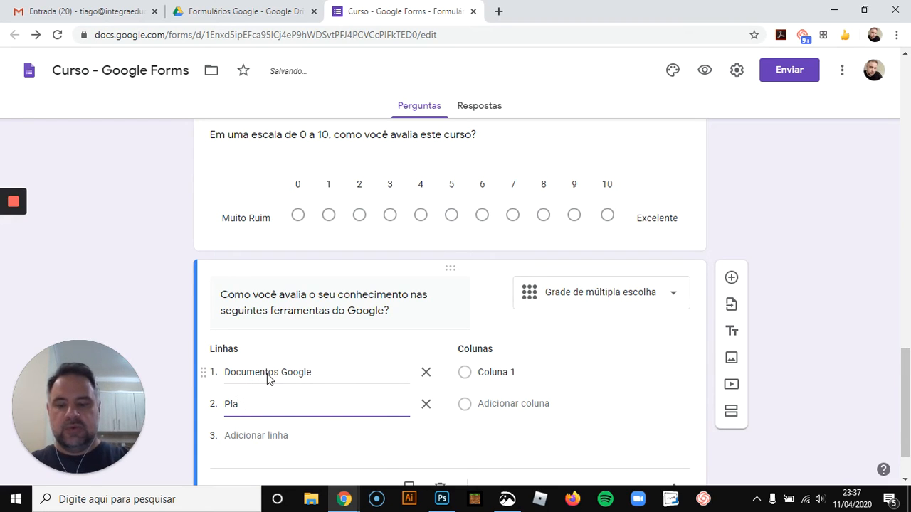
{"action": "type", "text": "nilhas"}
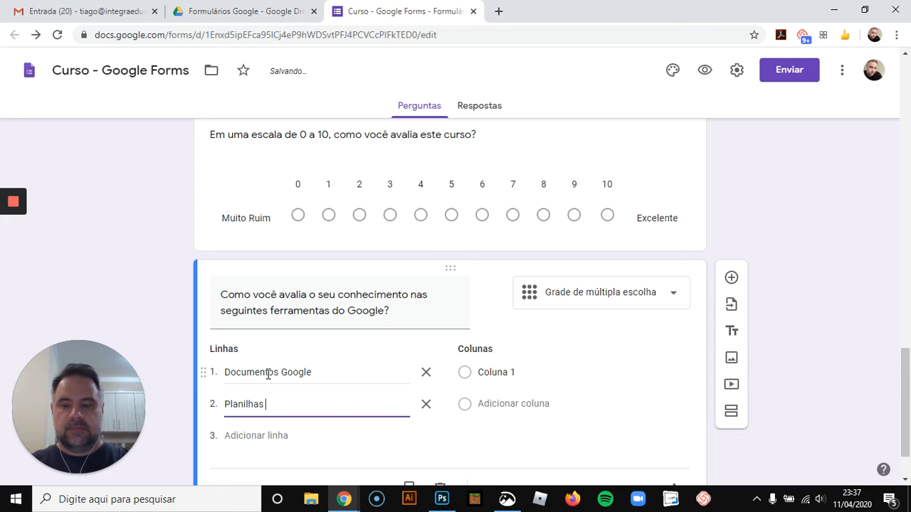
{"action": "type", "text": " Google"}
{"action": "scroll", "coordinate": [267, 374], "scroll_direction": "down", "scroll_amount": 1}
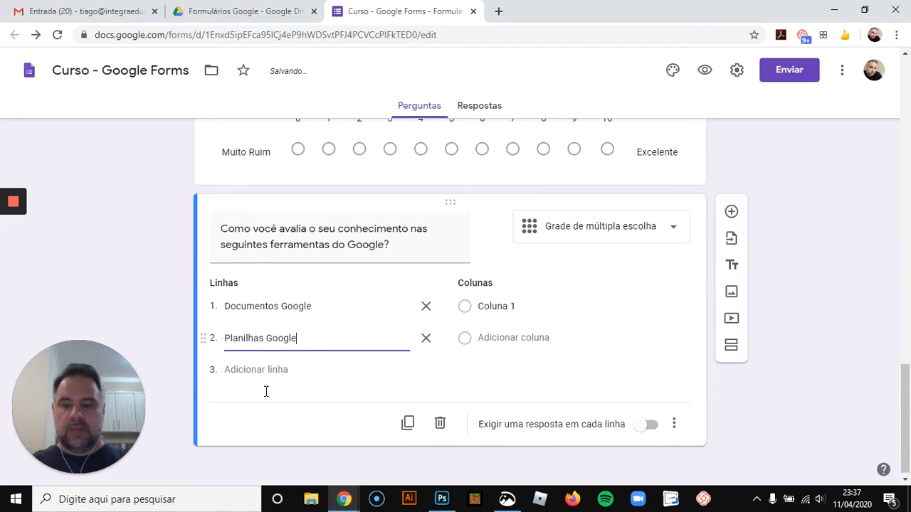
Add the rows "Apresentações Google", "Google Jamboard" and "Gmail" to the grid
{"action": "left_click", "coordinate": [258, 367]}
{"action": "type", "text": "Apres"}
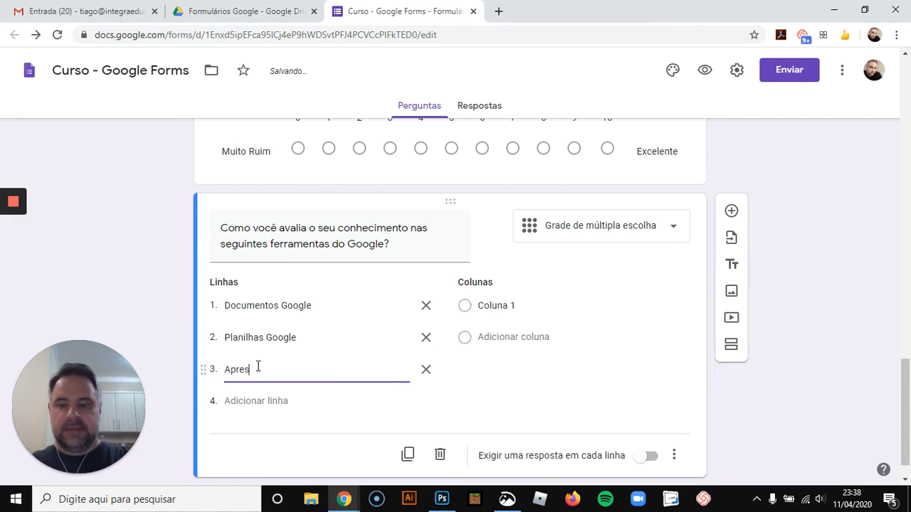
{"action": "type", "text": "entações Google"}
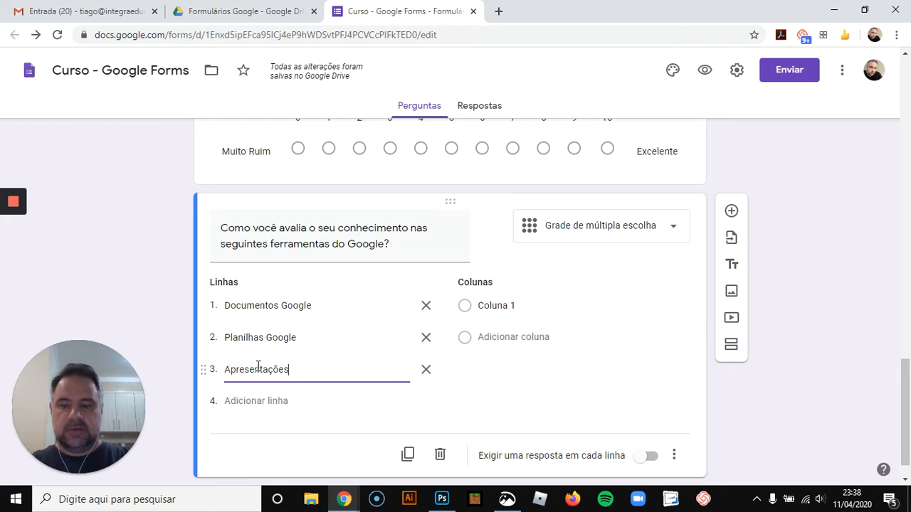
{"action": "key", "text": "Return"}
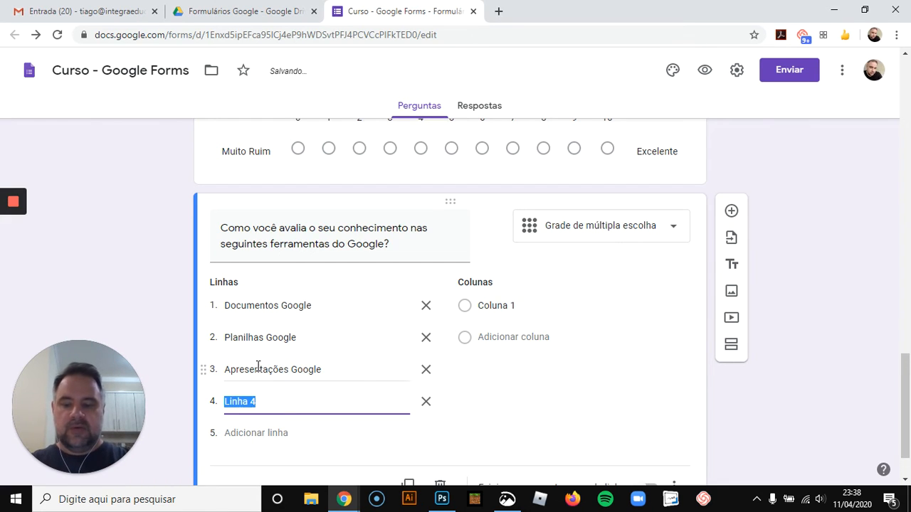
{"action": "type", "text": "Google Jamboard"}
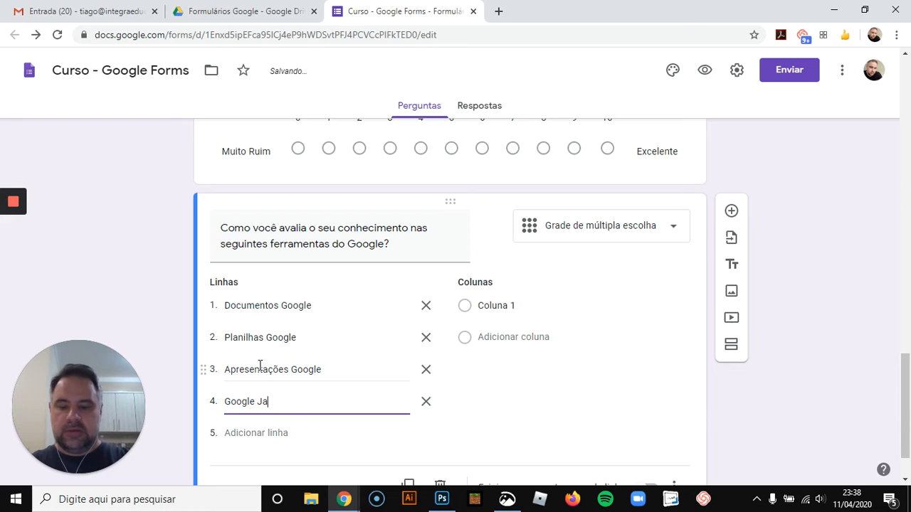
{"action": "key", "text": "Return"}
{"action": "type", "text": "Gami"}
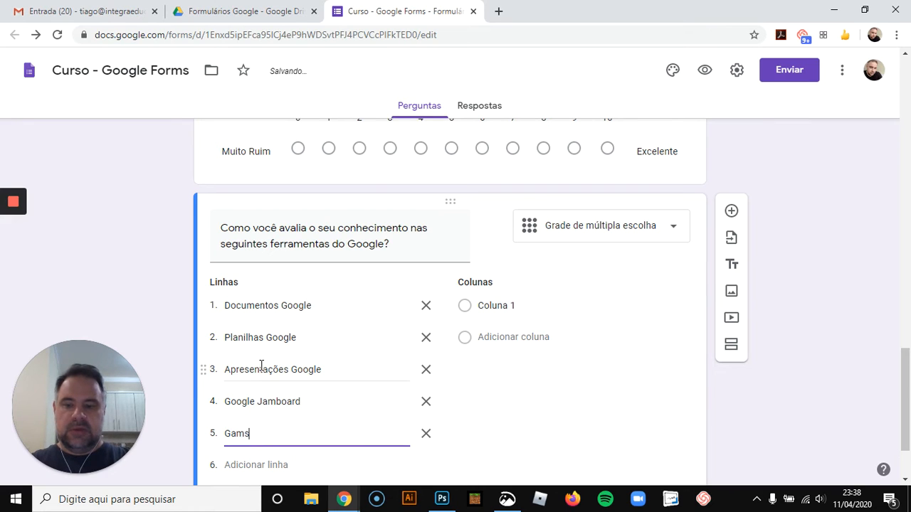
{"action": "key", "text": "BackSpace"}
{"action": "key", "text": "BackSpace"}
{"action": "key", "text": "BackSpace"}
{"action": "type", "text": "mail"}
{"action": "key", "text": "Return"}
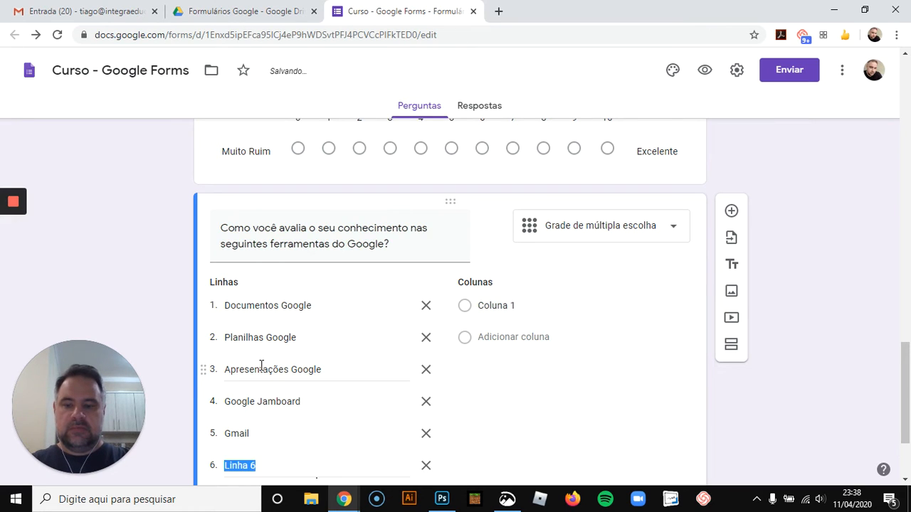
Add the rows "Google Drive" and "Formulários Google" to the grid
{"action": "type", "text": "Google Drive"}
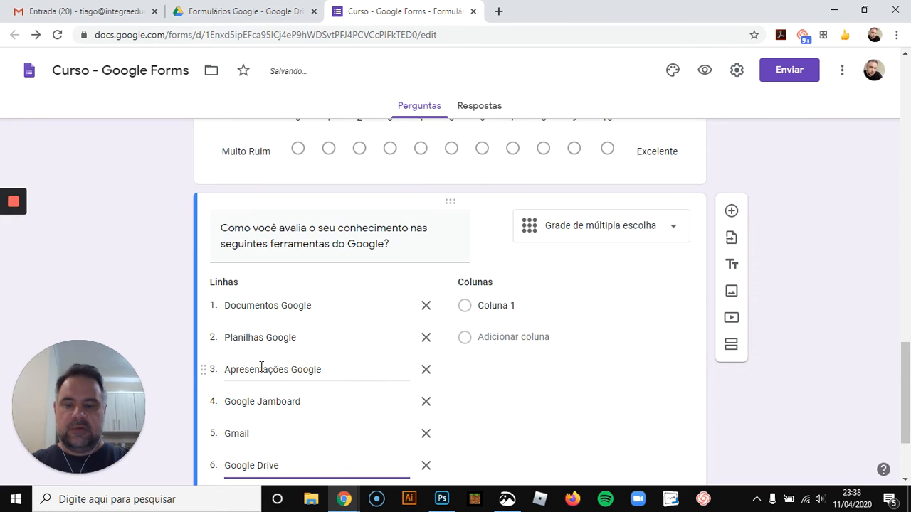
{"action": "key", "text": "Return"}
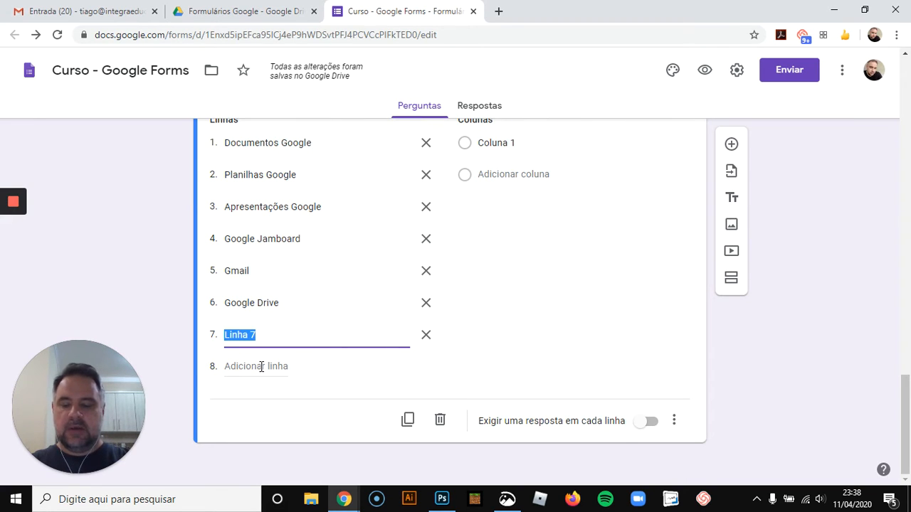
{"action": "type", "text": "Formulári"}
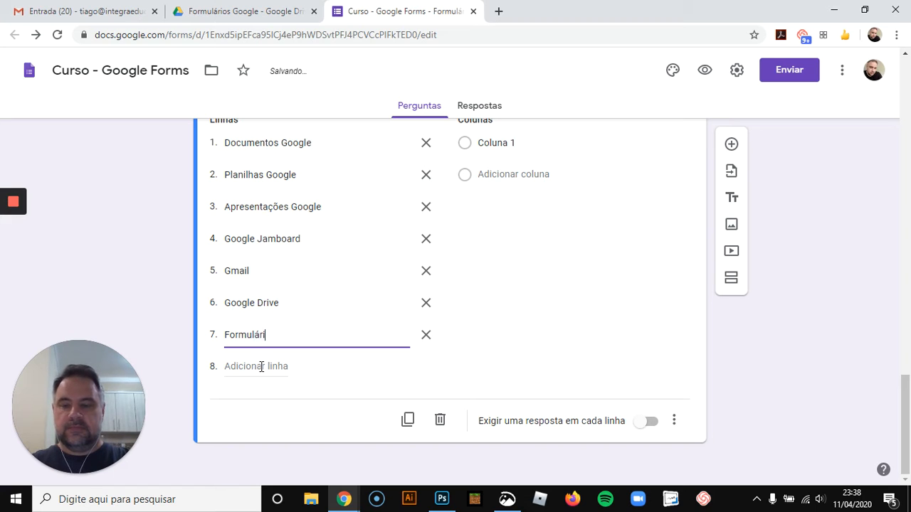
{"action": "type", "text": "os Google"}
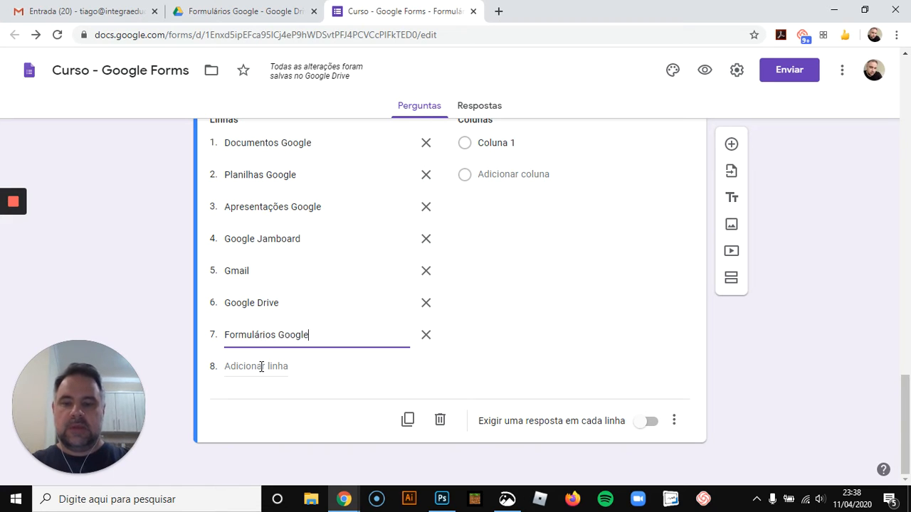
Enter the grid columns "Nenhum" and "Superficial"
{"action": "scroll", "coordinate": [545, 413], "scroll_direction": "up", "scroll_amount": 2}
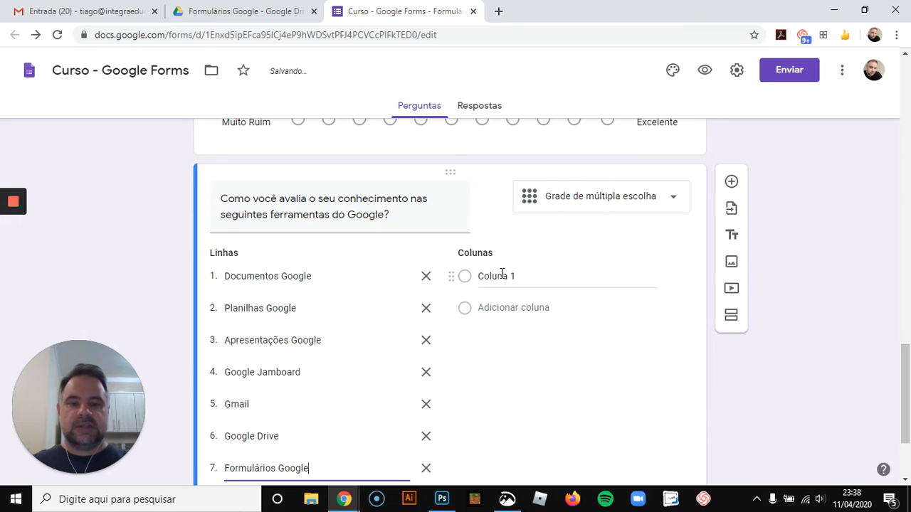
{"action": "left_click", "coordinate": [502, 275]}
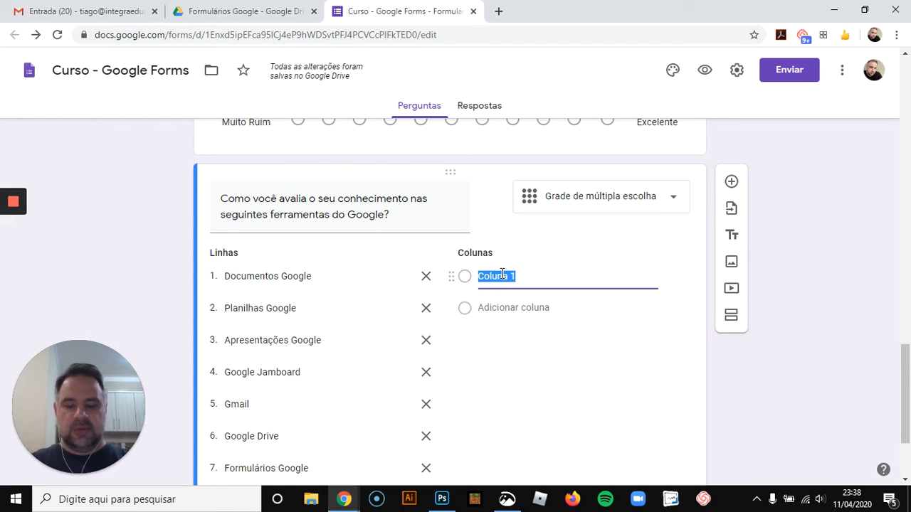
{"action": "type", "text": "Nenhum"}
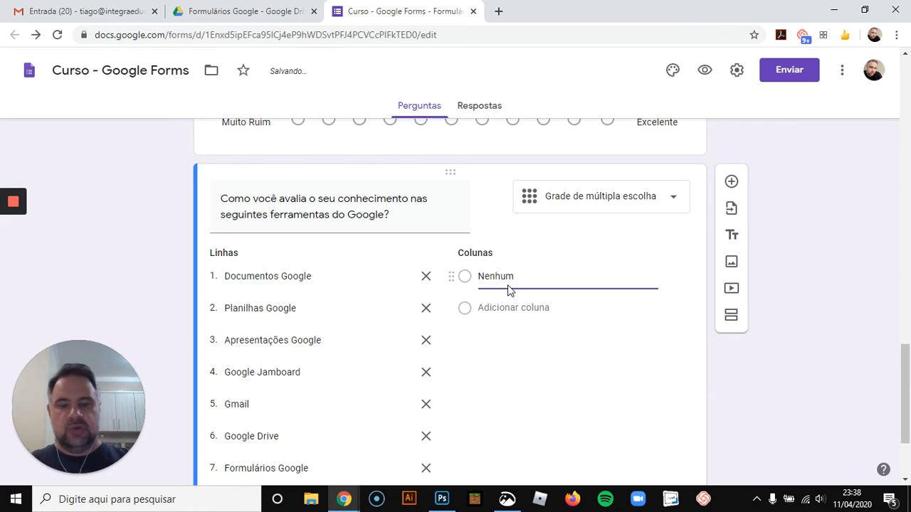
{"action": "key", "text": "Return"}
{"action": "type", "text": "Su"}
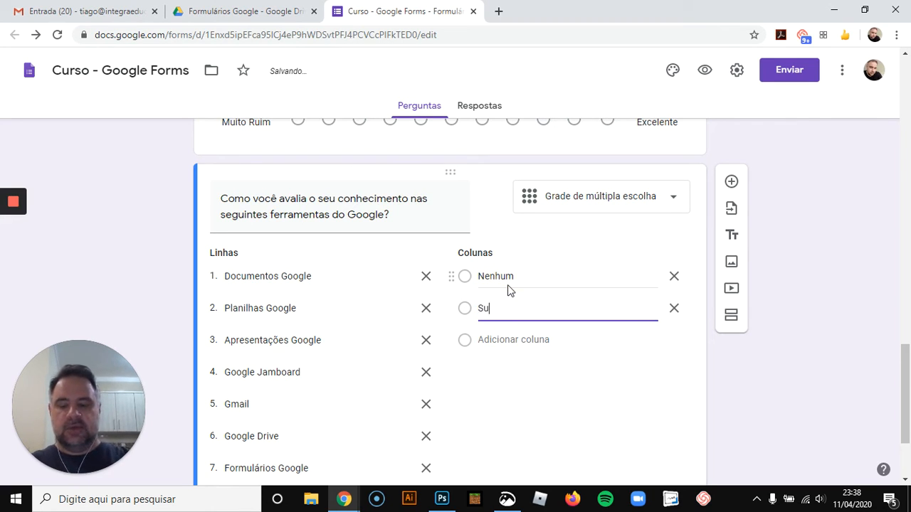
{"action": "type", "text": "perfci"}
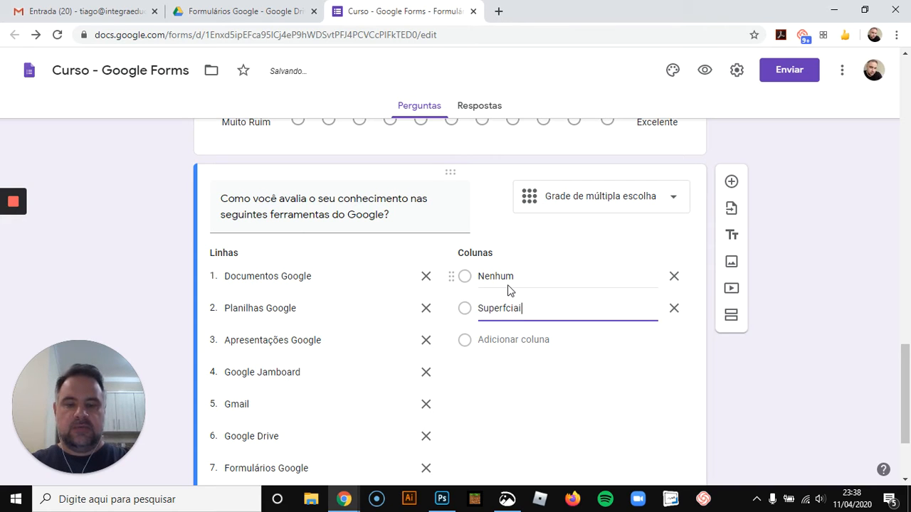
{"action": "type", "text": "al"}
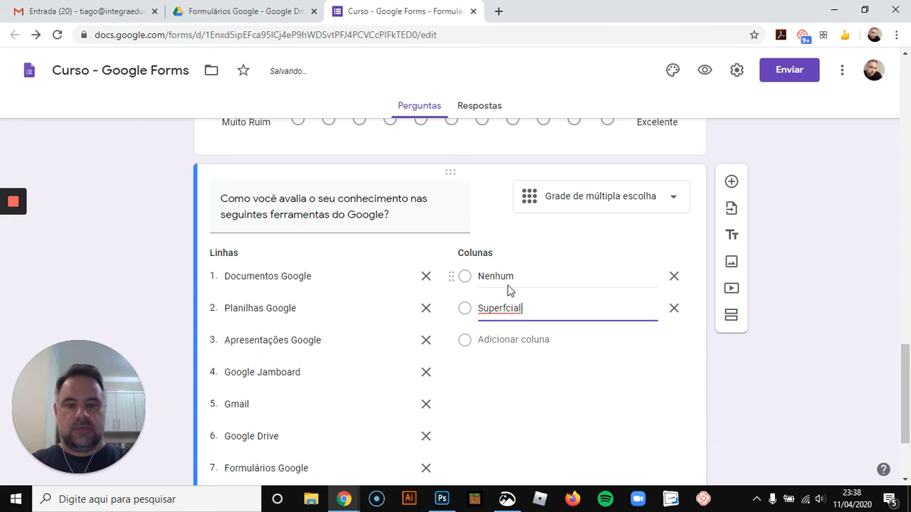
{"action": "key", "text": "BackSpace"}
{"action": "key", "text": "BackSpace"}
{"action": "key", "text": "BackSpace"}
{"action": "key", "text": "BackSpace"}
{"action": "type", "text": "icial"}
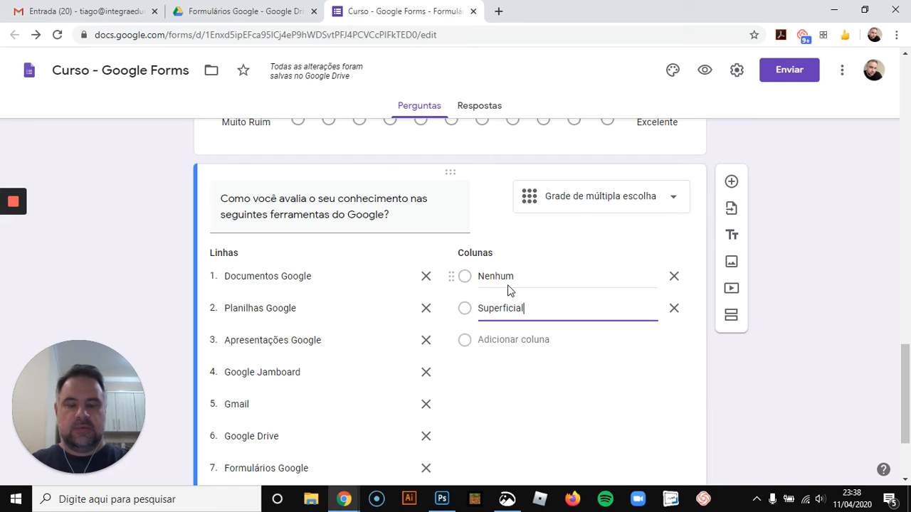
Add the columns "Básico", "Proficiente" and "Avançado" to the grid
{"action": "key", "text": "Return"}
{"action": "type", "text": "Básci"}
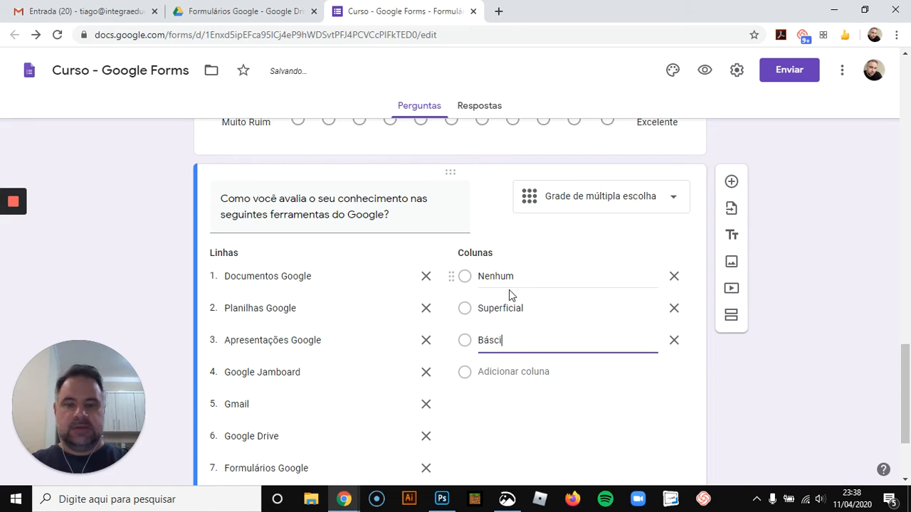
{"action": "key", "text": "BackSpace"}
{"action": "key", "text": "BackSpace"}
{"action": "type", "text": "ico"}
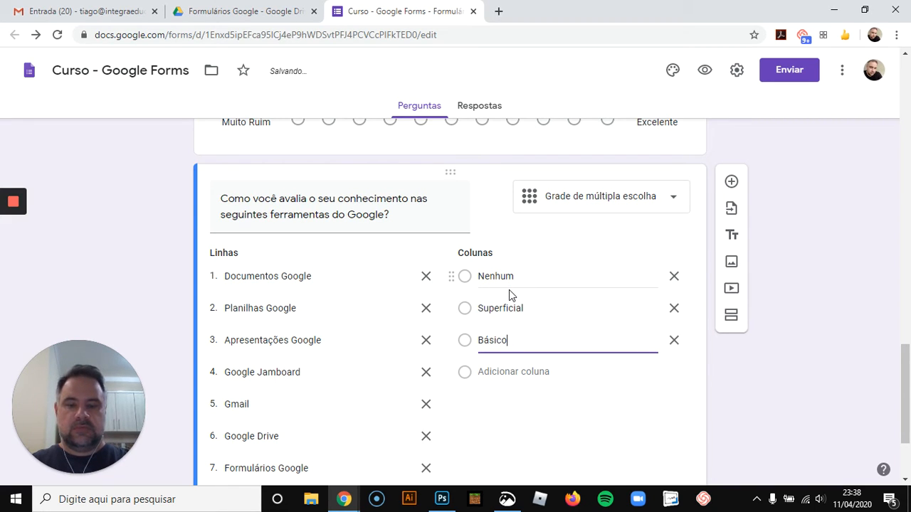
{"action": "key", "text": "Return"}
{"action": "type", "text": "Proficiente"}
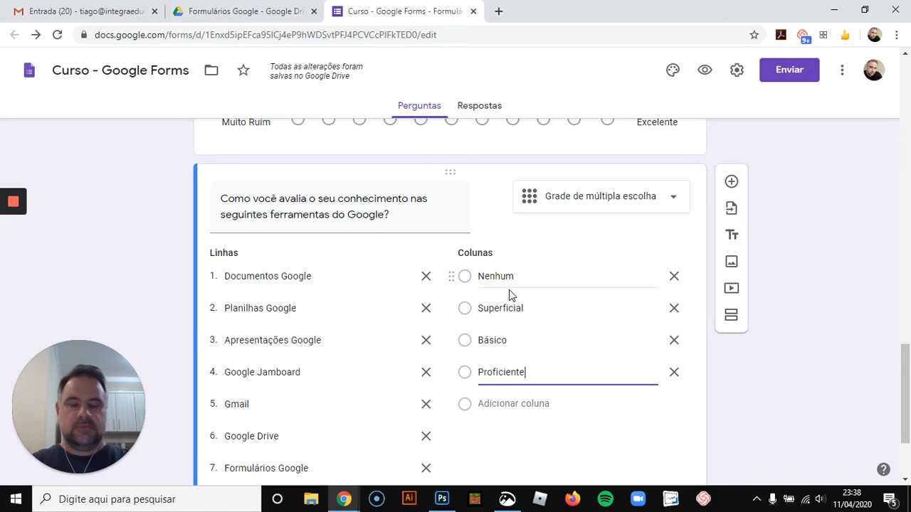
{"action": "key", "text": "Return"}
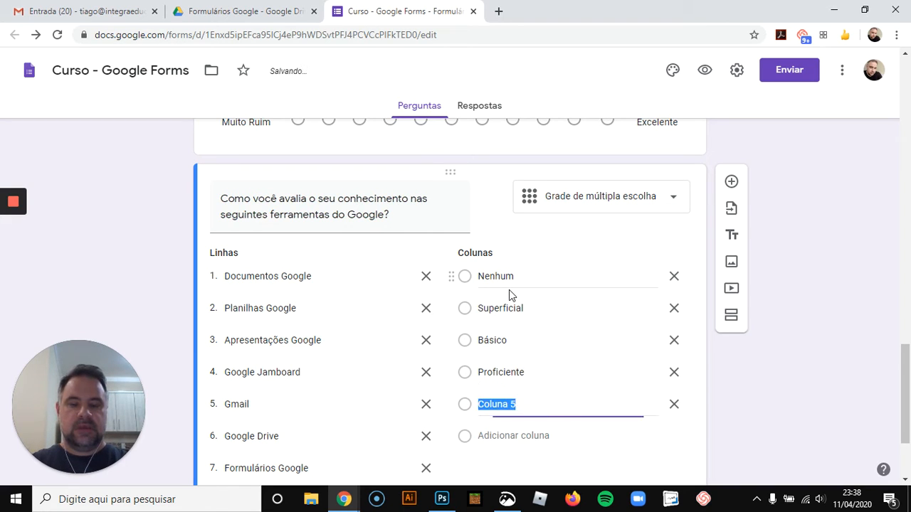
{"action": "type", "text": "Avaçado"}
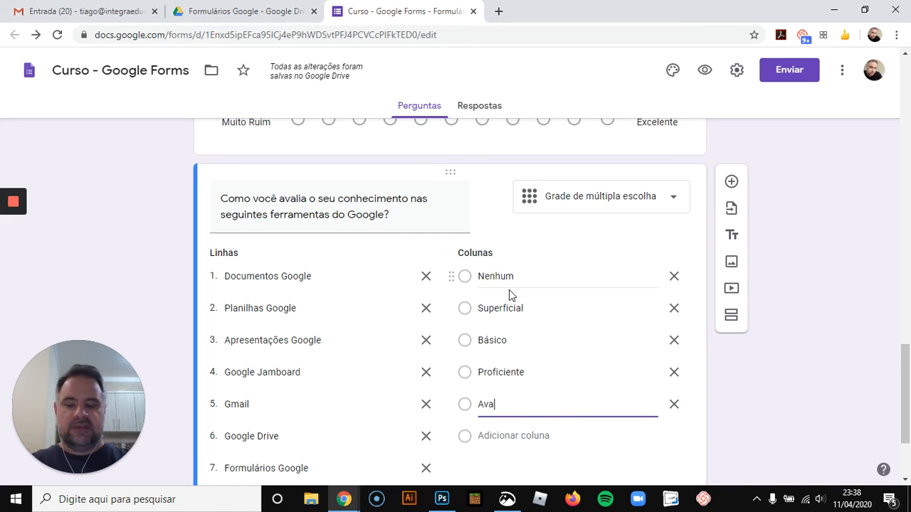
{"action": "key", "text": "BackSpace"}
{"action": "key", "text": "BackSpace"}
{"action": "key", "text": "BackSpace"}
{"action": "key", "text": "BackSpace"}
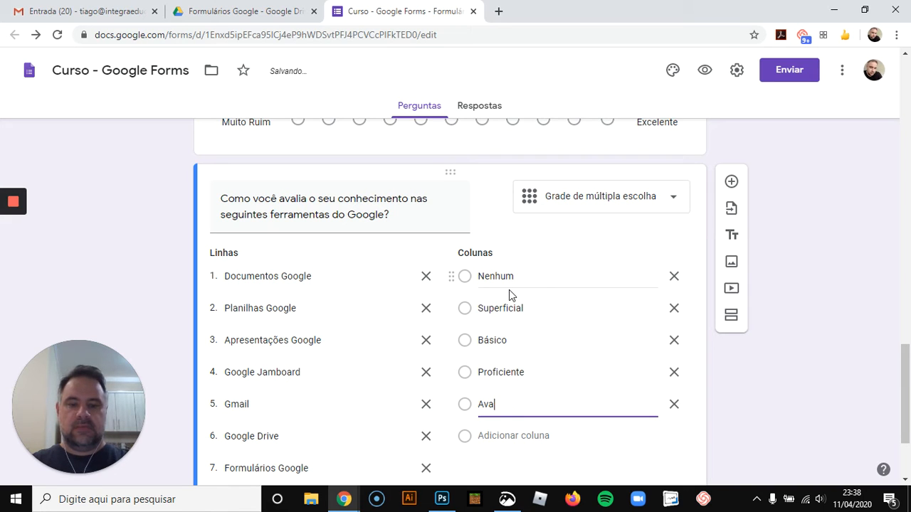
{"action": "type", "text": "nçado"}
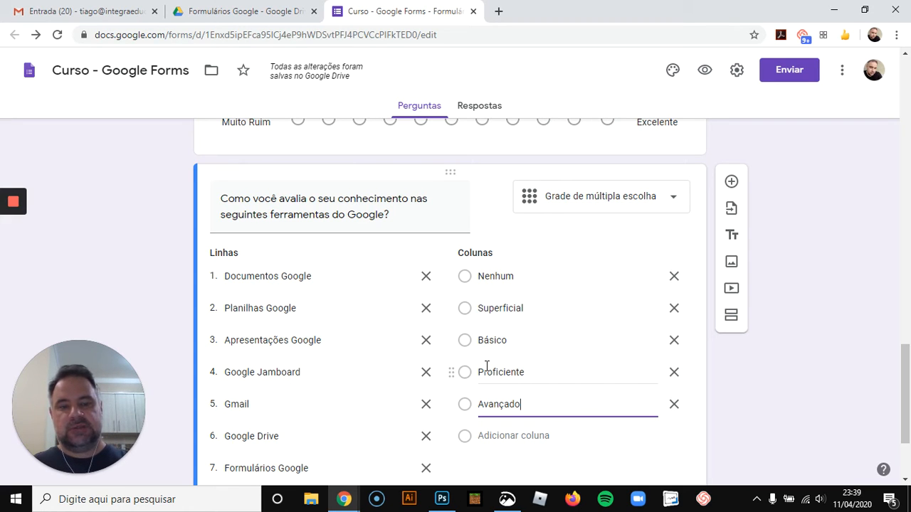
Require a response in each row of the grid question
{"action": "scroll", "coordinate": [789, 362], "scroll_direction": "down", "scroll_amount": 2}
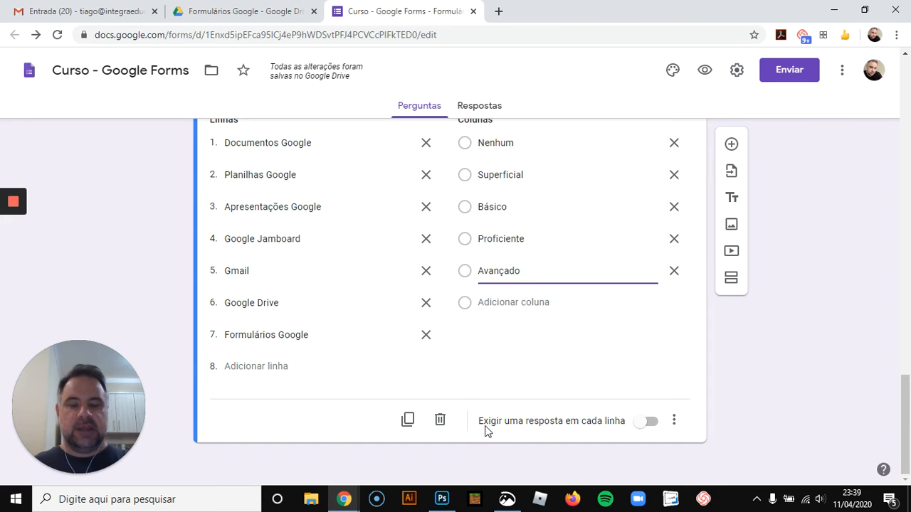
{"action": "left_click", "coordinate": [648, 423]}
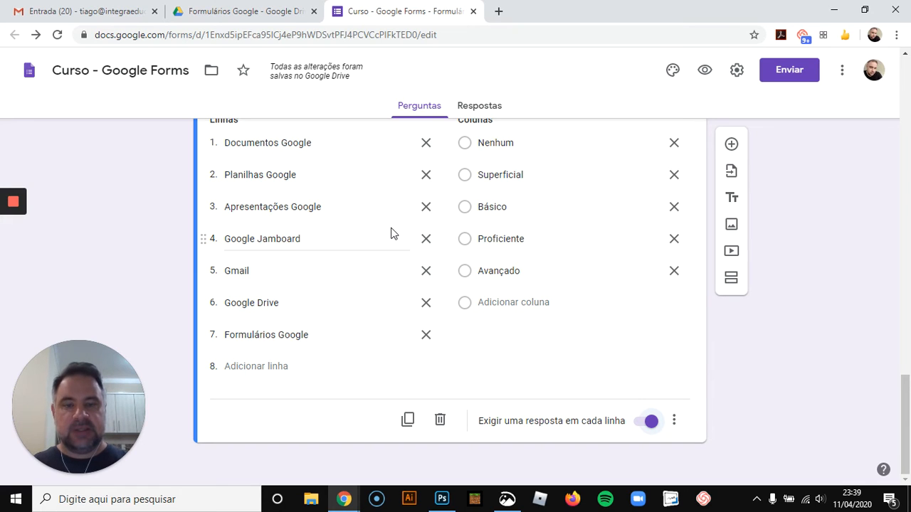
{"action": "left_click", "coordinate": [674, 423]}
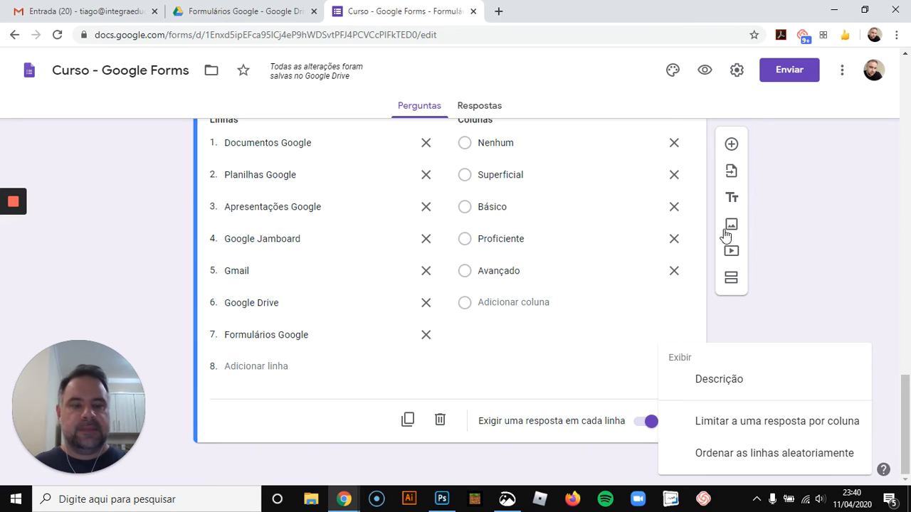
{"action": "left_click", "coordinate": [800, 292]}
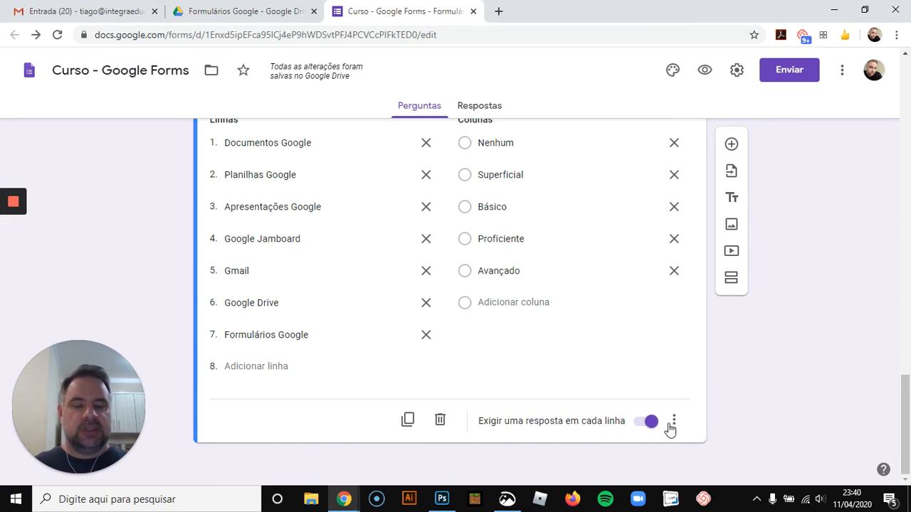
Preview the form and test the knowledge grid by choosing one answer per row, then close the preview
{"action": "left_click", "coordinate": [704, 70]}
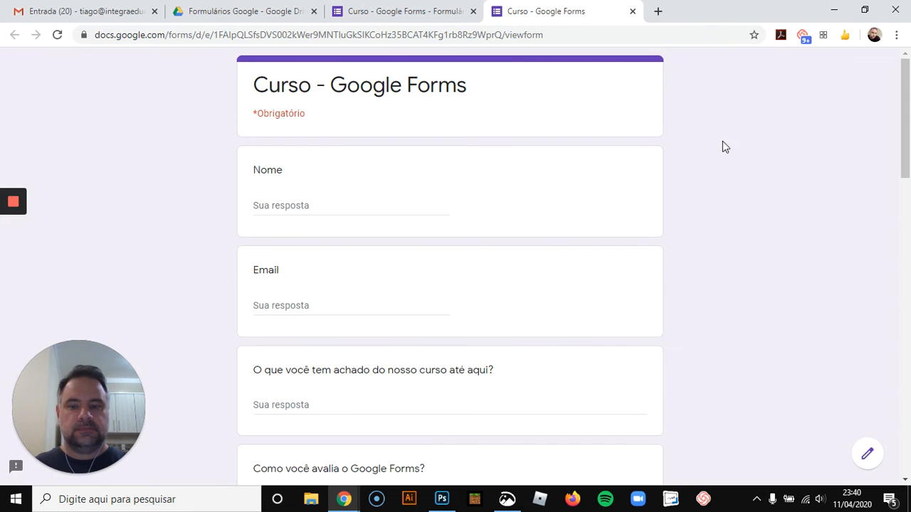
{"action": "scroll", "coordinate": [722, 161], "scroll_direction": "down", "scroll_amount": 5}
{"action": "scroll", "coordinate": [720, 163], "scroll_direction": "down", "scroll_amount": 15}
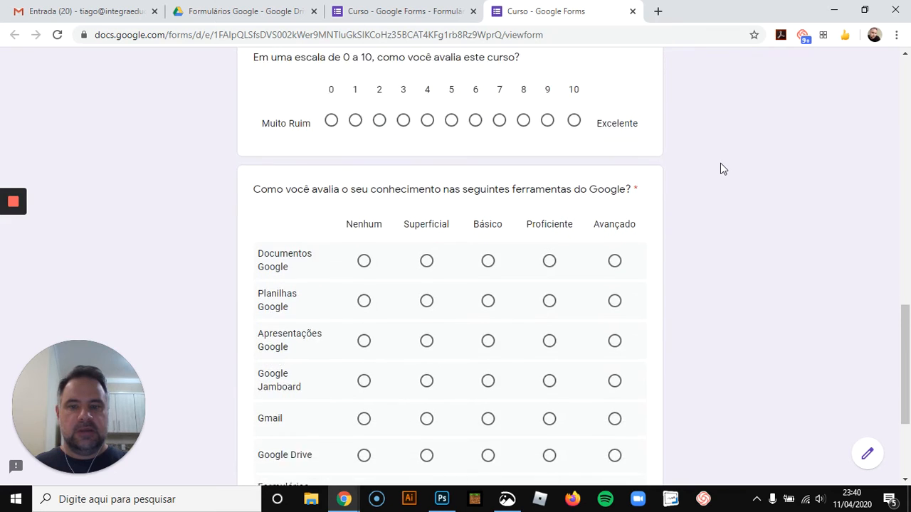
{"action": "scroll", "coordinate": [712, 169], "scroll_direction": "up", "scroll_amount": 1}
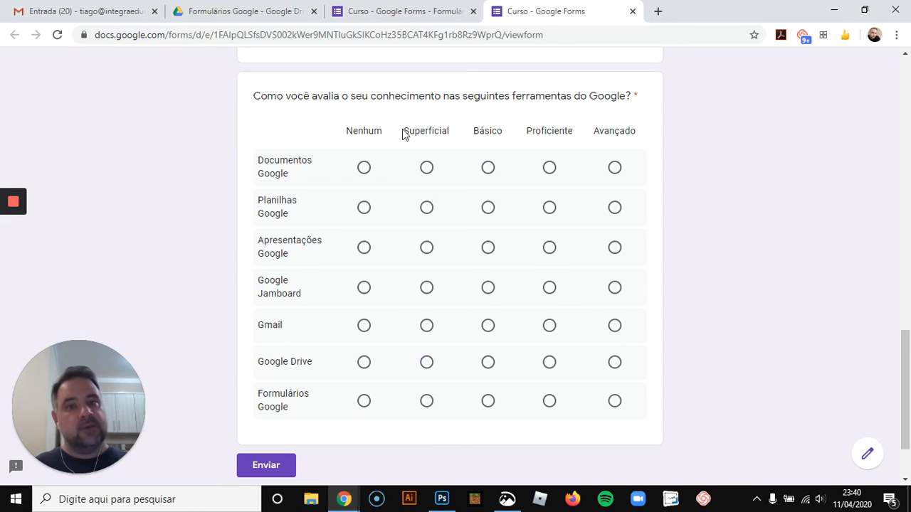
{"action": "left_click", "coordinate": [364, 168]}
{"action": "left_click", "coordinate": [426, 207]}
{"action": "left_click", "coordinate": [427, 247]}
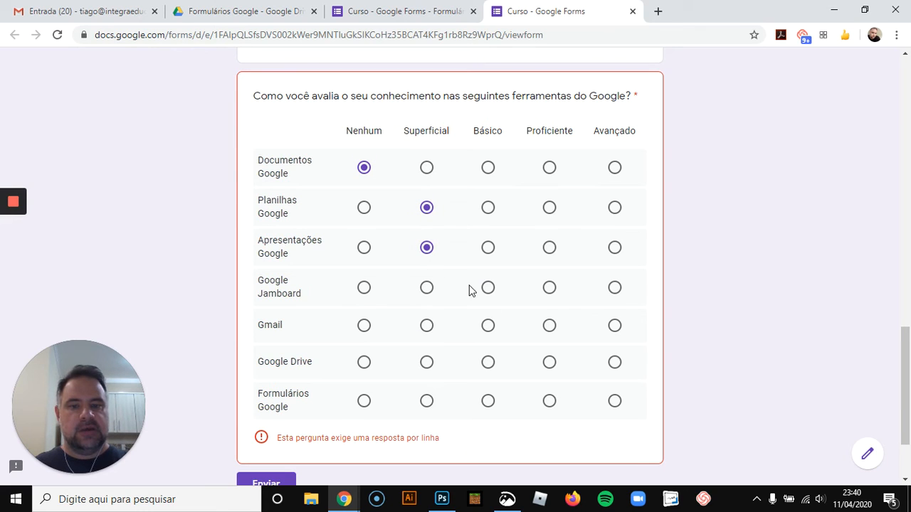
{"action": "left_click", "coordinate": [487, 288]}
{"action": "left_click", "coordinate": [548, 326]}
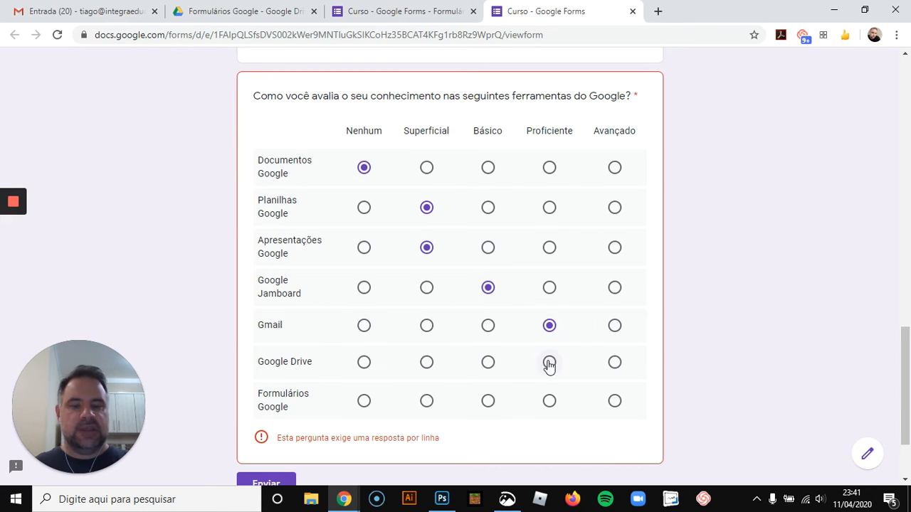
{"action": "left_click", "coordinate": [549, 363]}
{"action": "left_click", "coordinate": [549, 401]}
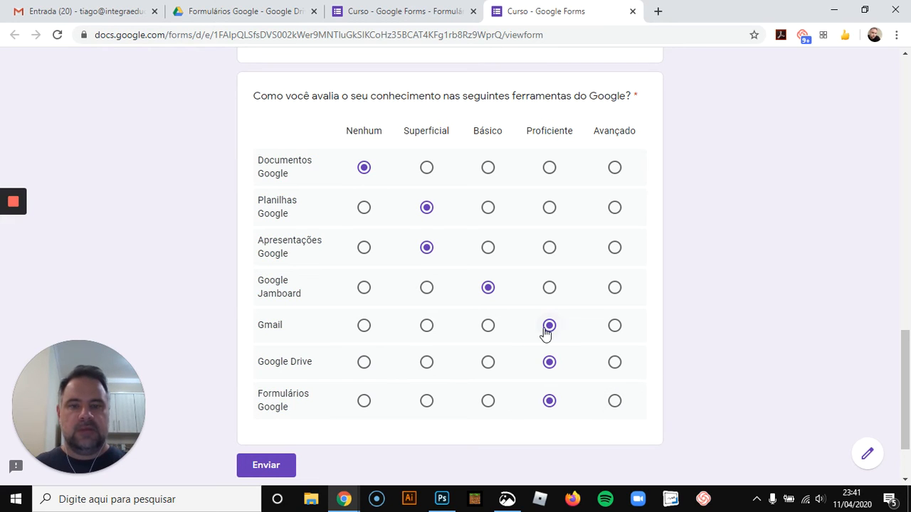
{"action": "left_click", "coordinate": [632, 14]}
{"action": "left_click", "coordinate": [520, 111]}
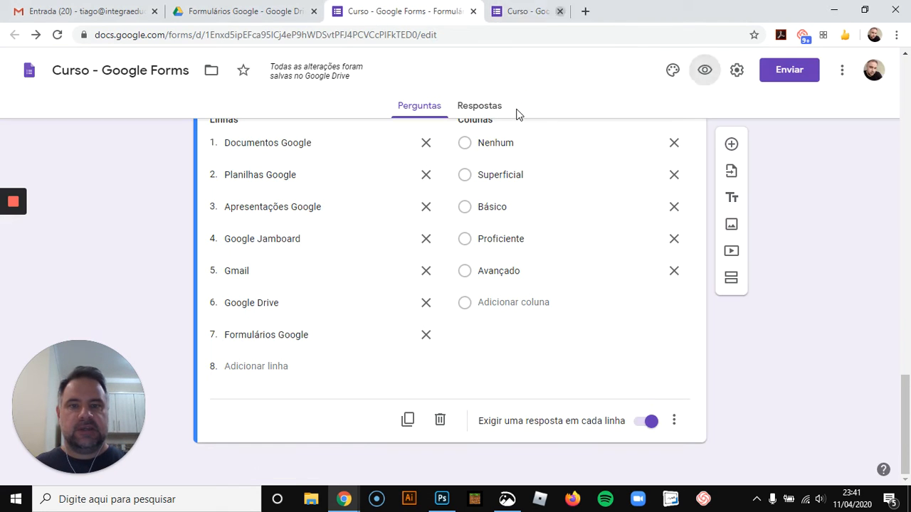
Add a new question below the grid and set its type to Grade da caixa de seleção
{"action": "scroll", "coordinate": [543, 242], "scroll_direction": "up", "scroll_amount": 2}
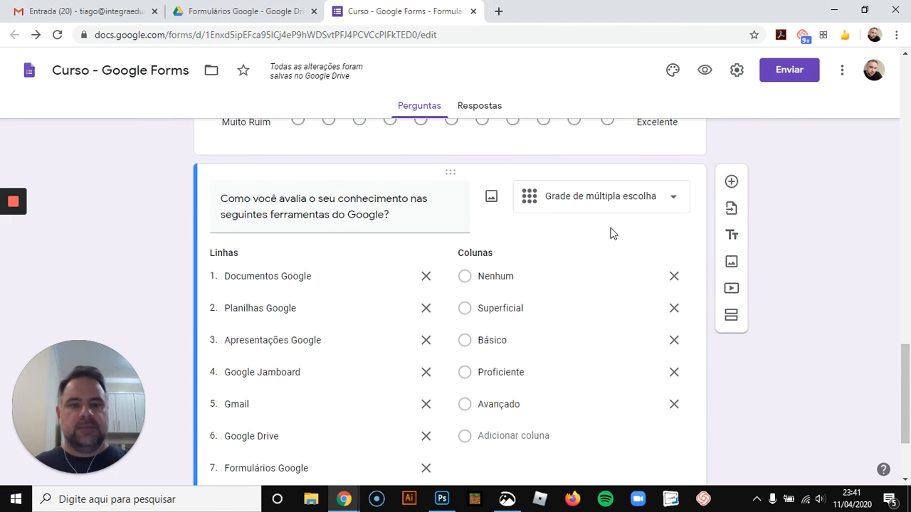
{"action": "left_click", "coordinate": [733, 182]}
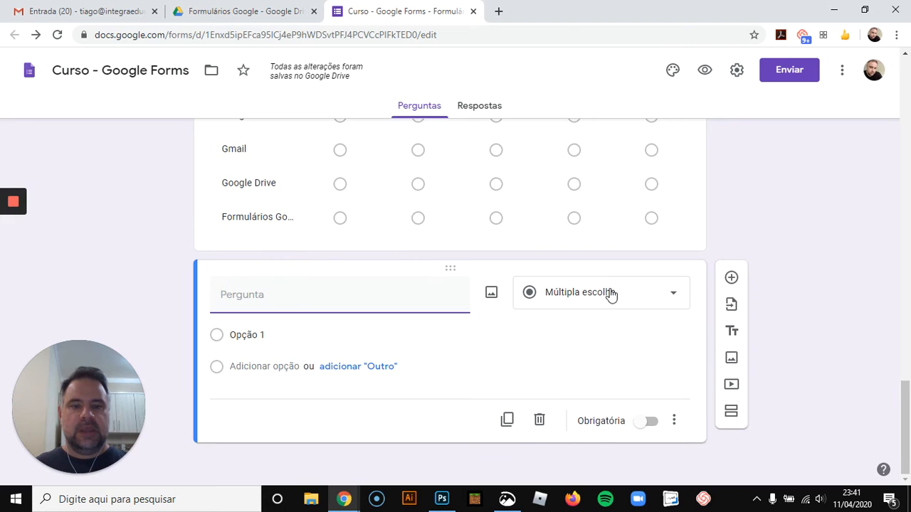
{"action": "left_click", "coordinate": [610, 293]}
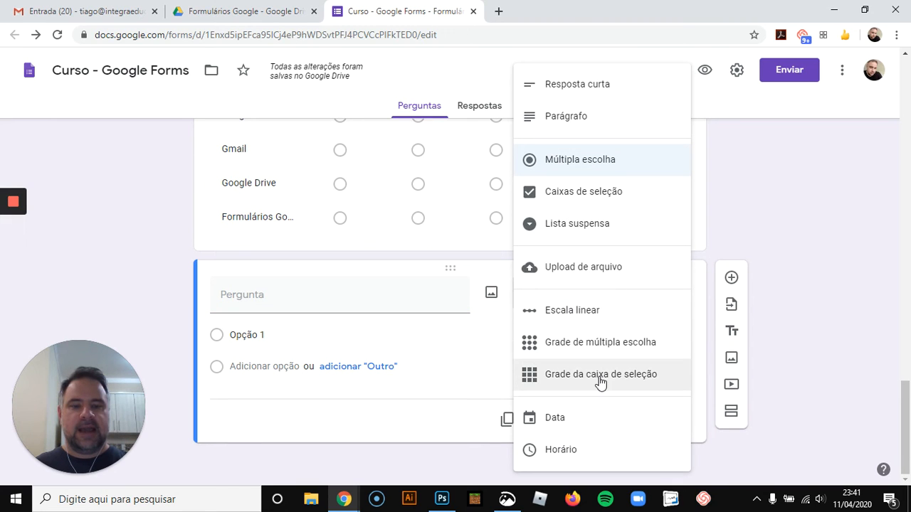
{"action": "left_click", "coordinate": [600, 378]}
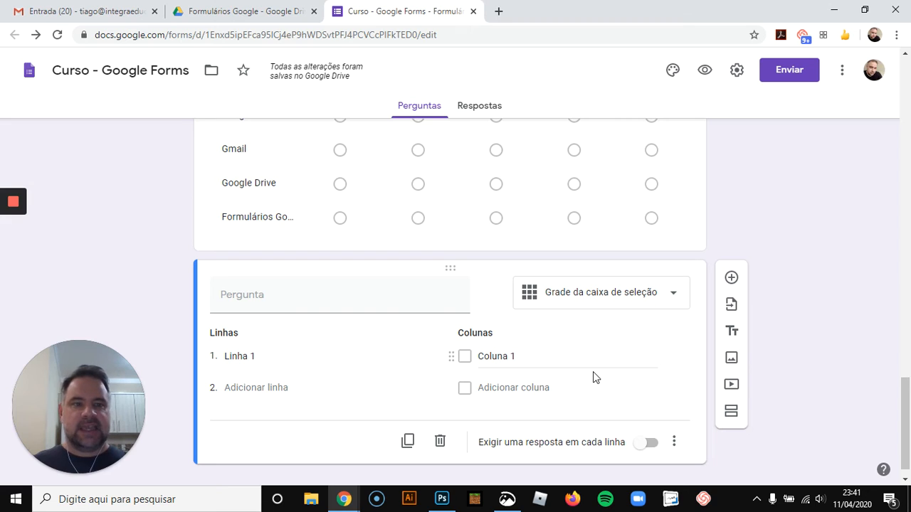
Title the new question "Quais são as ferramentas das seguintes plataformas?"
{"action": "left_click", "coordinate": [318, 299]}
{"action": "type", "text": "Quais "}
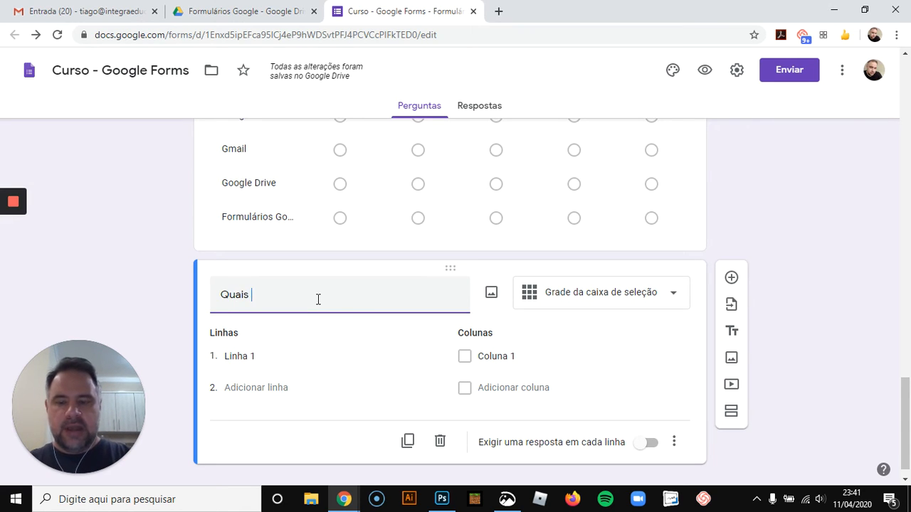
{"action": "type", "text": "são as fe"}
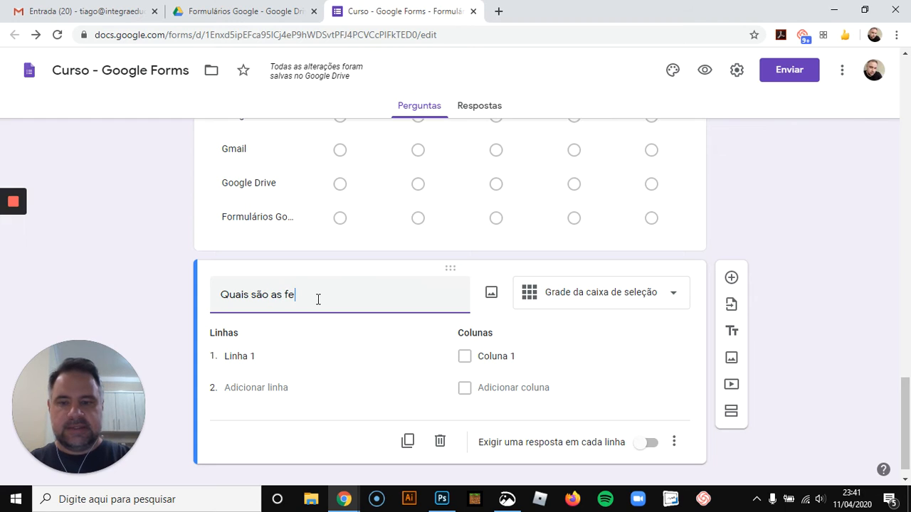
{"action": "type", "text": "rramentas d"}
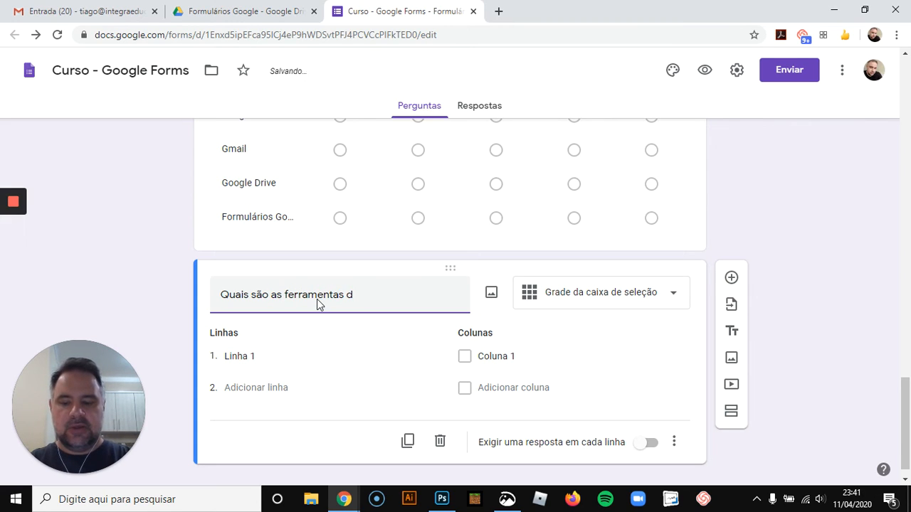
{"action": "type", "text": "as seg"}
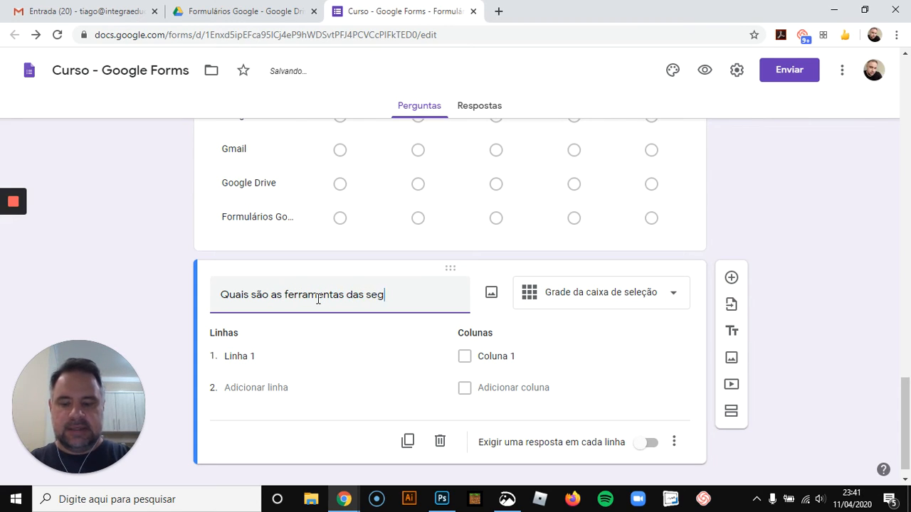
{"action": "type", "text": "uintes plataf"}
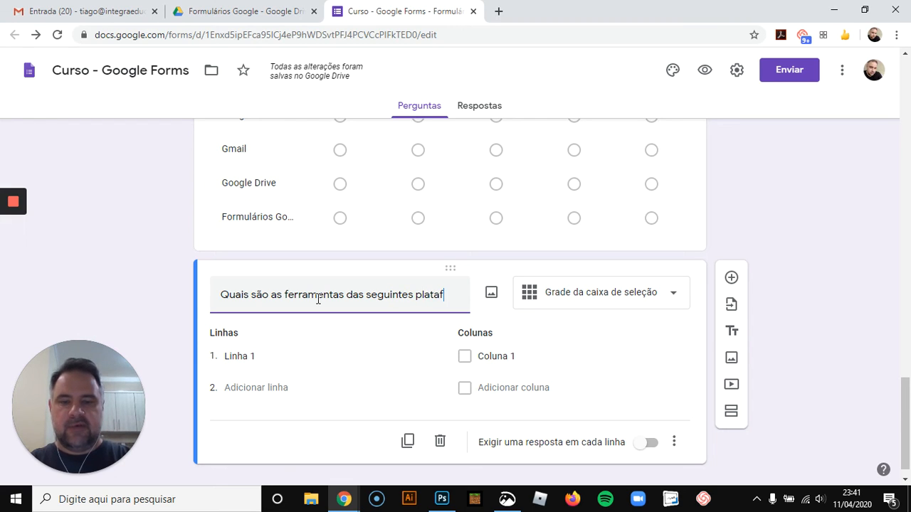
{"action": "type", "text": "ormas?"}
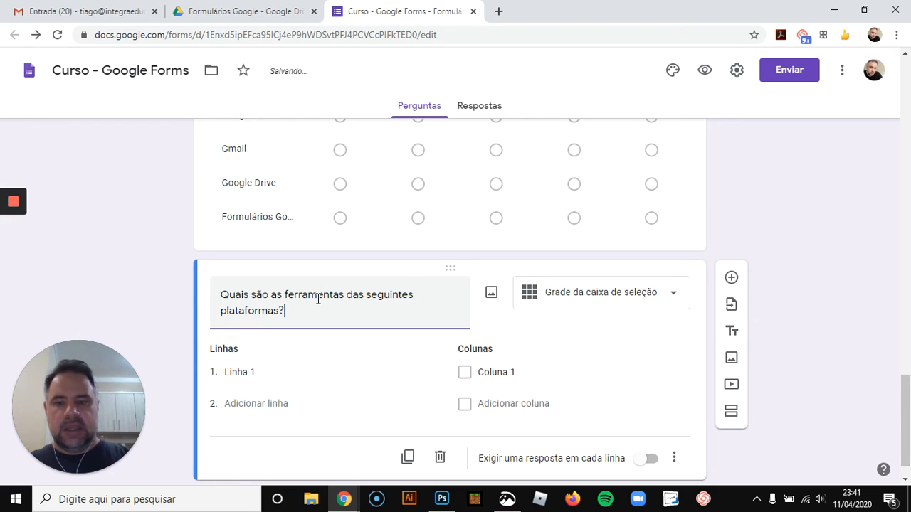
Name the grid's rows "Gsuite do Google" and "Microsoft Office"
{"action": "left_click", "coordinate": [267, 371]}
{"action": "type", "text": "Gs"}
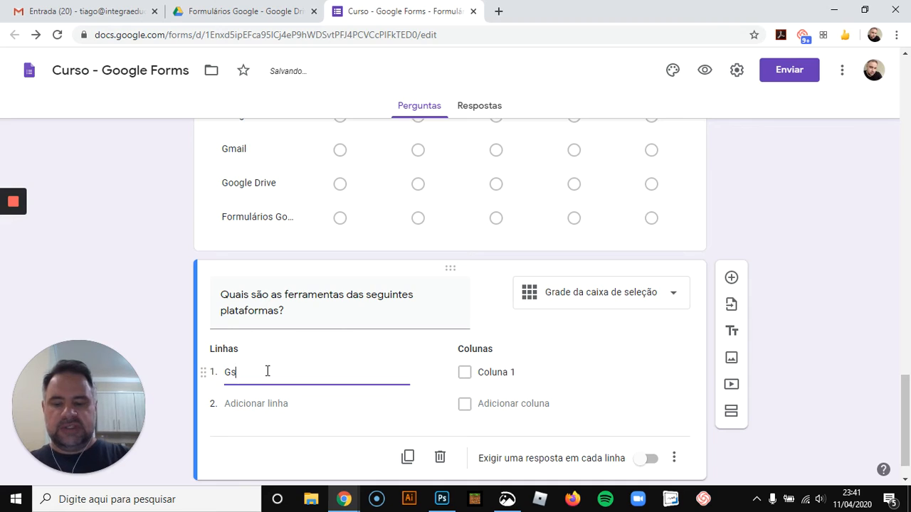
{"action": "type", "text": "uite do Google"}
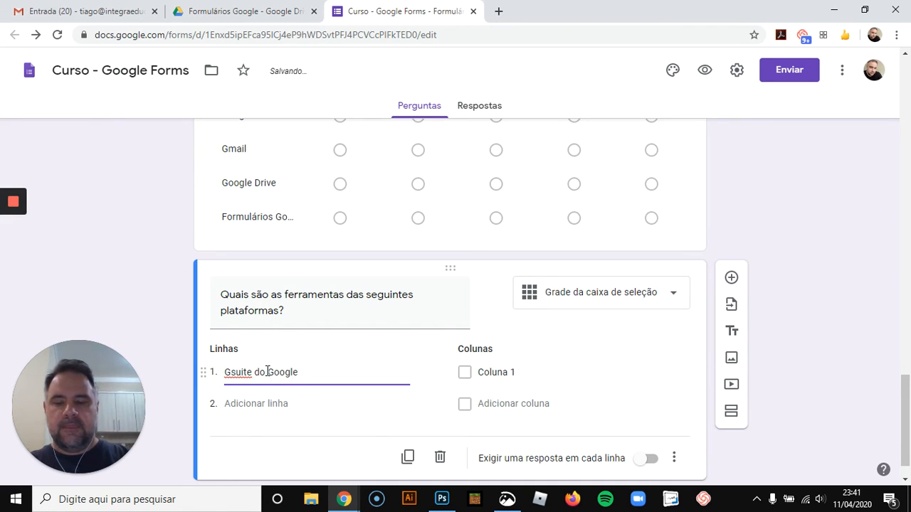
{"action": "left_click", "coordinate": [268, 404]}
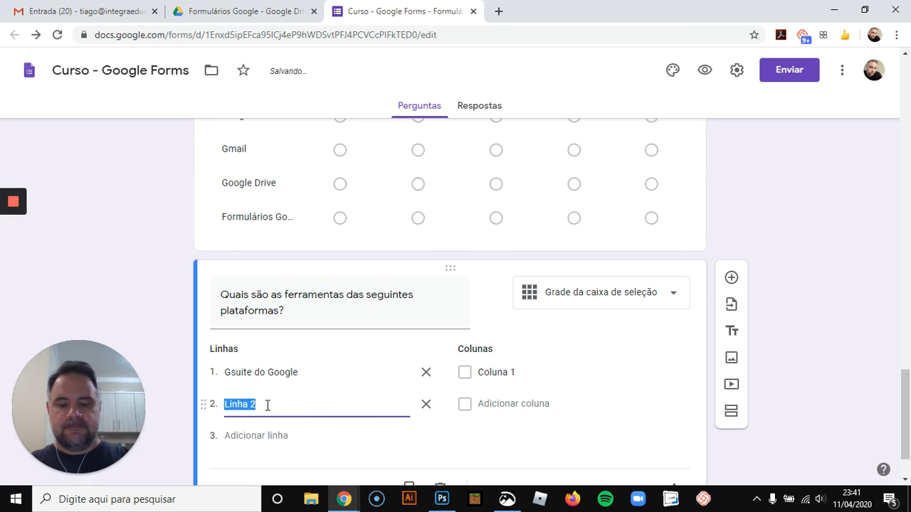
{"action": "type", "text": "Microsoft"}
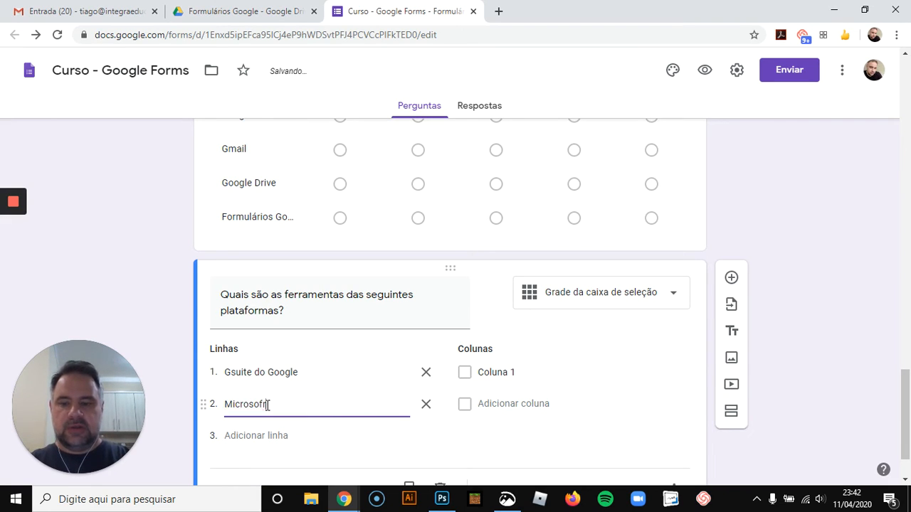
{"action": "type", "text": " Office"}
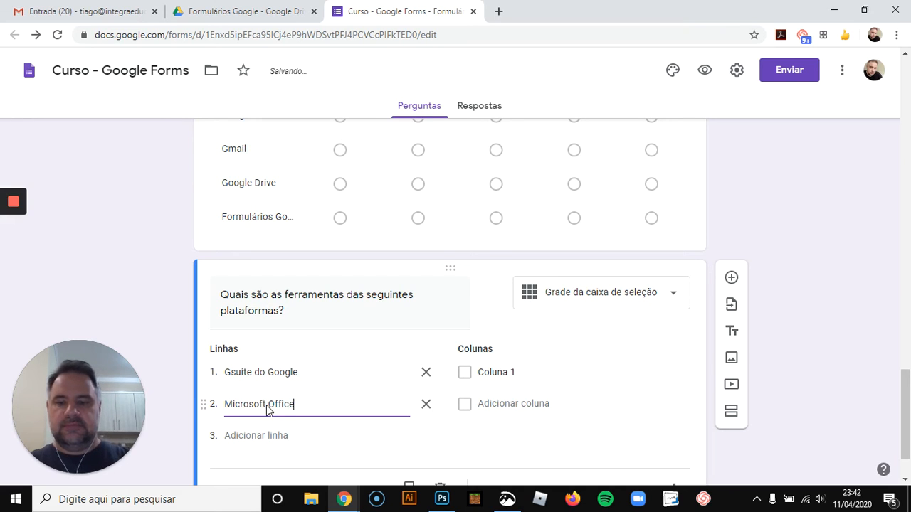
Name the first two columns "Documentos Google" and "Word"
{"action": "left_click", "coordinate": [505, 372]}
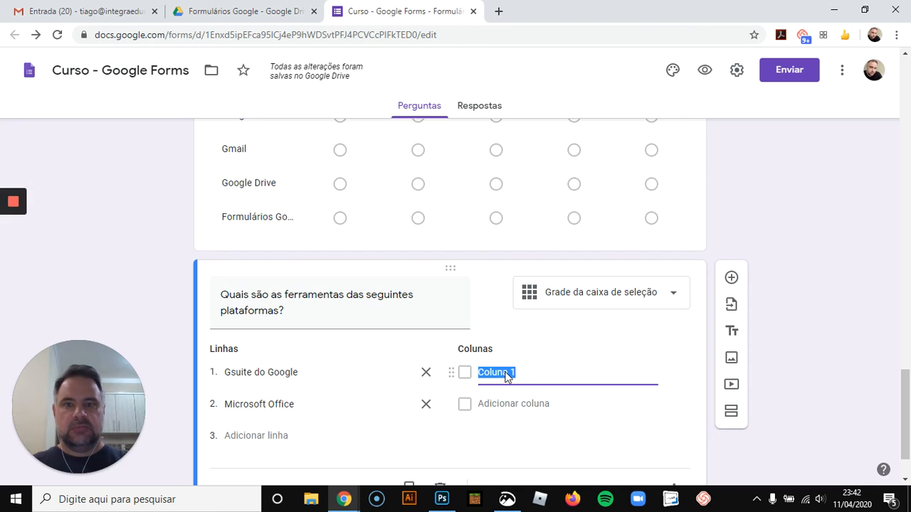
{"action": "type", "text": "Do"}
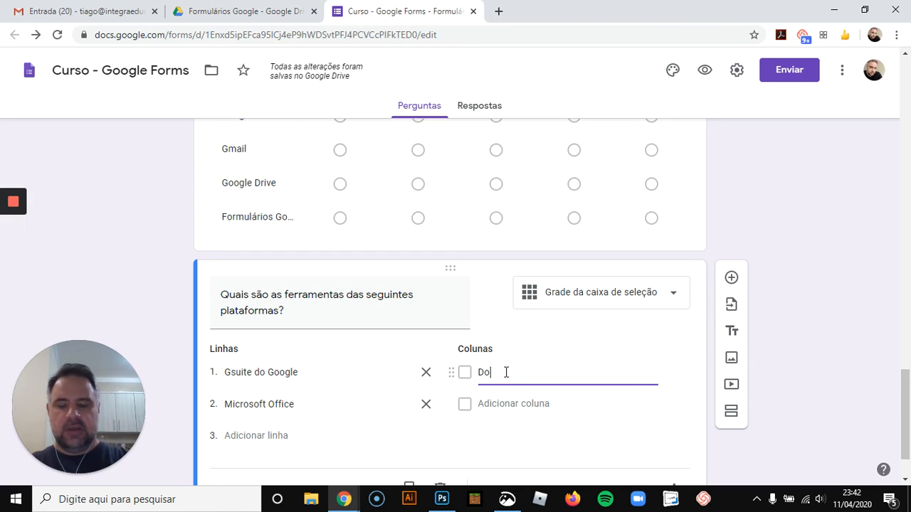
{"action": "type", "text": "cumentos Google"}
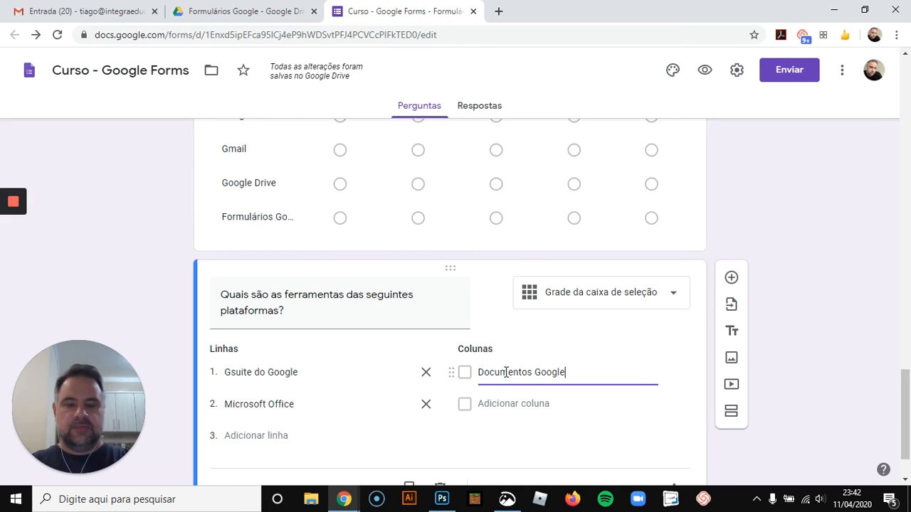
{"action": "key", "text": "Return"}
{"action": "type", "text": "Pow"}
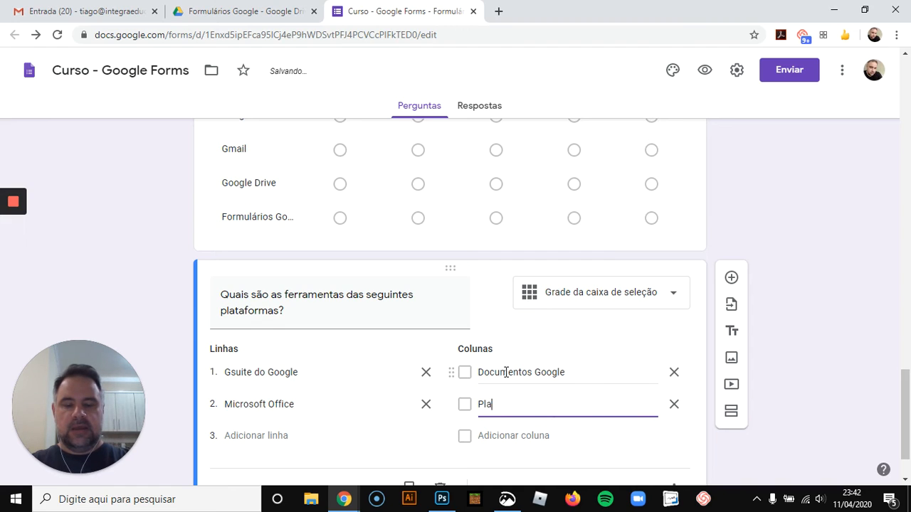
{"action": "key", "text": "BackSpace"}
{"action": "key", "text": "BackSpace"}
{"action": "key", "text": "BackSpace"}
{"action": "type", "text": "Mic"}
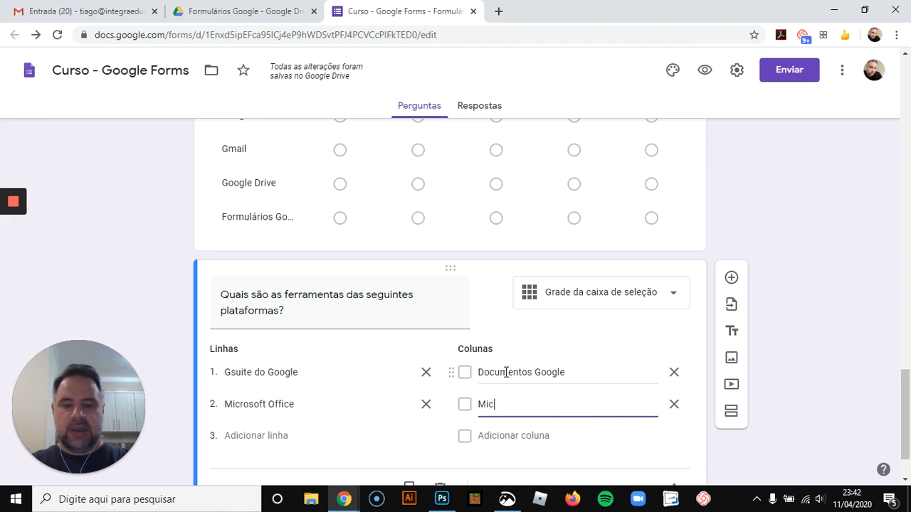
{"action": "key", "text": "BackSpace"}
{"action": "key", "text": "BackSpace"}
{"action": "key", "text": "BackSpace"}
{"action": "type", "text": "Work"}
{"action": "key", "text": "BackSpace"}
{"action": "type", "text": "d"}
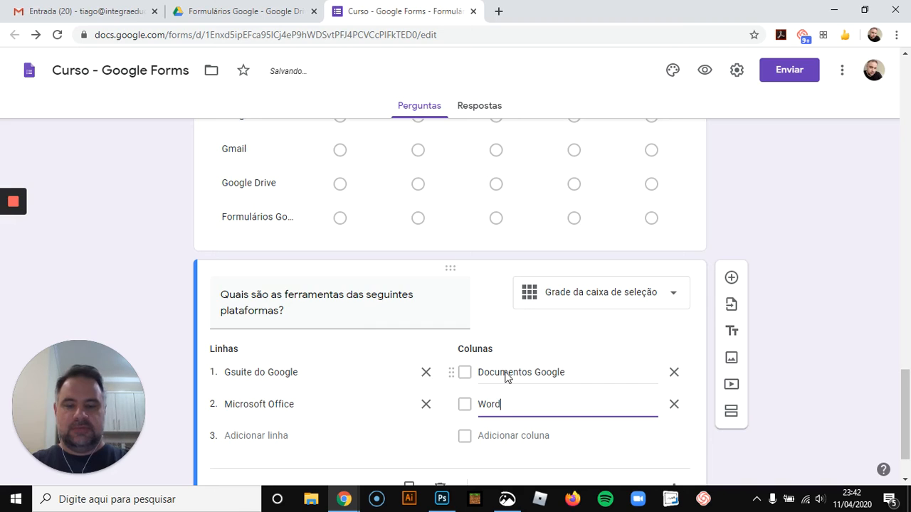
{"action": "key", "text": "Return"}
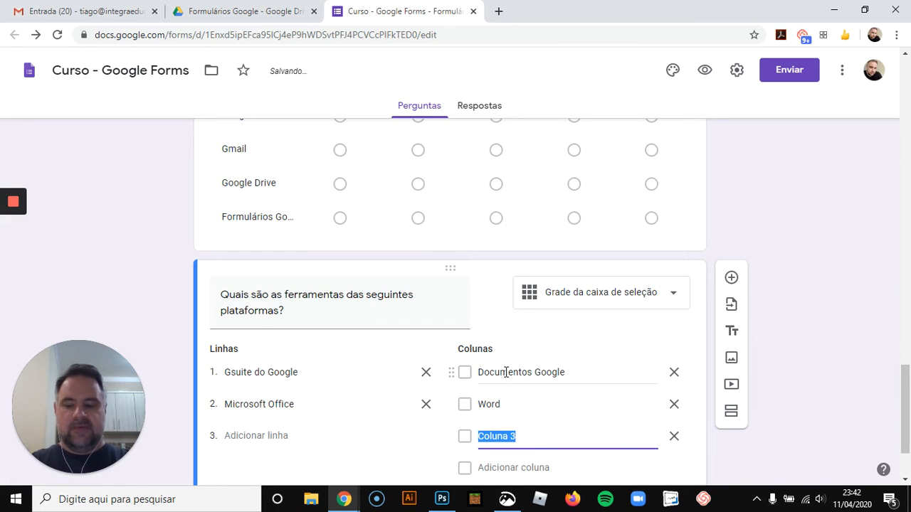
Add the columns "Excel", "Planilhas Google", "PowerPoint" and "Apresentações Google"
{"action": "type", "text": "Exce"}
{"action": "key", "text": "BackSpace"}
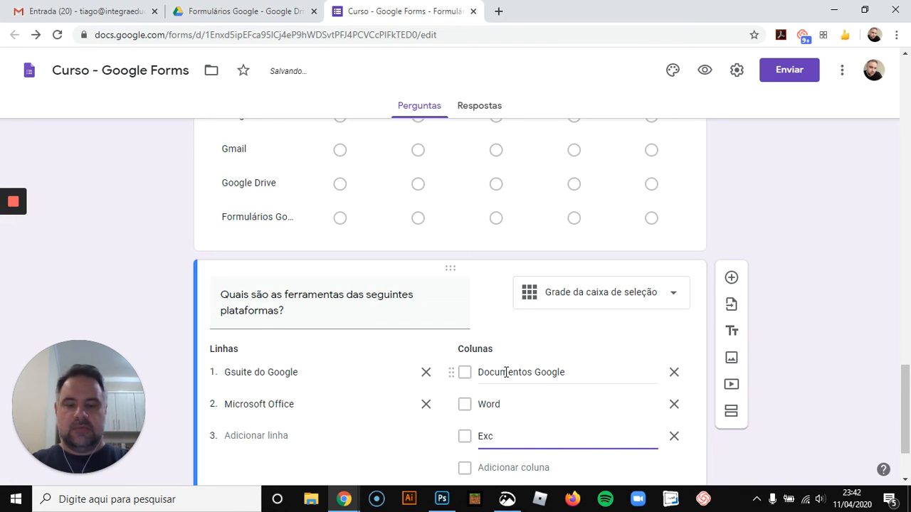
{"action": "key", "text": "Return"}
{"action": "type", "text": "Pla"}
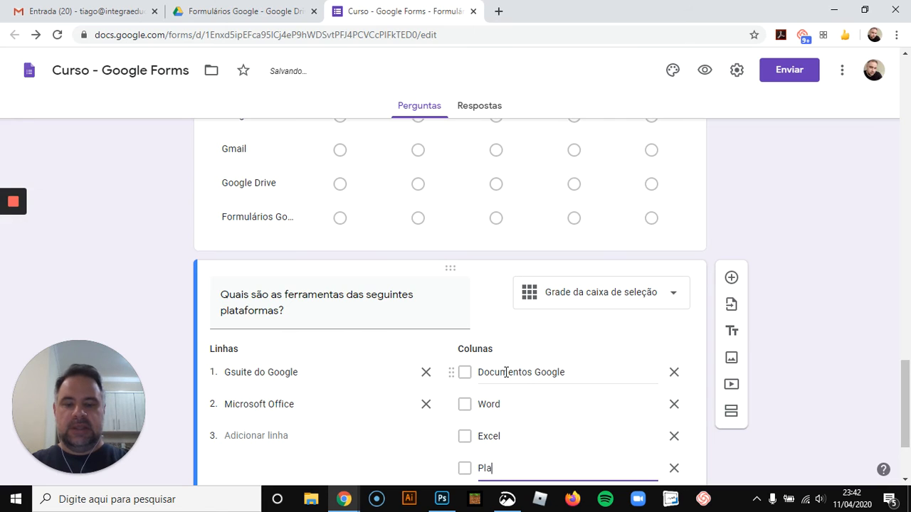
{"action": "type", "text": "nilhas Google"}
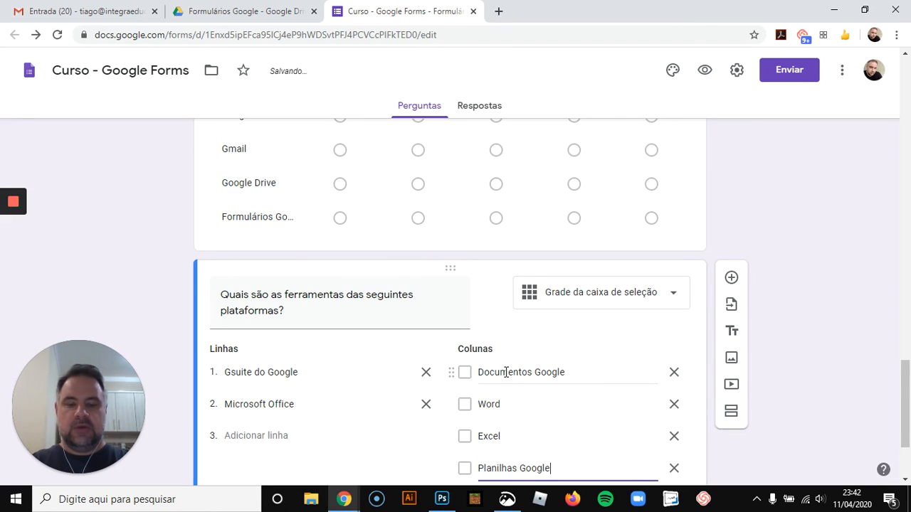
{"action": "key", "text": "Return"}
{"action": "type", "text": "P"}
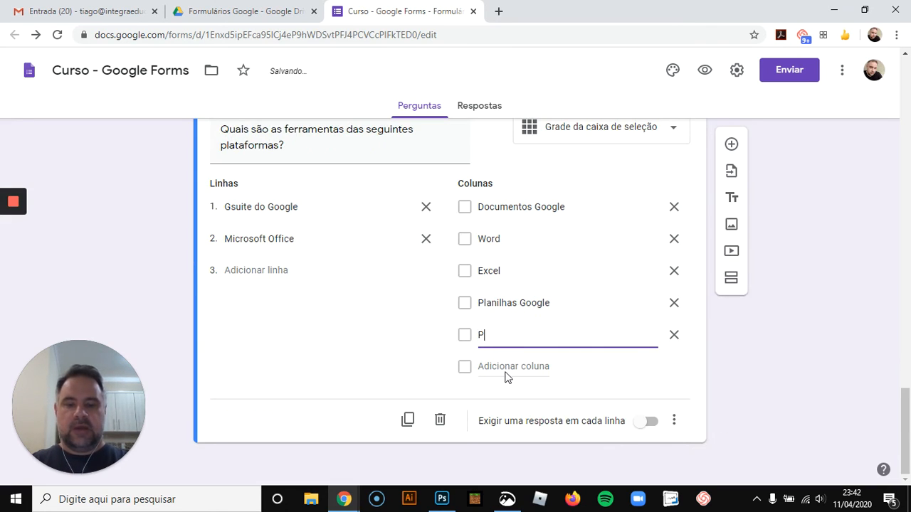
{"action": "type", "text": "owerPoint"}
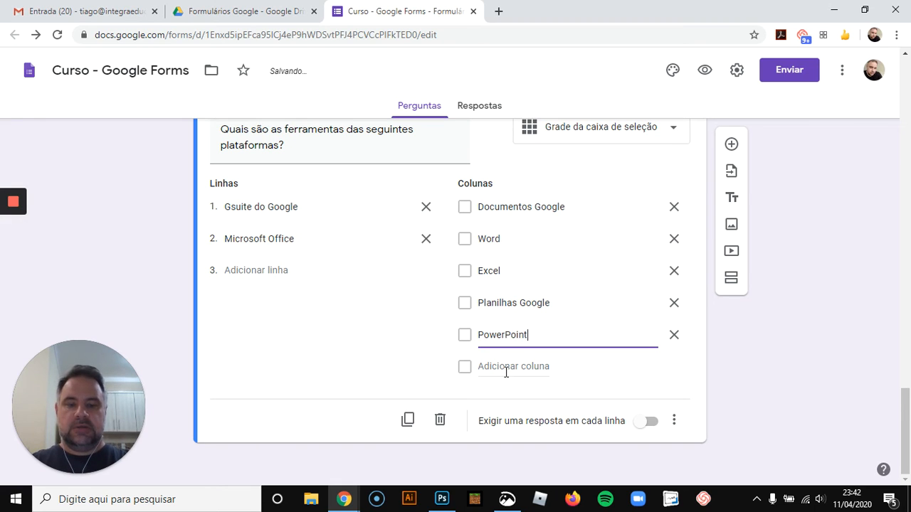
{"action": "left_click", "coordinate": [506, 366]}
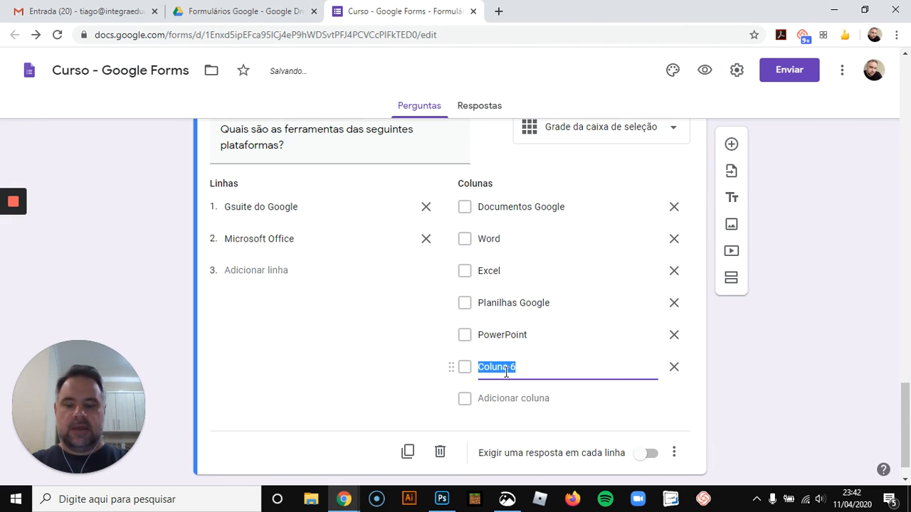
{"action": "type", "text": "Apresentações"}
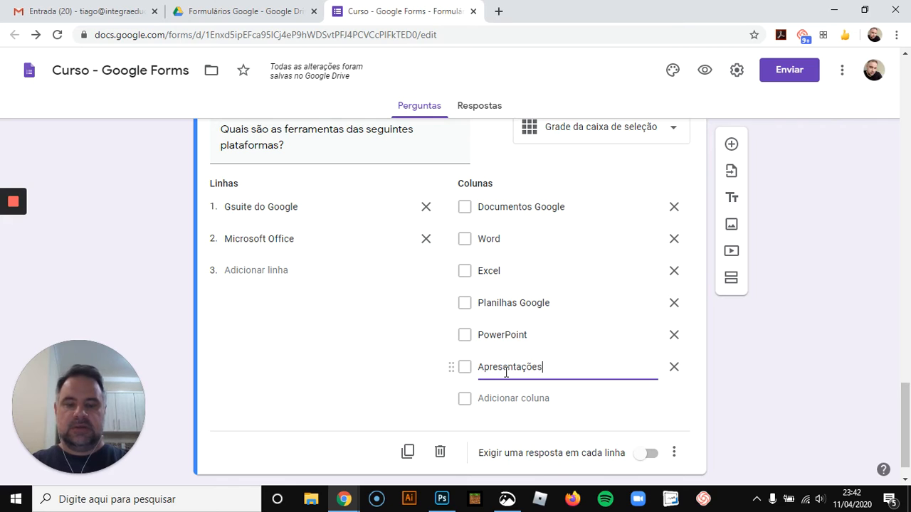
{"action": "type", "text": " Google"}
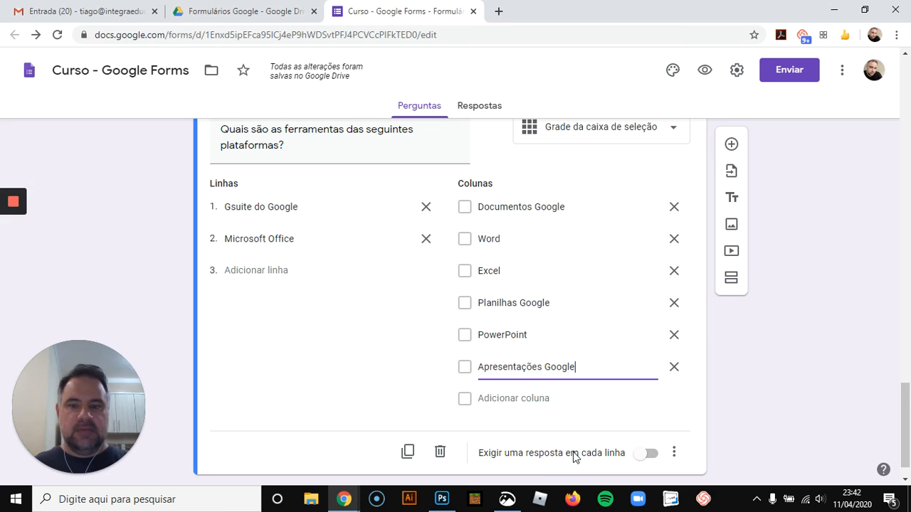
Require a response in each row and turn on the limit of one response per column
{"action": "left_click", "coordinate": [646, 453]}
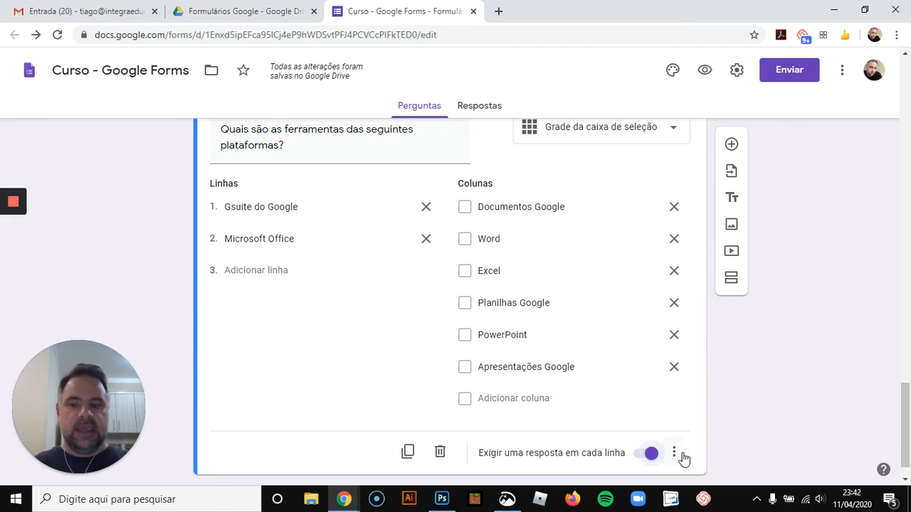
{"action": "left_click", "coordinate": [675, 454]}
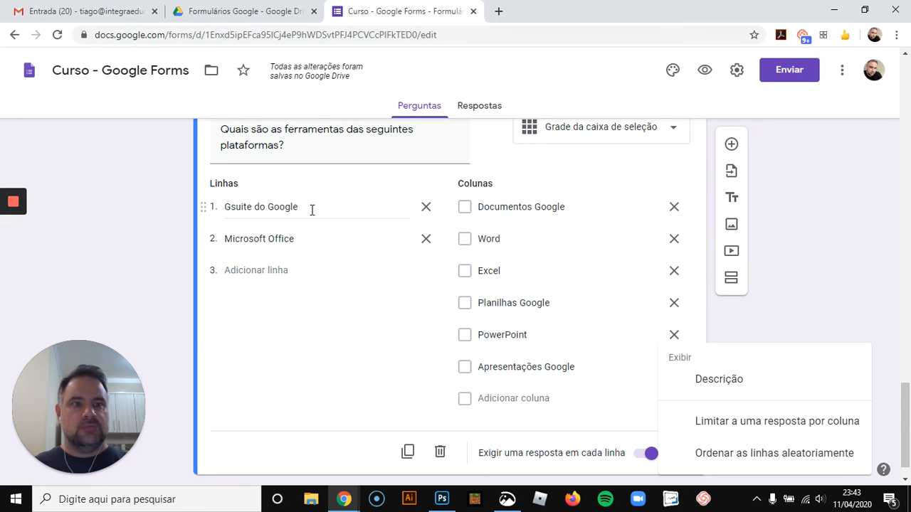
{"action": "left_click", "coordinate": [709, 426]}
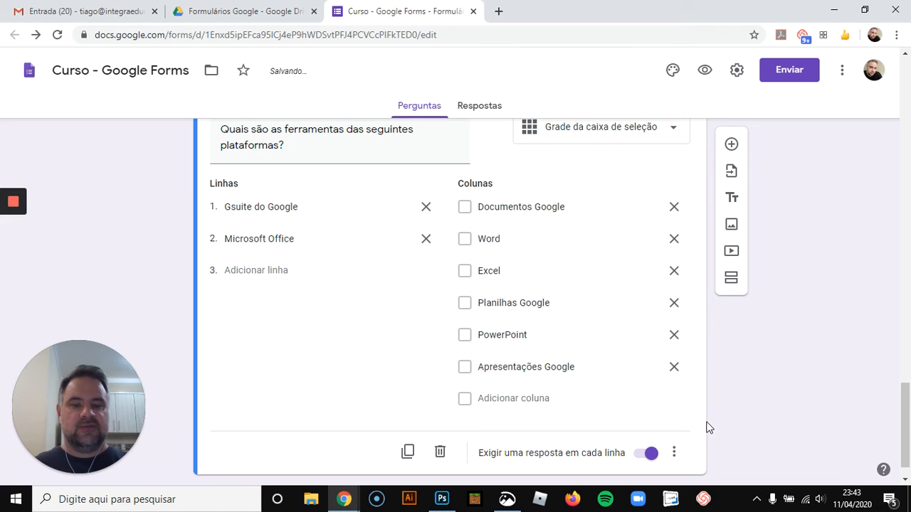
{"action": "left_click", "coordinate": [676, 451]}
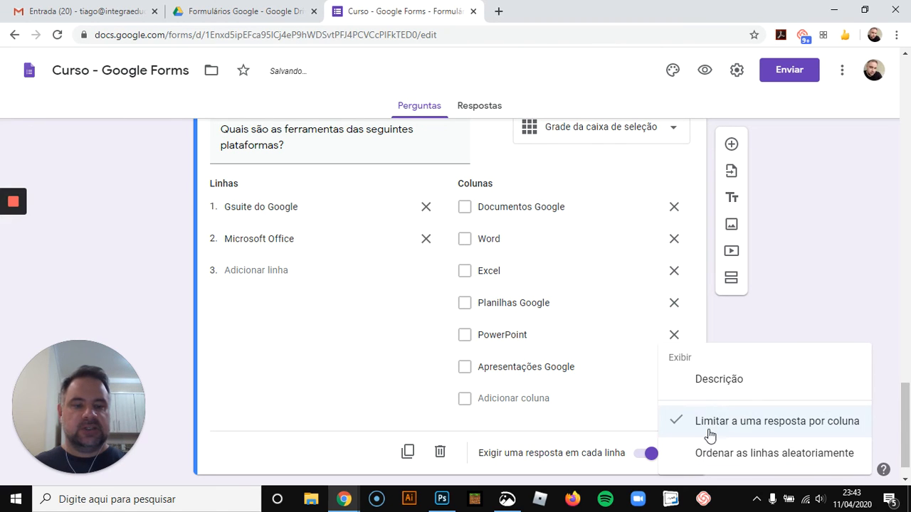
{"action": "left_click", "coordinate": [762, 336]}
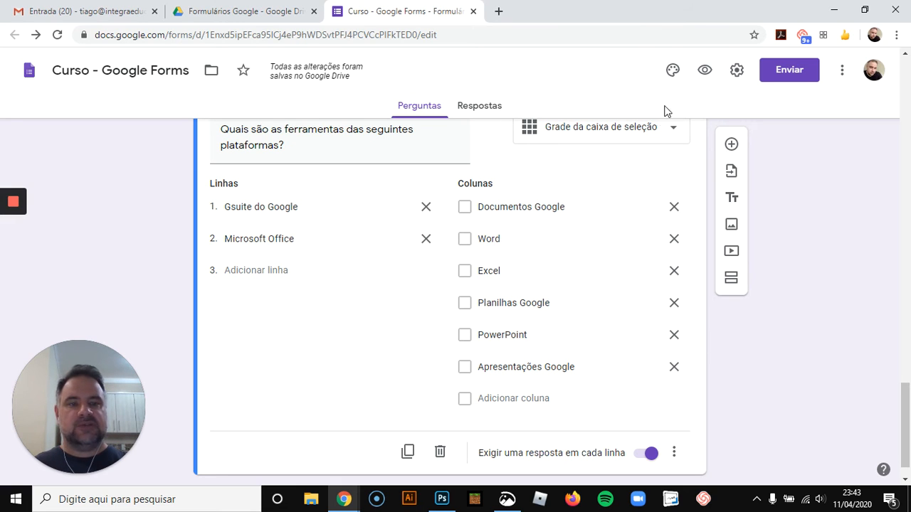
Preview the form and tick Documentos Google, Planilhas Google and Apresentações Google in the Gsuite do Google row
{"action": "left_click", "coordinate": [703, 69]}
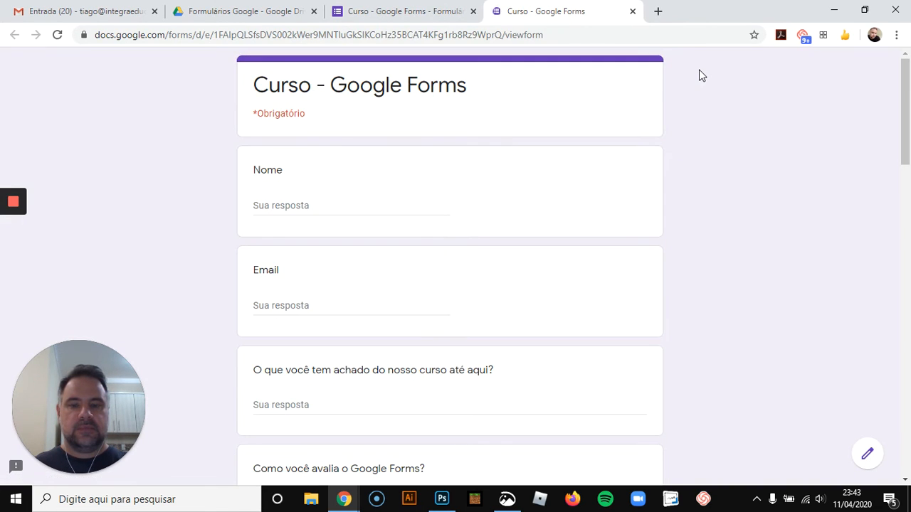
{"action": "scroll", "coordinate": [710, 206], "scroll_direction": "down", "scroll_amount": 15}
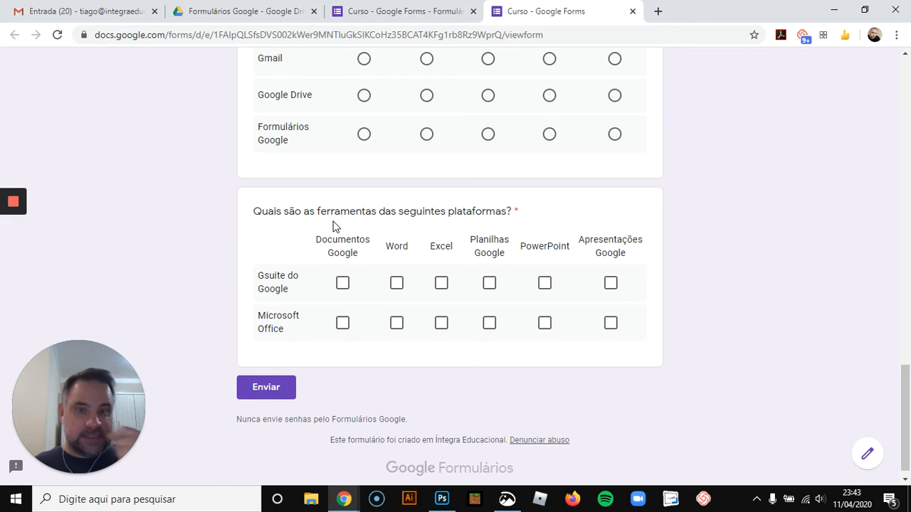
{"action": "left_click", "coordinate": [343, 284]}
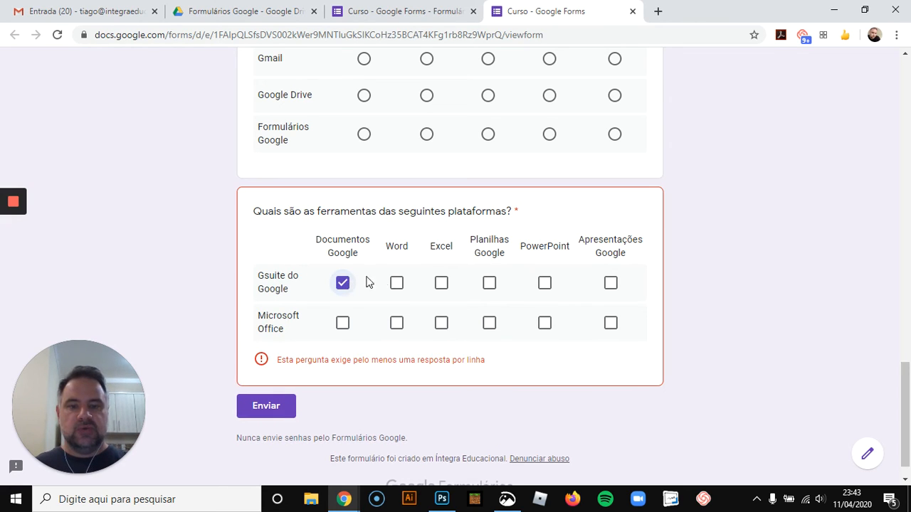
{"action": "left_click", "coordinate": [491, 284]}
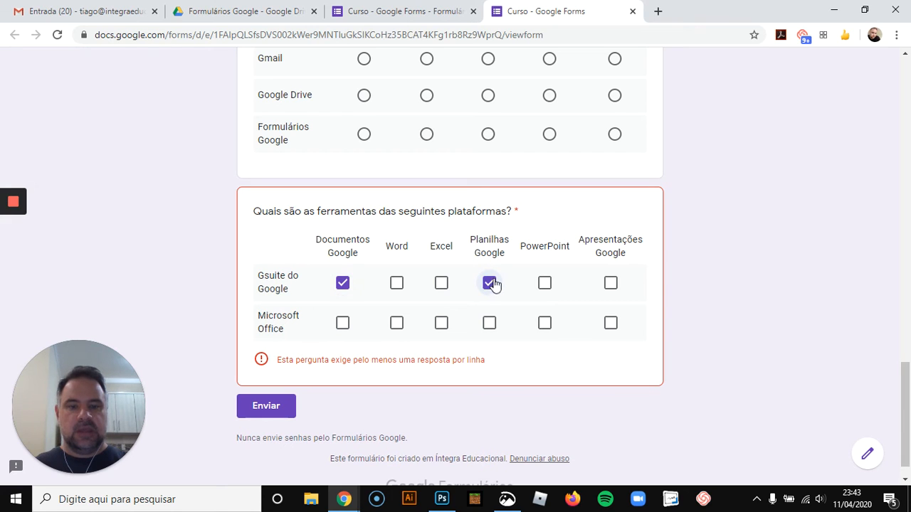
{"action": "left_click", "coordinate": [613, 287]}
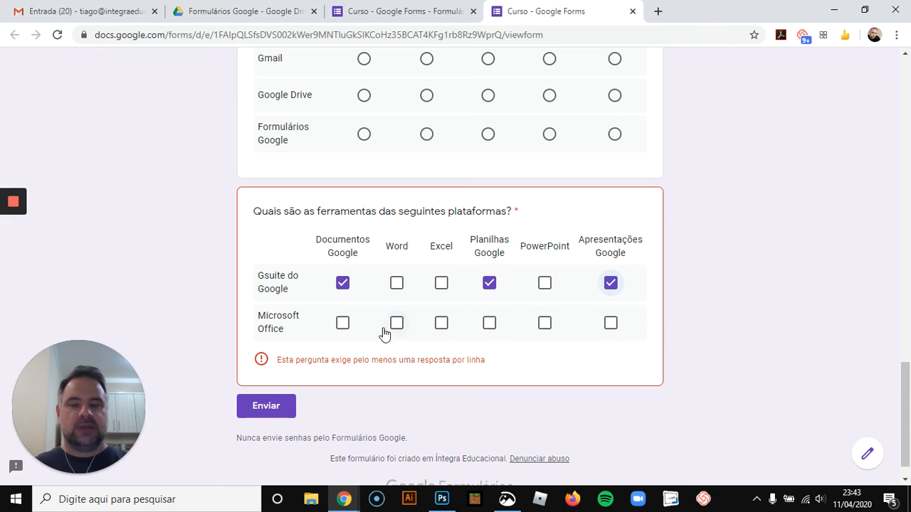
Tick Word, Excel and PowerPoint in the Microsoft Office row, then close the preview tab without saving
{"action": "left_click", "coordinate": [343, 325]}
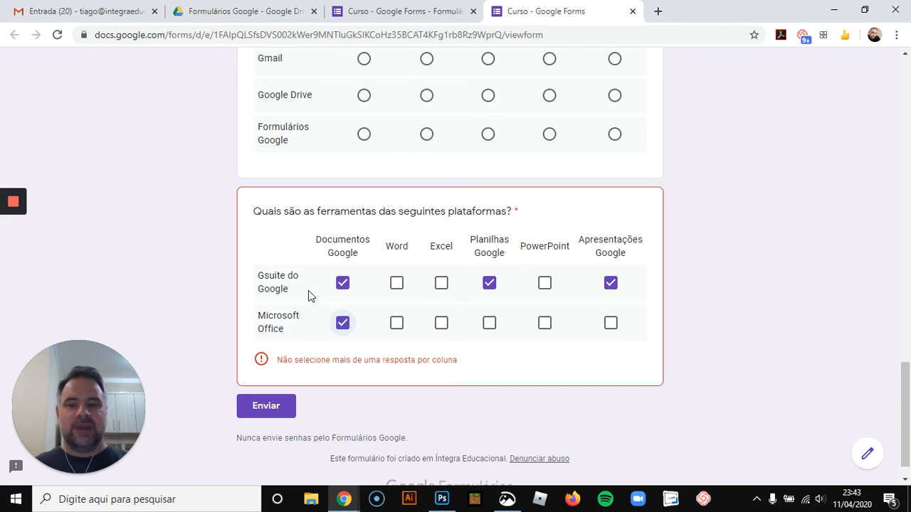
{"action": "left_click", "coordinate": [343, 323]}
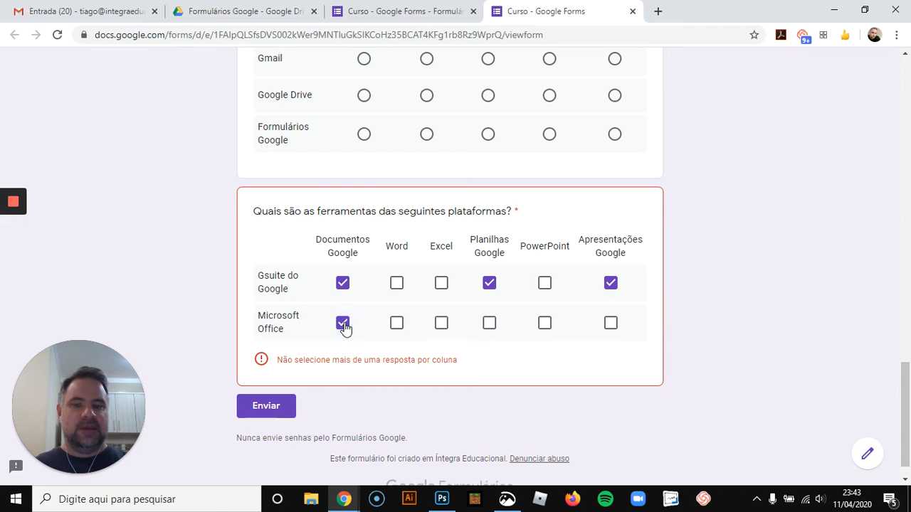
{"action": "left_click", "coordinate": [397, 324]}
{"action": "left_click", "coordinate": [445, 326]}
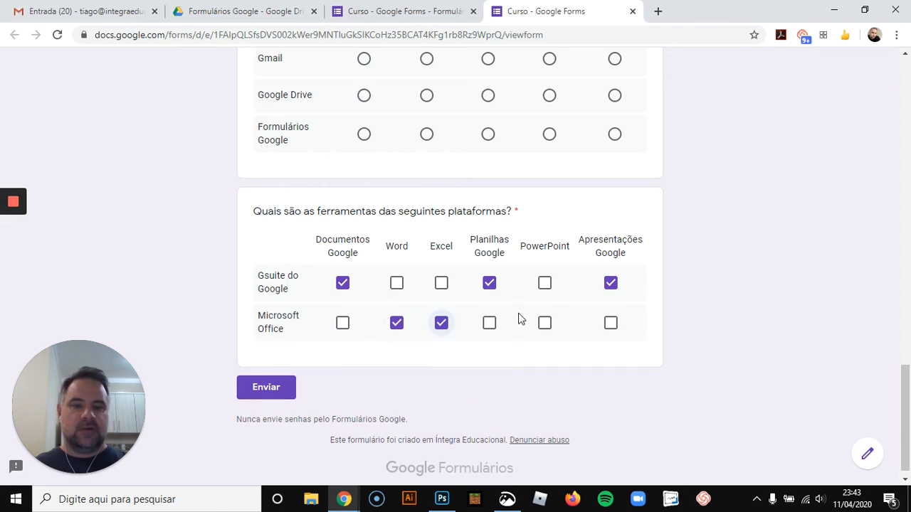
{"action": "left_click", "coordinate": [545, 323]}
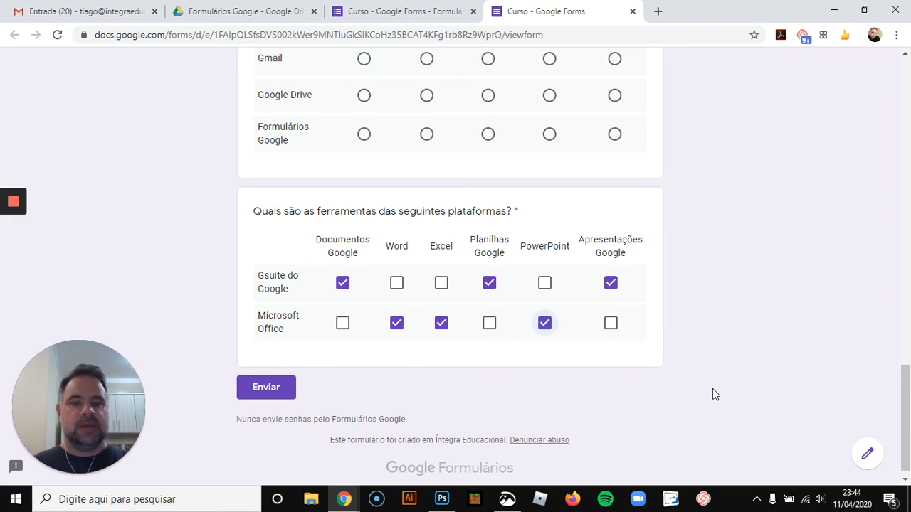
{"action": "left_click", "coordinate": [633, 12]}
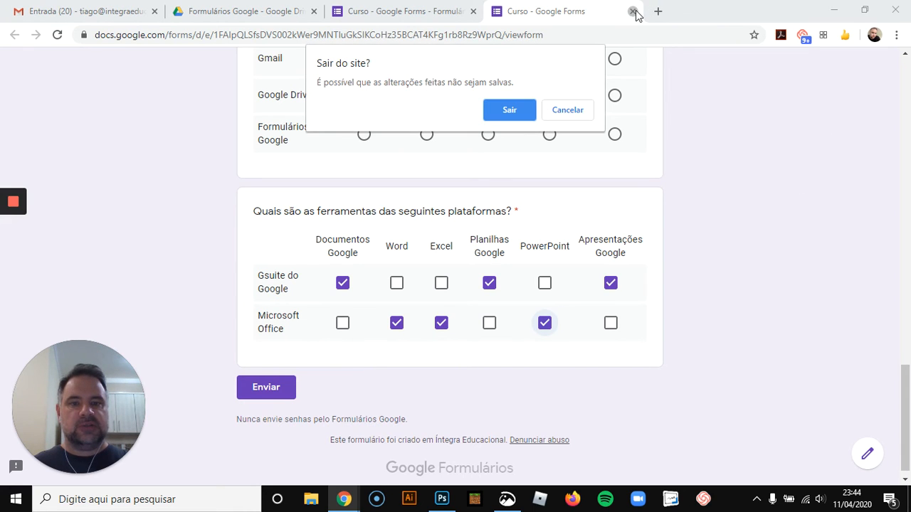
{"action": "left_click", "coordinate": [518, 110]}
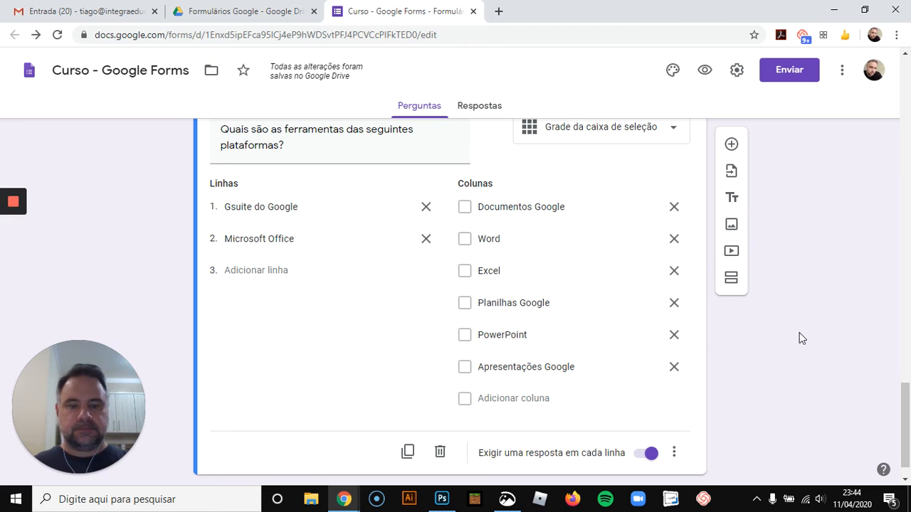
{"action": "scroll", "coordinate": [801, 336], "scroll_direction": "up", "scroll_amount": 1}
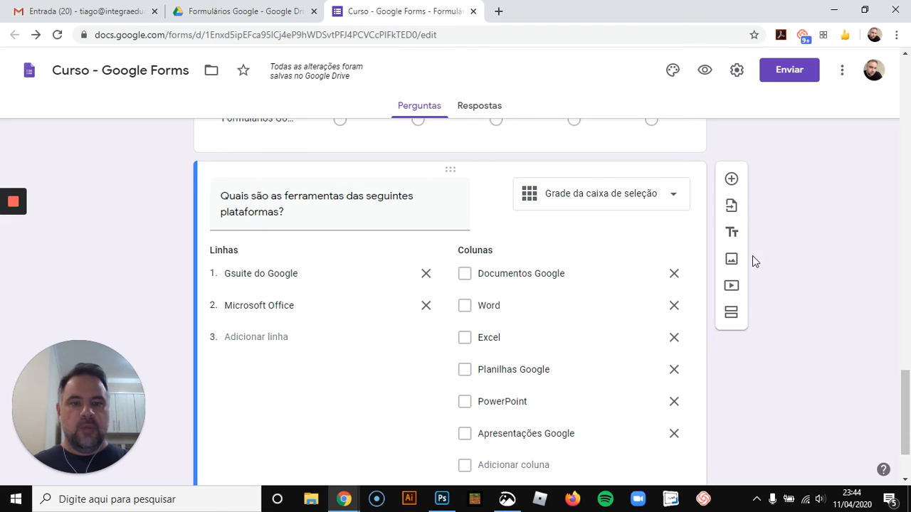
{"action": "left_click", "coordinate": [665, 194]}
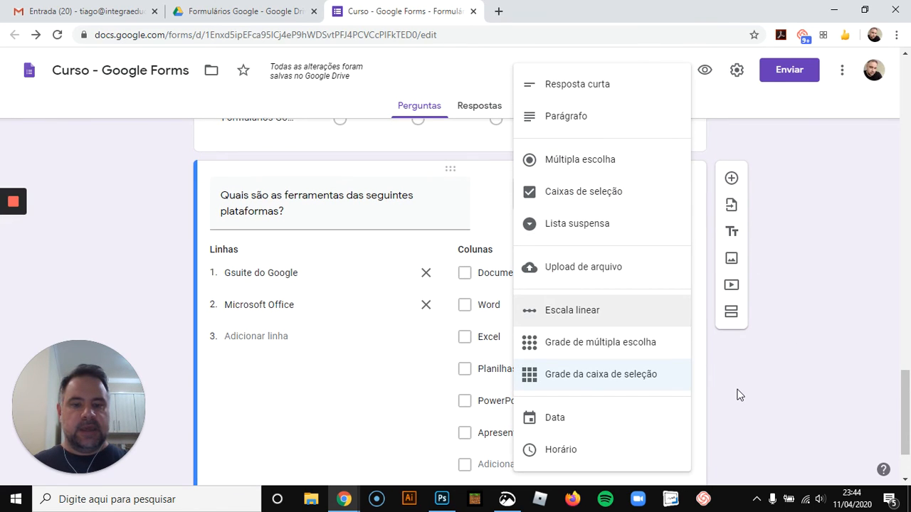
{"action": "scroll", "coordinate": [740, 394], "scroll_direction": "down", "scroll_amount": 1}
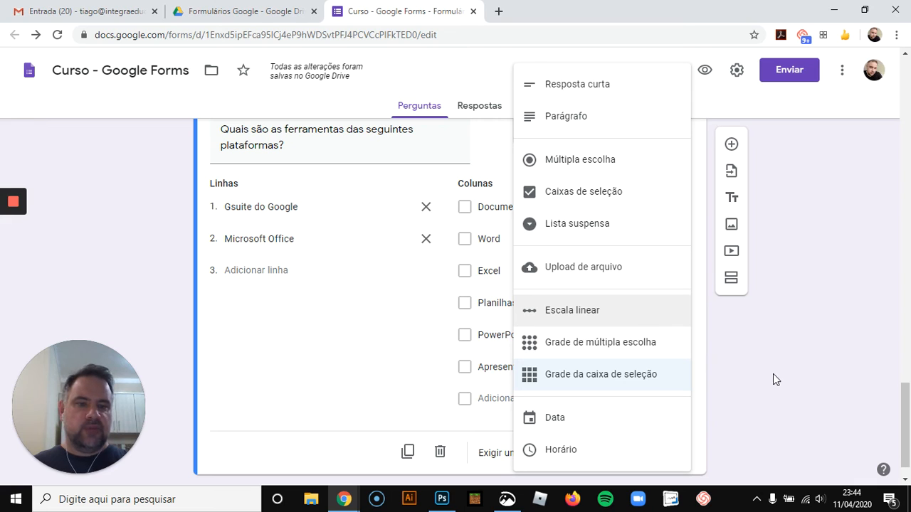
{"action": "left_click", "coordinate": [659, 418]}
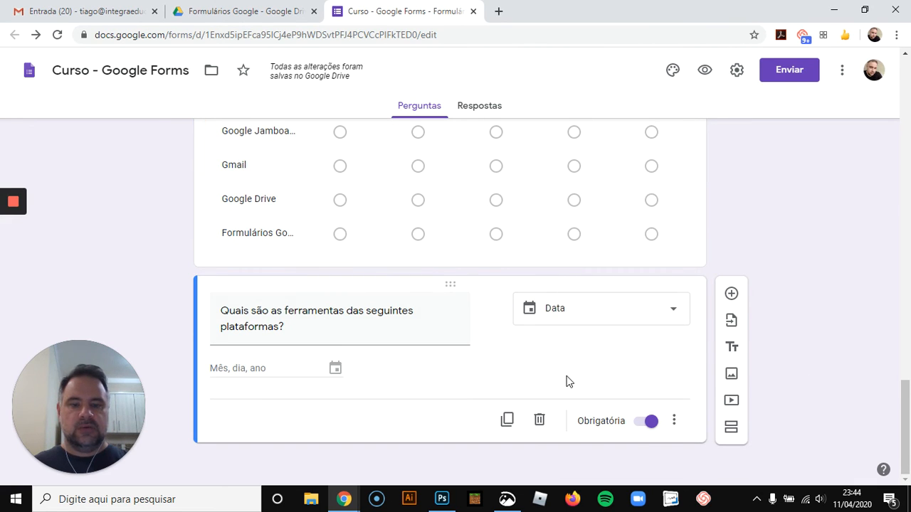
{"action": "scroll", "coordinate": [826, 289], "scroll_direction": "up", "scroll_amount": 2}
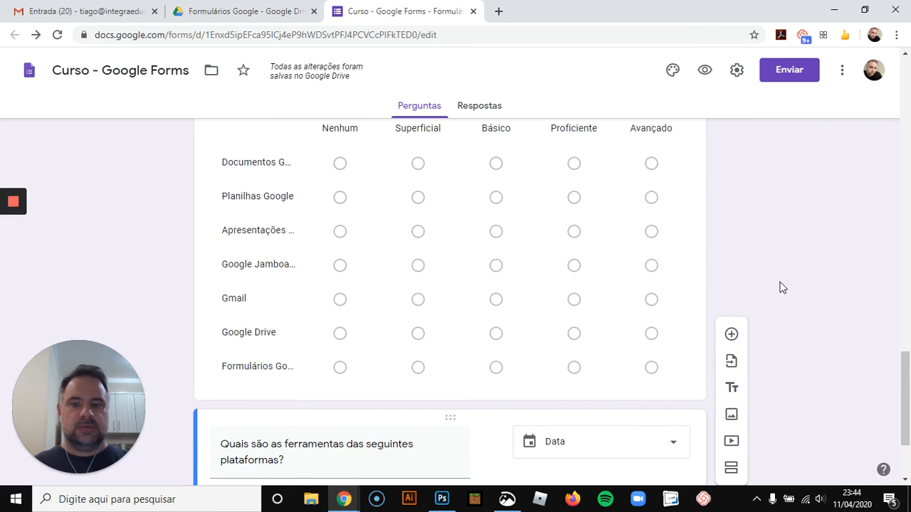
{"action": "scroll", "coordinate": [781, 287], "scroll_direction": "down", "scroll_amount": 2}
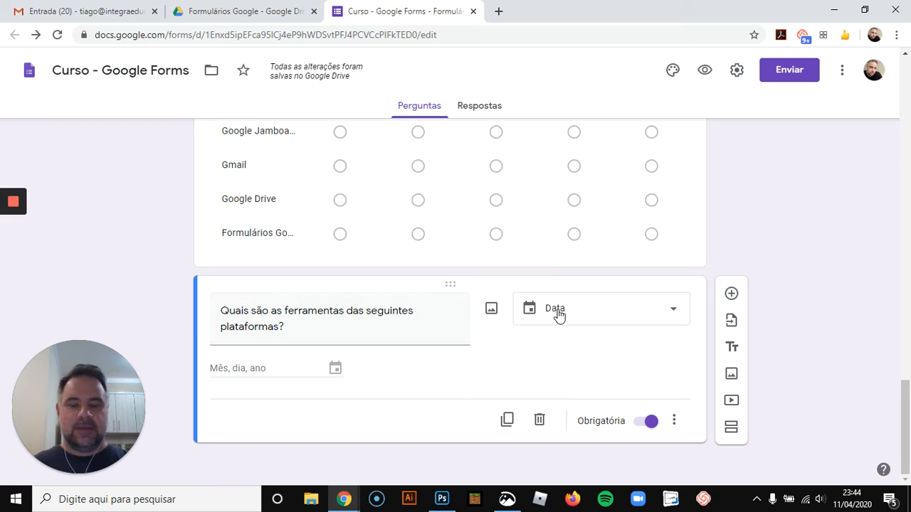
{"action": "key", "text": "ctrl+z"}
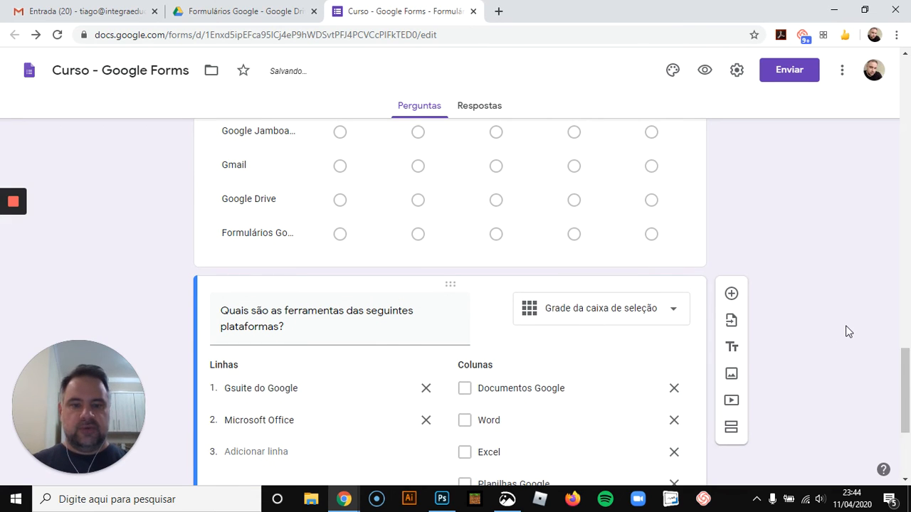
Add a Data-type question titled "Data de Nascimento" below the checkbox grid
{"action": "scroll", "coordinate": [847, 332], "scroll_direction": "down", "scroll_amount": 3}
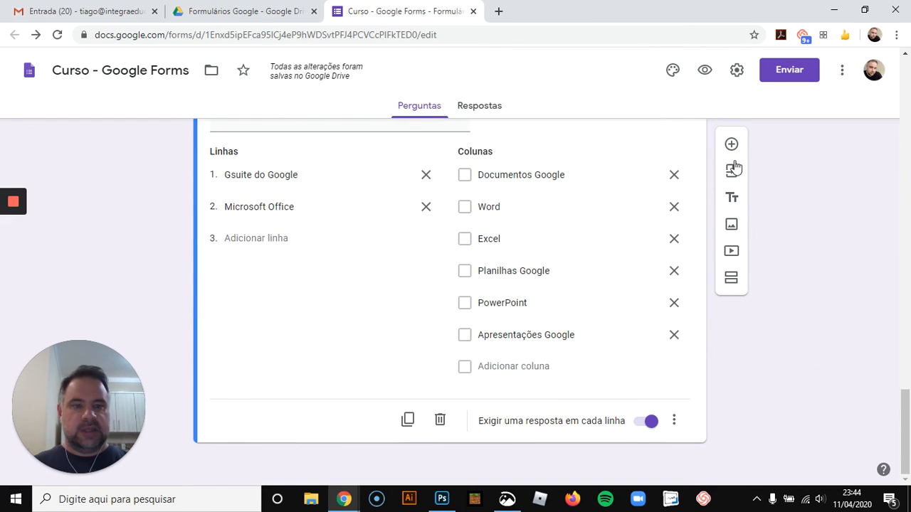
{"action": "left_click", "coordinate": [731, 145]}
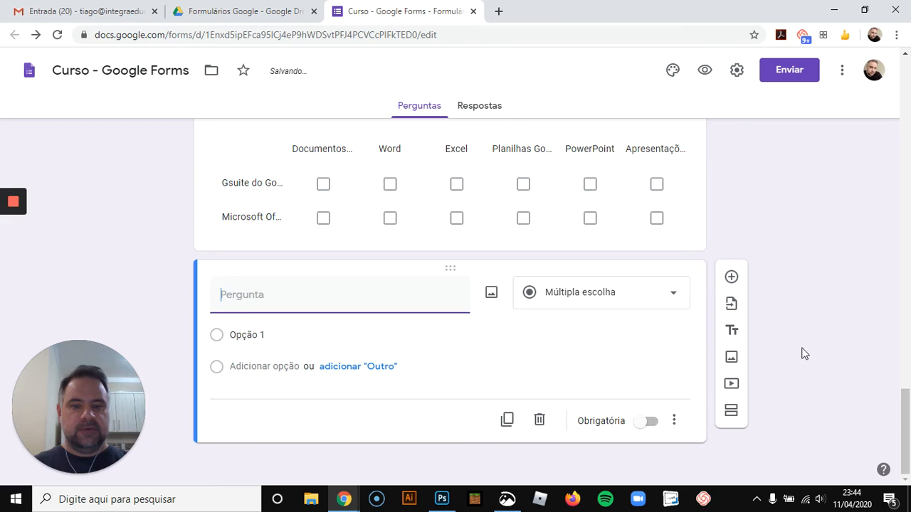
{"action": "left_click", "coordinate": [667, 304]}
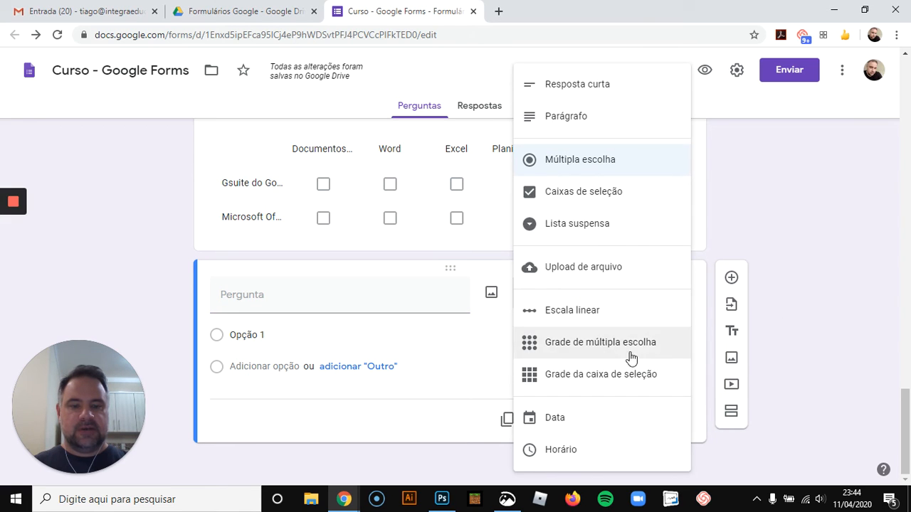
{"action": "left_click", "coordinate": [590, 426]}
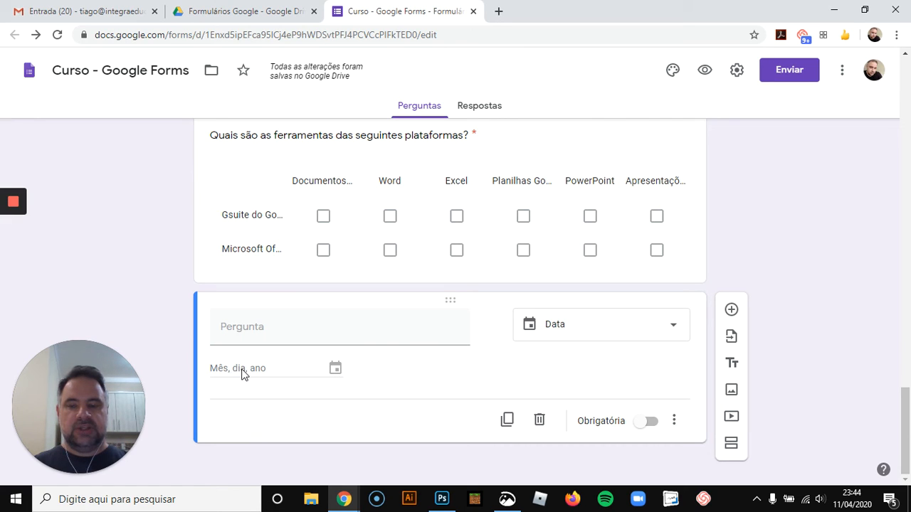
{"action": "left_click", "coordinate": [296, 330]}
{"action": "type", "text": "D"}
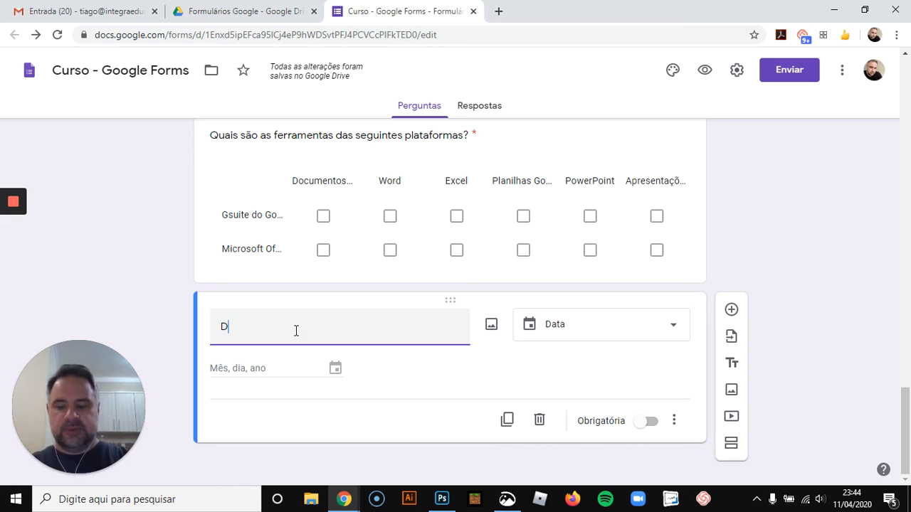
{"action": "type", "text": "ata de Nascimento"}
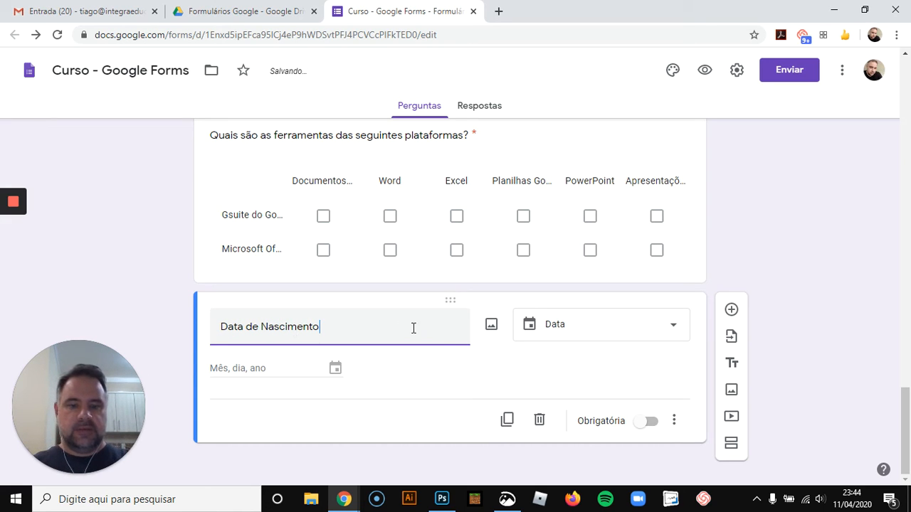
Inspect the date question's additional display options without changing them
{"action": "left_click", "coordinate": [477, 382]}
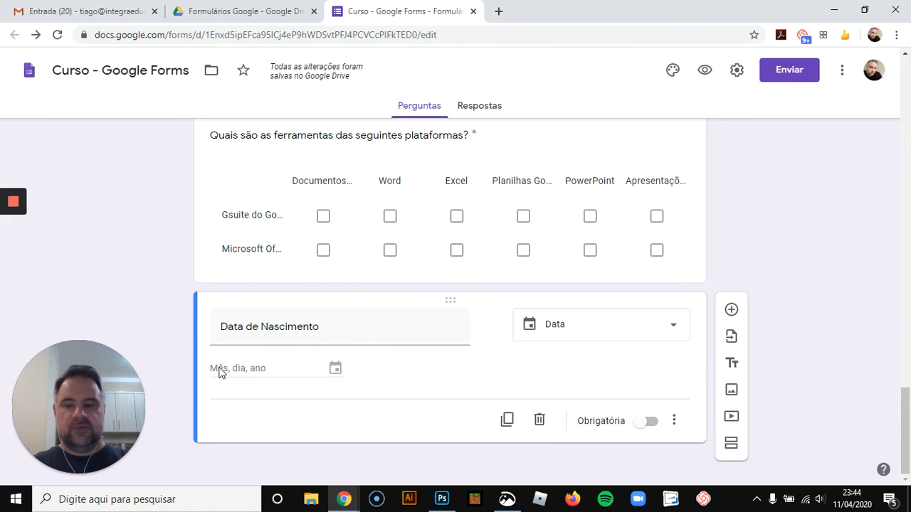
{"action": "left_click_drag", "start_coordinate": [219, 371], "coordinate": [231, 371]}
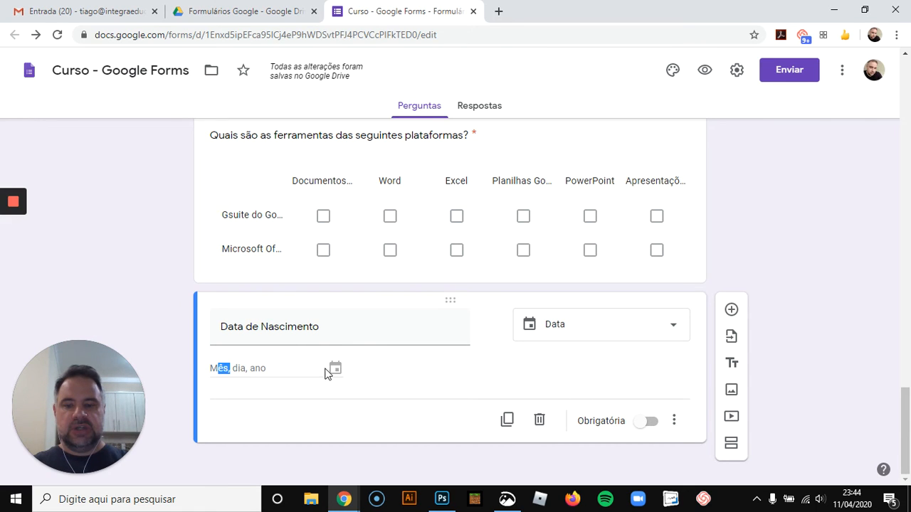
{"action": "left_click", "coordinate": [673, 337]}
{"action": "left_click", "coordinate": [839, 310]}
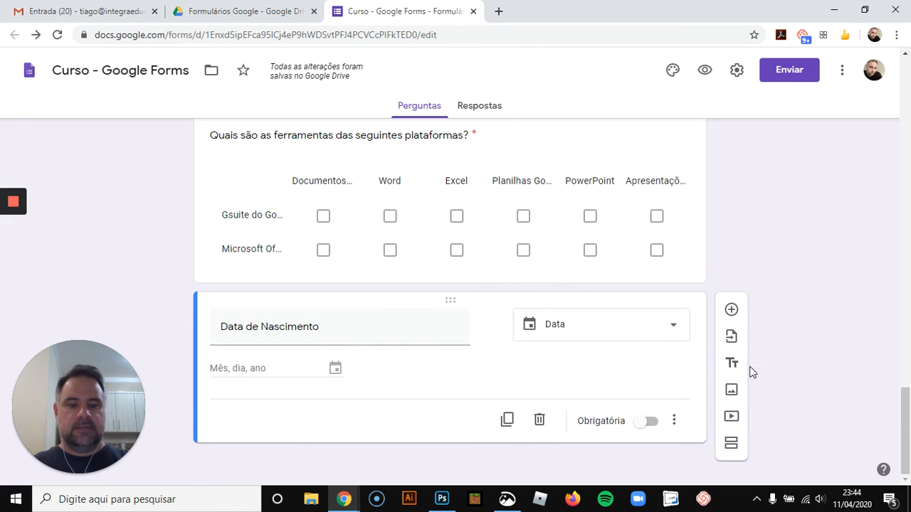
{"action": "left_click", "coordinate": [673, 420]}
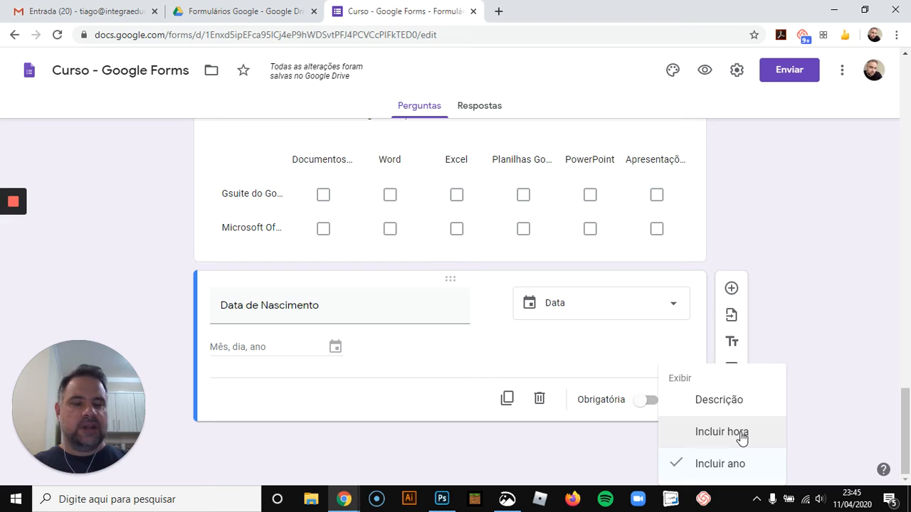
{"action": "left_click", "coordinate": [353, 396]}
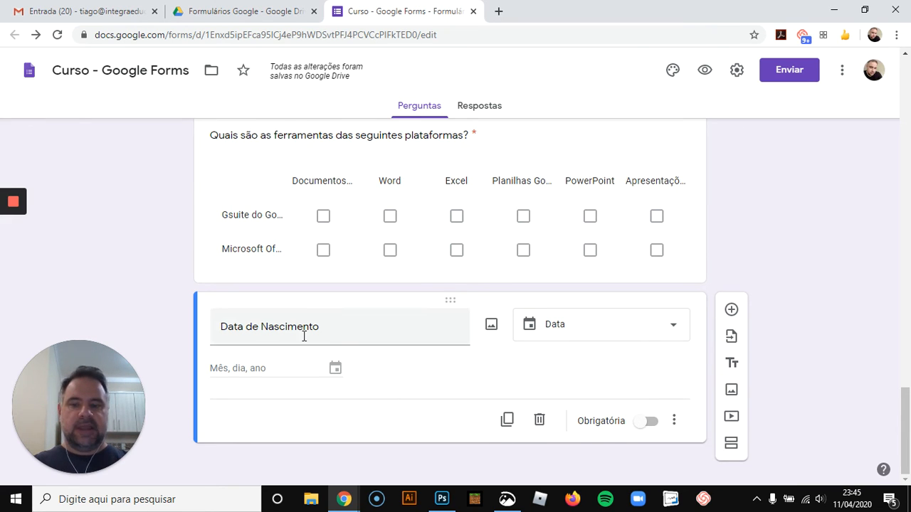
Add a Horário-type question titled "Qual o melhor horário para marcarmos uma reunião?" below the date question
{"action": "left_click", "coordinate": [731, 311]}
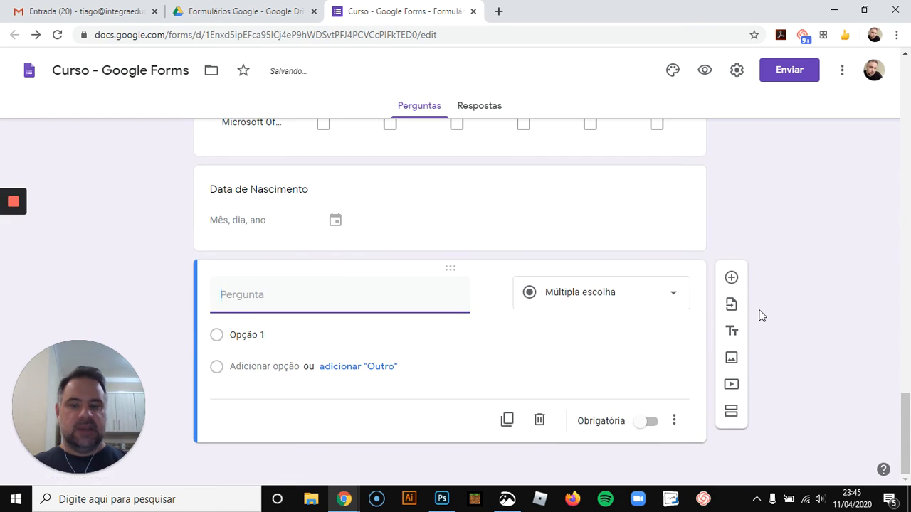
{"action": "left_click", "coordinate": [666, 297]}
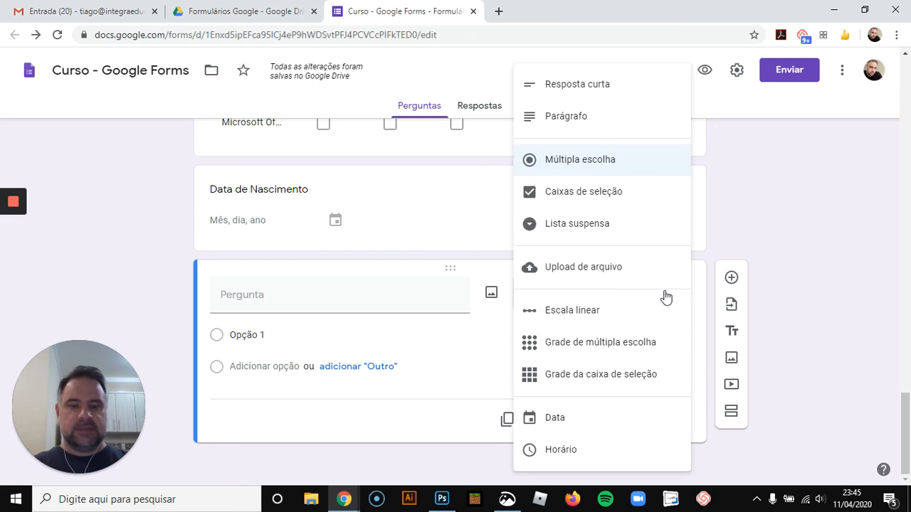
{"action": "left_click", "coordinate": [589, 451]}
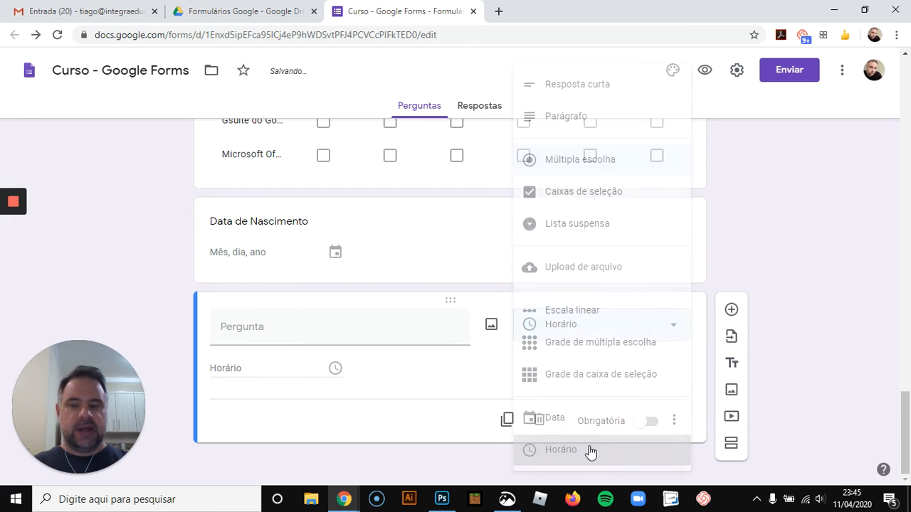
{"action": "left_click", "coordinate": [251, 334]}
{"action": "type", "text": "Qual o mle"}
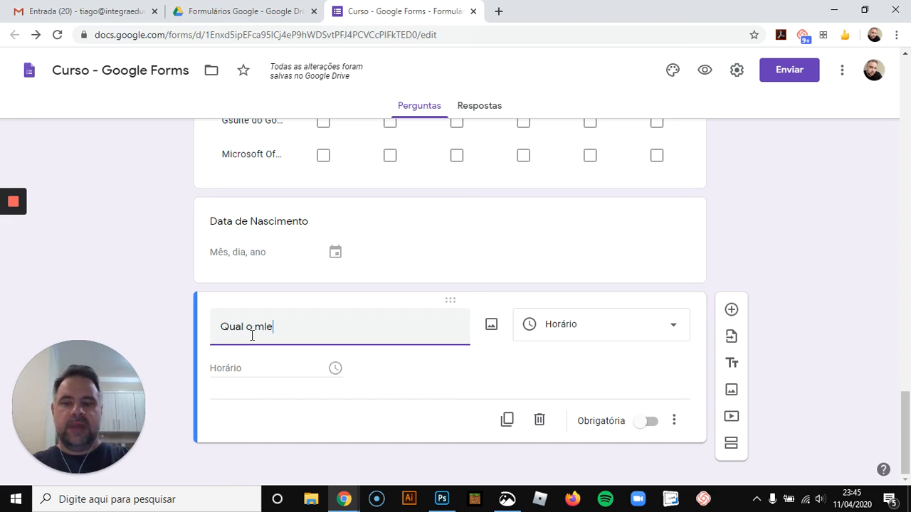
{"action": "key", "text": "BackSpace"}
{"action": "type", "text": "lho"}
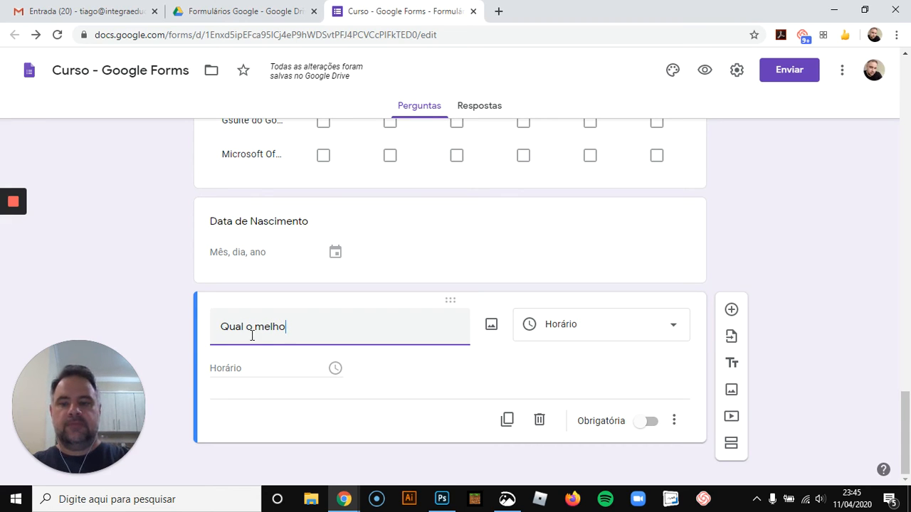
{"action": "type", "text": "r hor"}
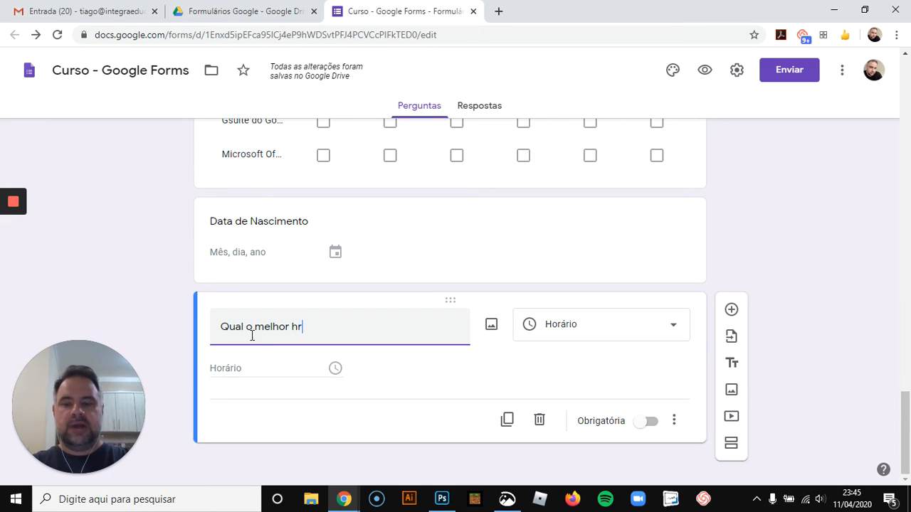
{"action": "key", "text": "BackSpace"}
{"action": "type", "text": "orário para "}
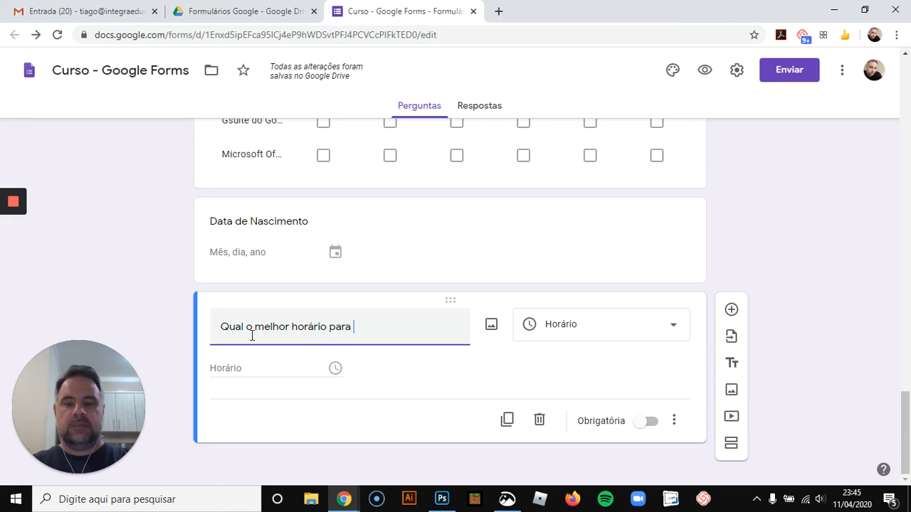
{"action": "type", "text": "marcarmos uma re"}
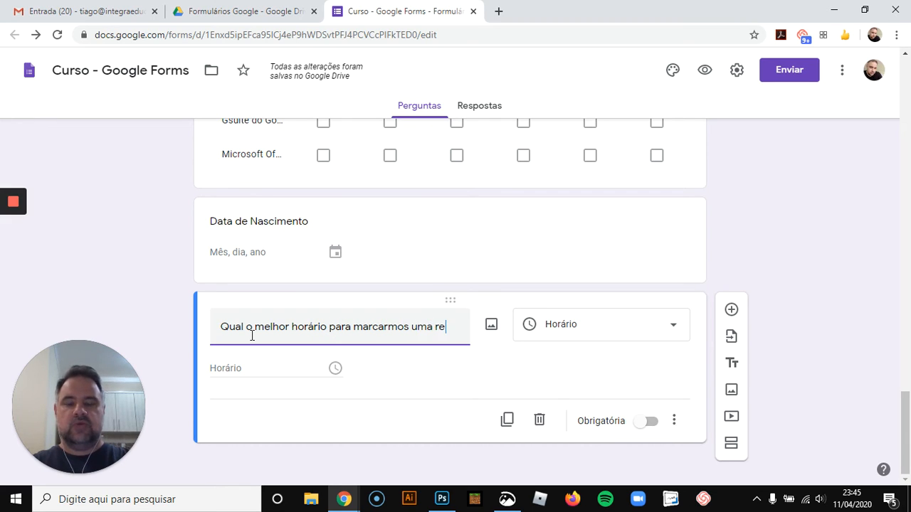
{"action": "type", "text": "união?"}
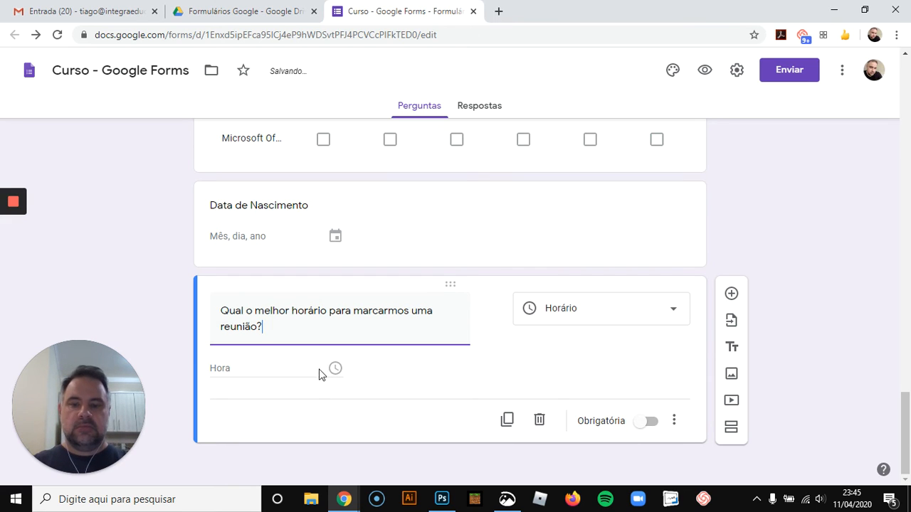
Switch the time question's answer type to Duração, then back to Horário
{"action": "left_click", "coordinate": [676, 421]}
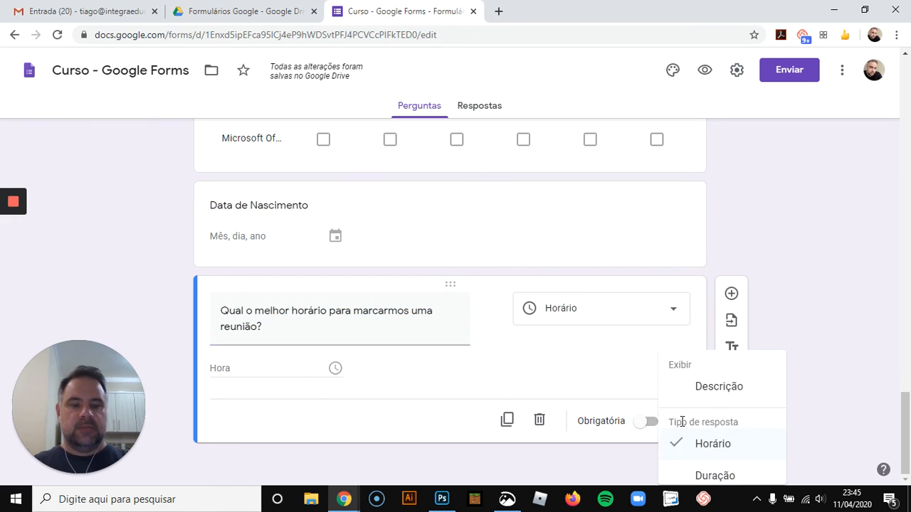
{"action": "left_click", "coordinate": [728, 470]}
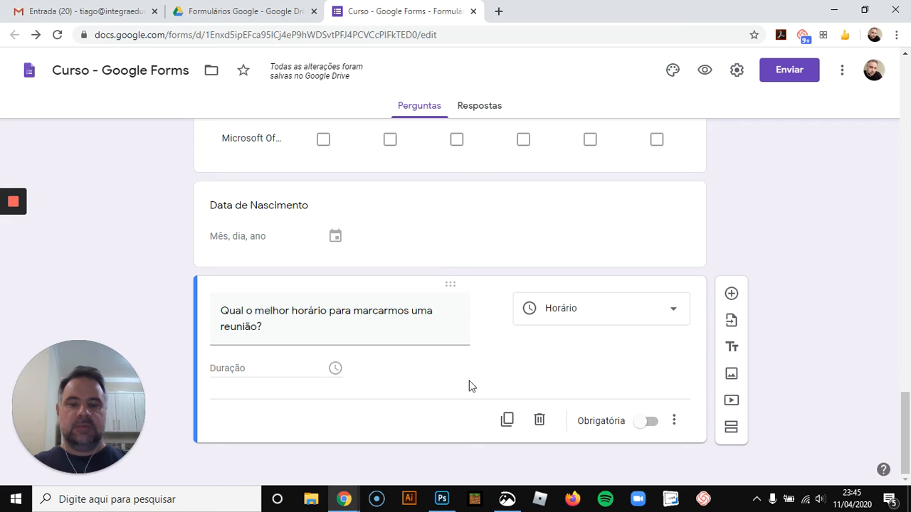
{"action": "left_click", "coordinate": [675, 422]}
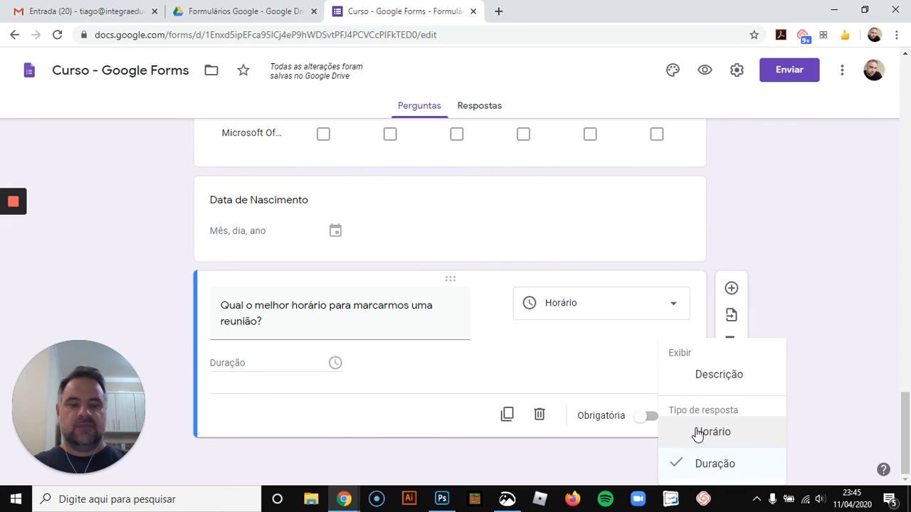
{"action": "left_click", "coordinate": [696, 432]}
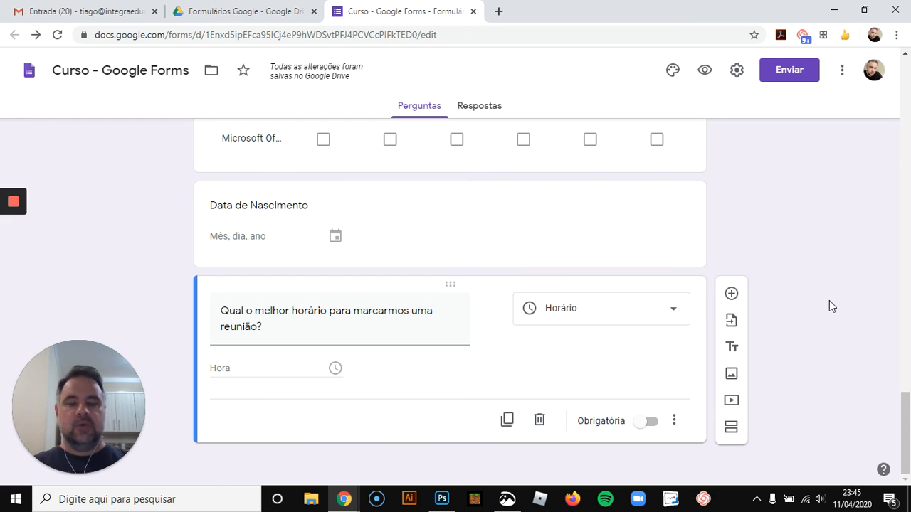
Add a file-upload question, accept the Drive upload notice, and title it "Anexe o seu currículo"
{"action": "left_click", "coordinate": [732, 295]}
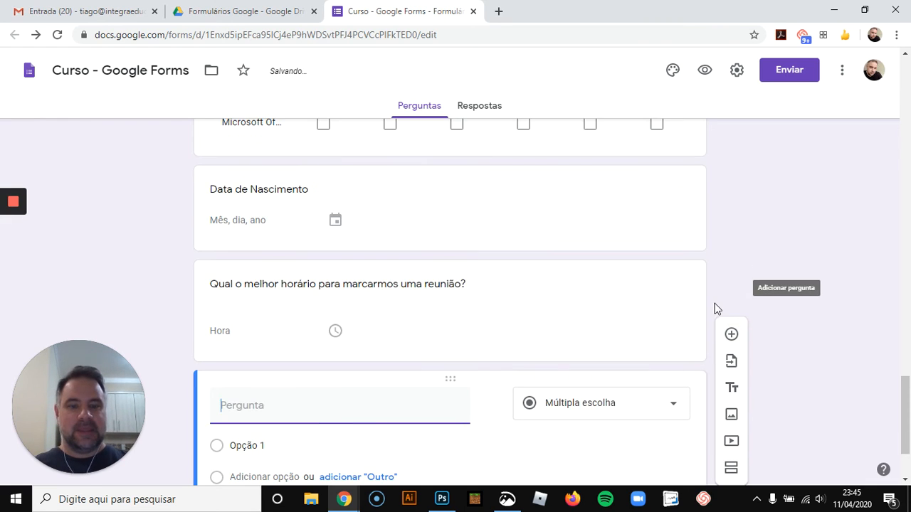
{"action": "left_click", "coordinate": [666, 352]}
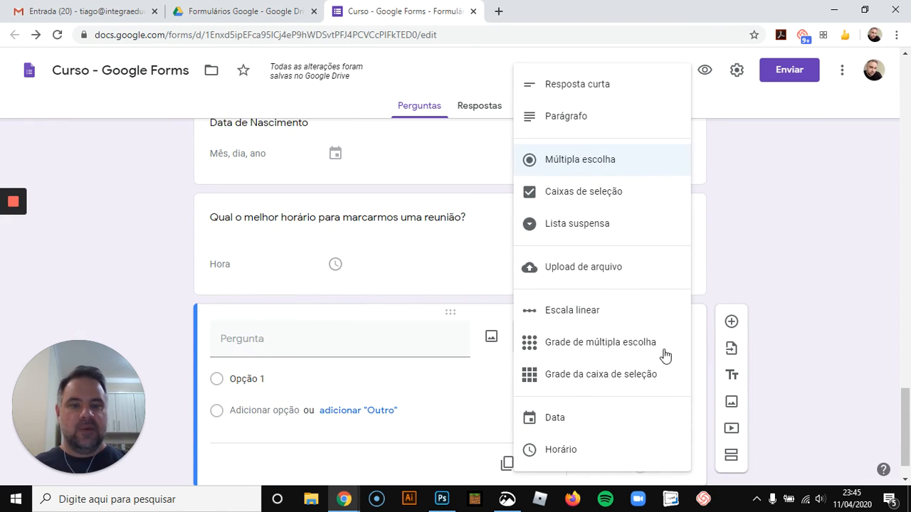
{"action": "left_click", "coordinate": [619, 267]}
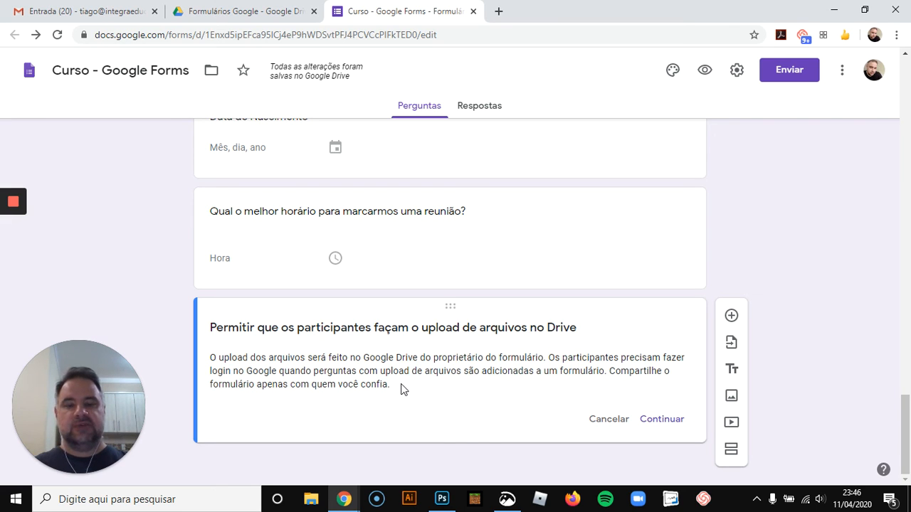
{"action": "left_click", "coordinate": [661, 422]}
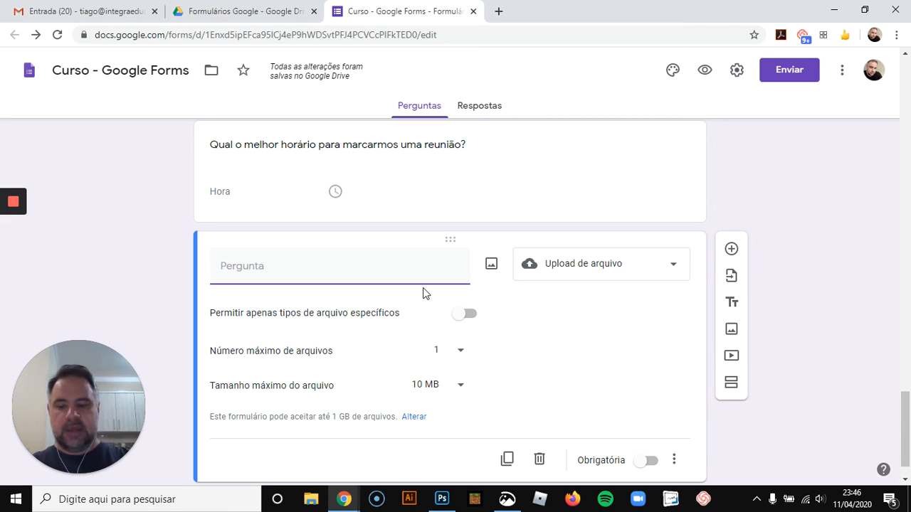
{"action": "type", "text": "Envie o"}
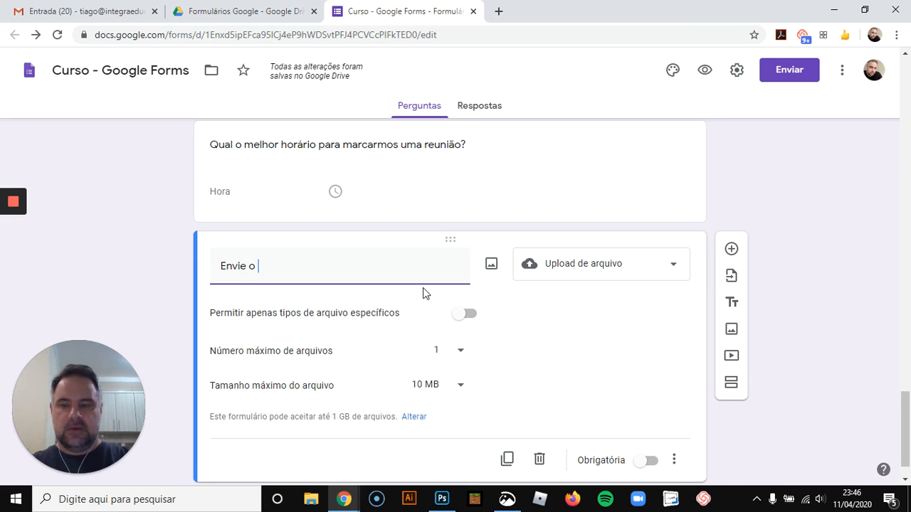
{"action": "key", "text": "BackSpace"}
{"action": "key", "text": "BackSpace"}
{"action": "key", "text": "BackSpace"}
{"action": "key", "text": "BackSpace"}
{"action": "key", "text": "BackSpace"}
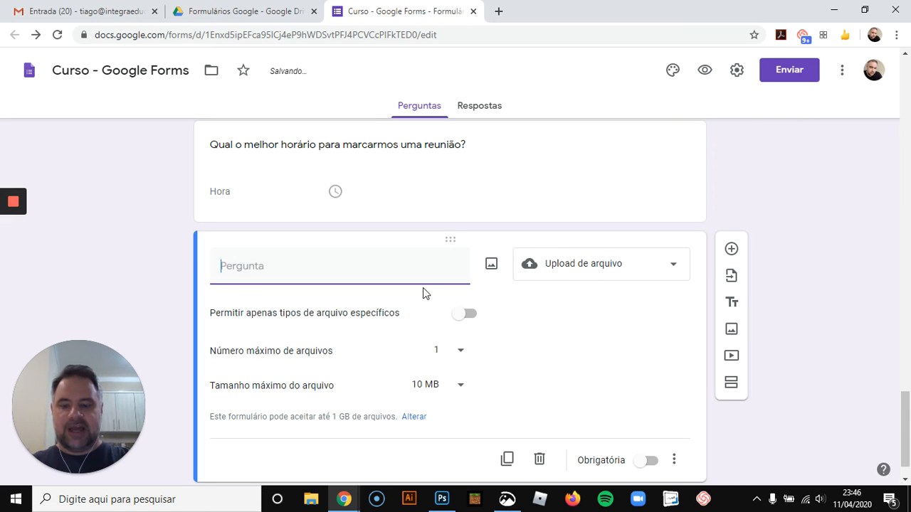
{"action": "type", "text": "Anexe o s"}
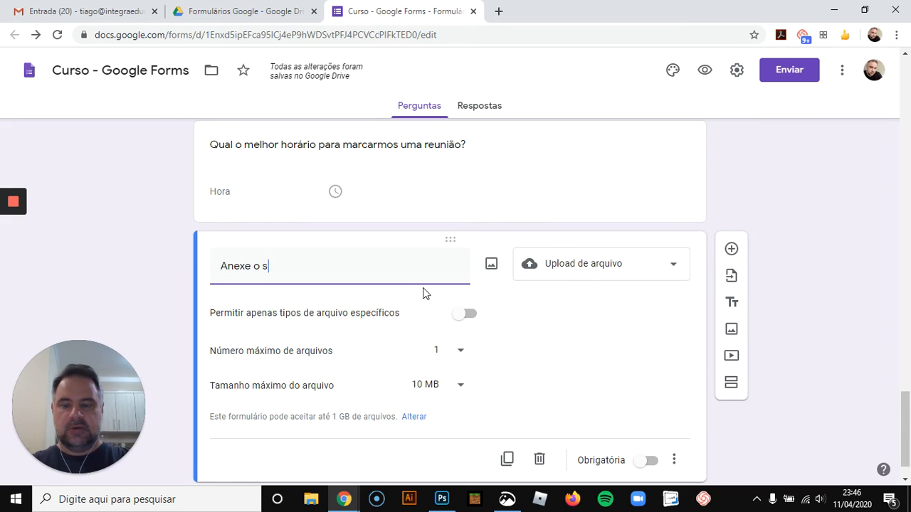
{"action": "type", "text": "eu cúrr"}
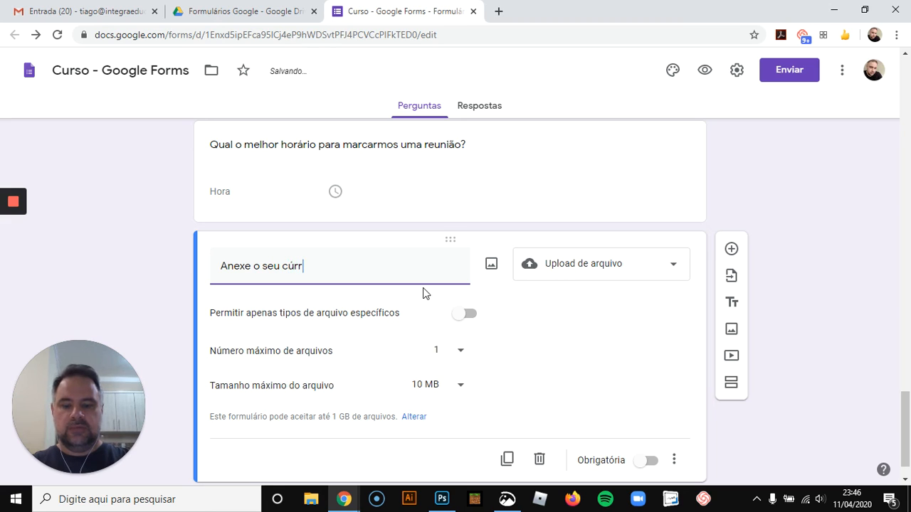
{"action": "type", "text": "iculo"}
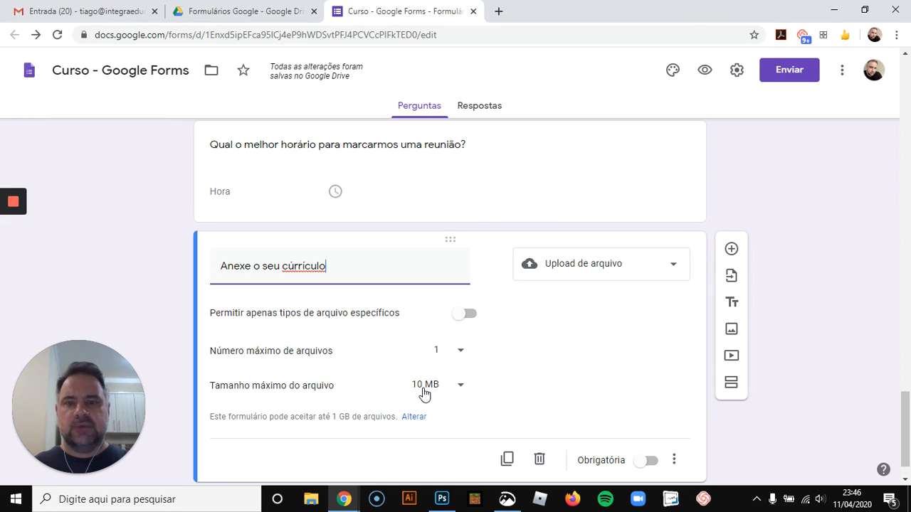
Restrict the upload question to specific file types, allowing only Documento and PDF
{"action": "left_click", "coordinate": [463, 391]}
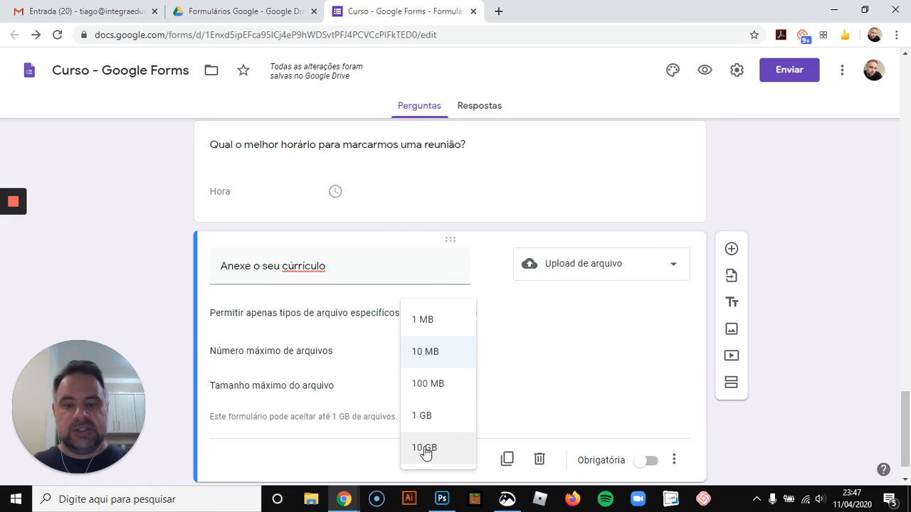
{"action": "left_click", "coordinate": [508, 403]}
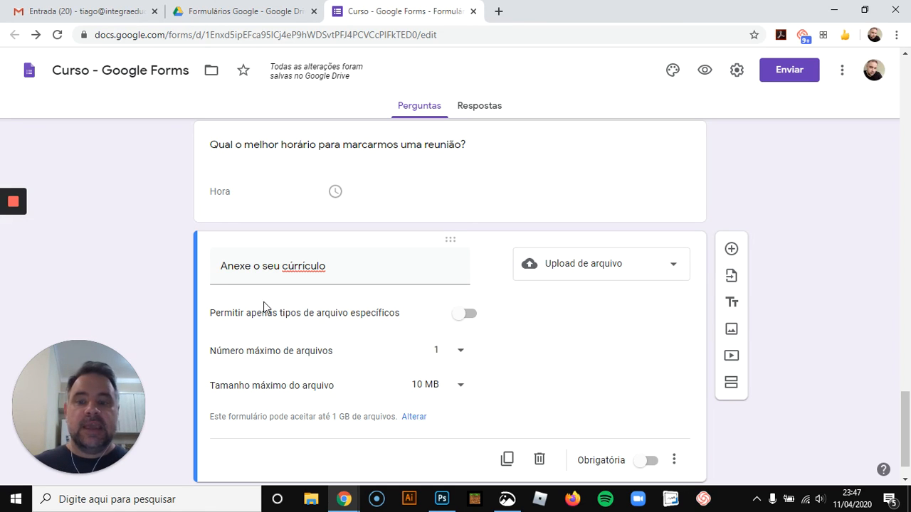
{"action": "left_click", "coordinate": [463, 315]}
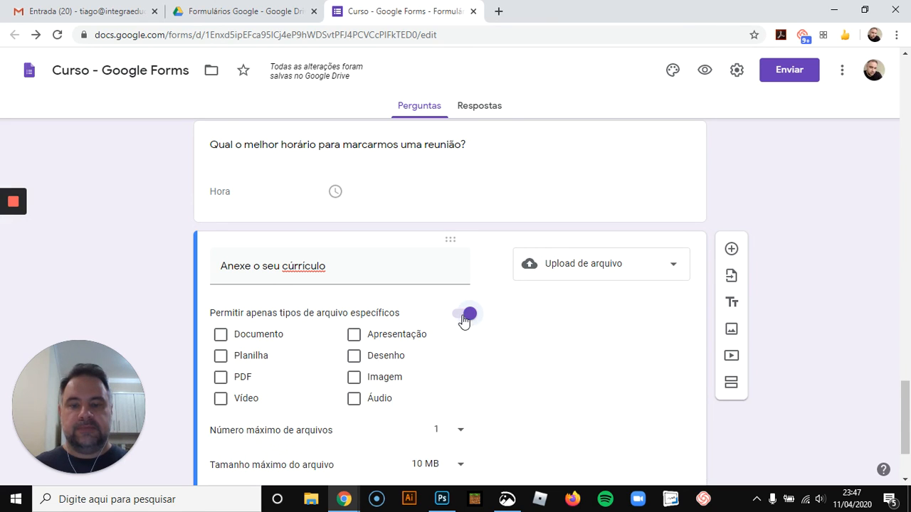
{"action": "scroll", "coordinate": [220, 263], "scroll_direction": "down", "scroll_amount": 1}
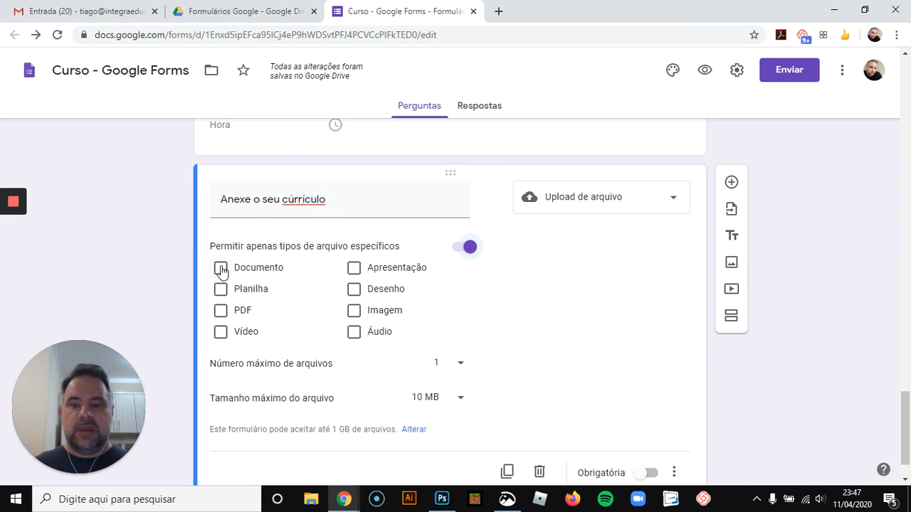
{"action": "left_click", "coordinate": [220, 267]}
{"action": "left_click", "coordinate": [220, 290]}
{"action": "left_click", "coordinate": [220, 310]}
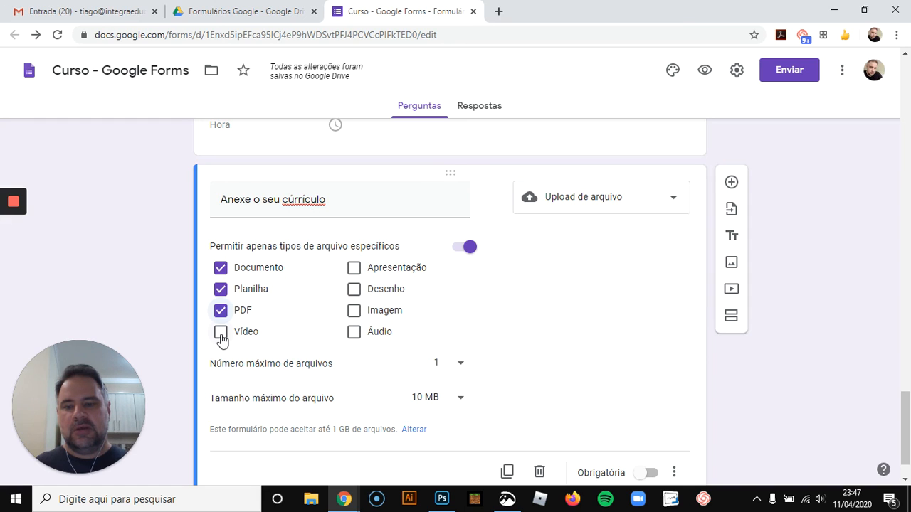
{"action": "left_click", "coordinate": [222, 289]}
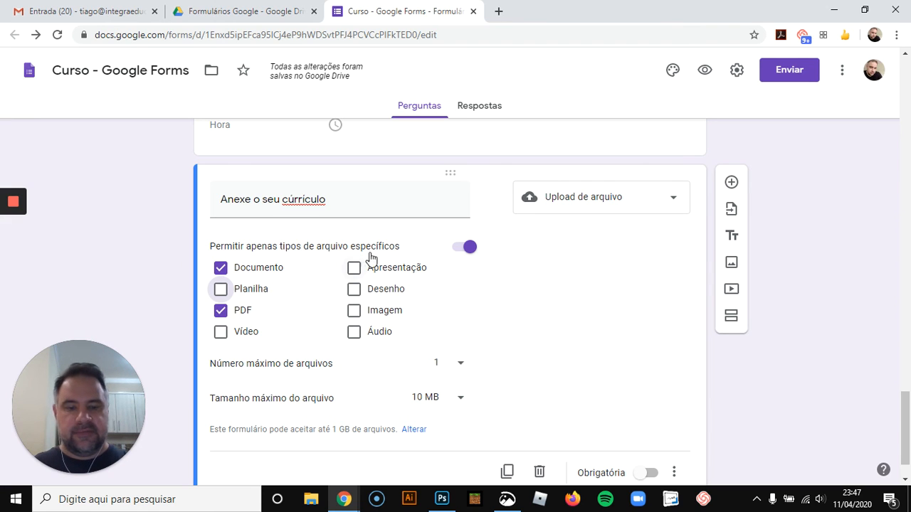
{"action": "left_click", "coordinate": [550, 283]}
Open the upload question's extra display options without choosing any
{"action": "scroll", "coordinate": [586, 316], "scroll_direction": "down", "scroll_amount": 1}
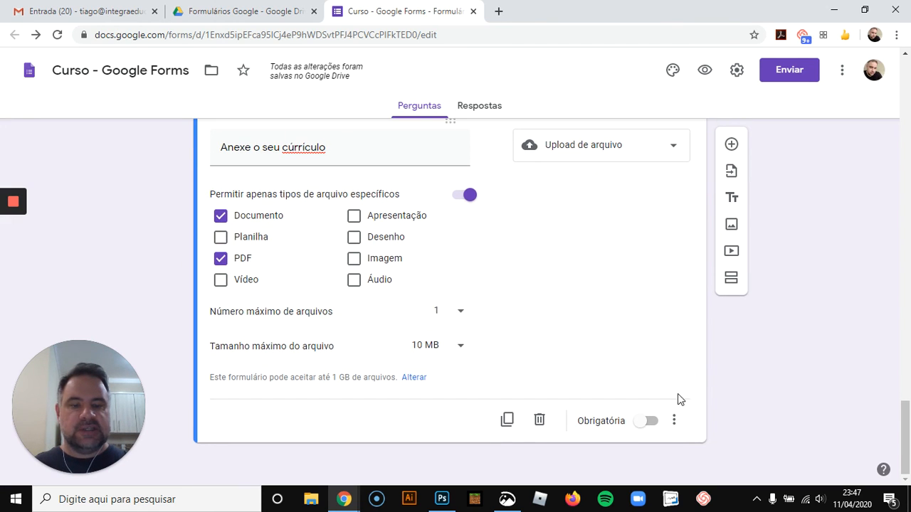
{"action": "left_click", "coordinate": [674, 424]}
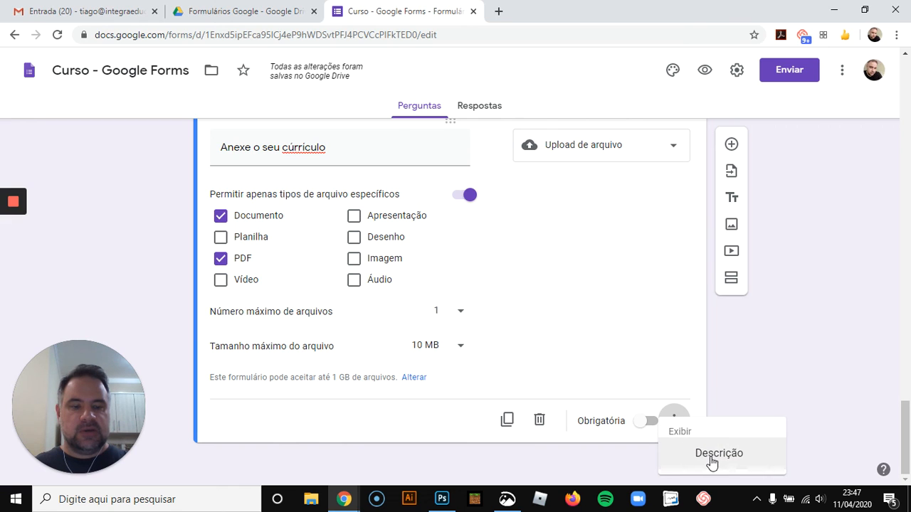
{"action": "left_click", "coordinate": [791, 396]}
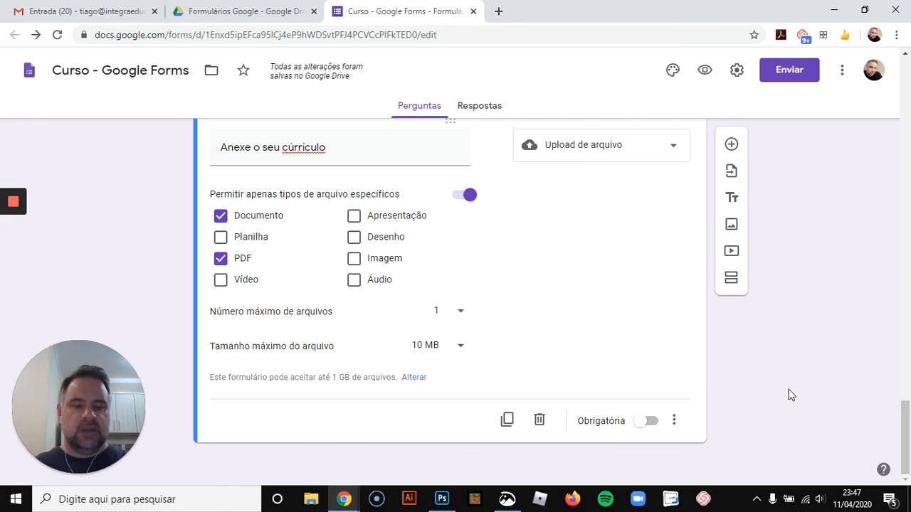
Open the form preview and browse its questions, opening the tool-choice dropdown to see its options
{"action": "scroll", "coordinate": [706, 354], "scroll_direction": "up", "scroll_amount": 1}
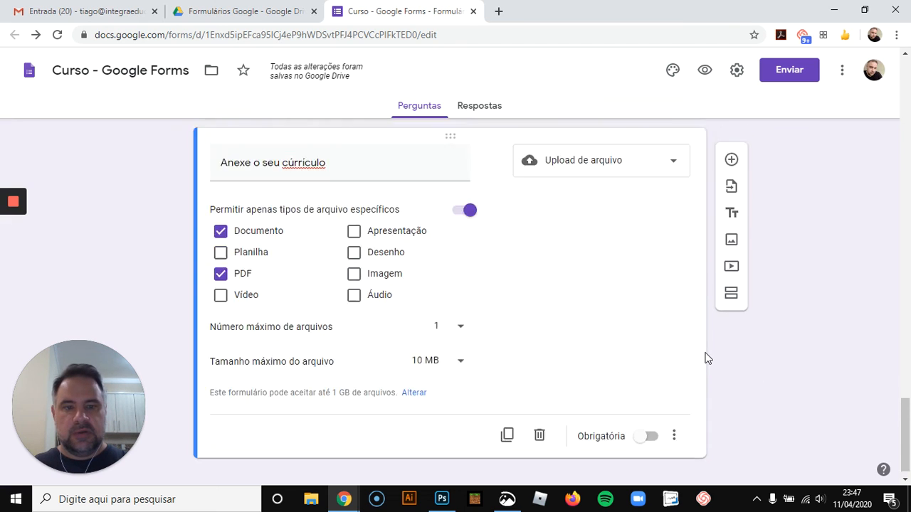
{"action": "scroll", "coordinate": [706, 358], "scroll_direction": "up", "scroll_amount": 2}
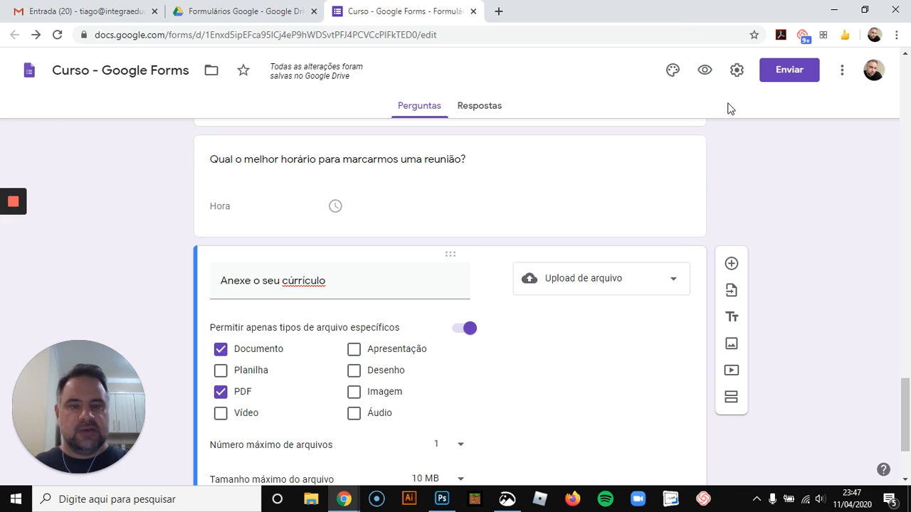
{"action": "left_click", "coordinate": [705, 74]}
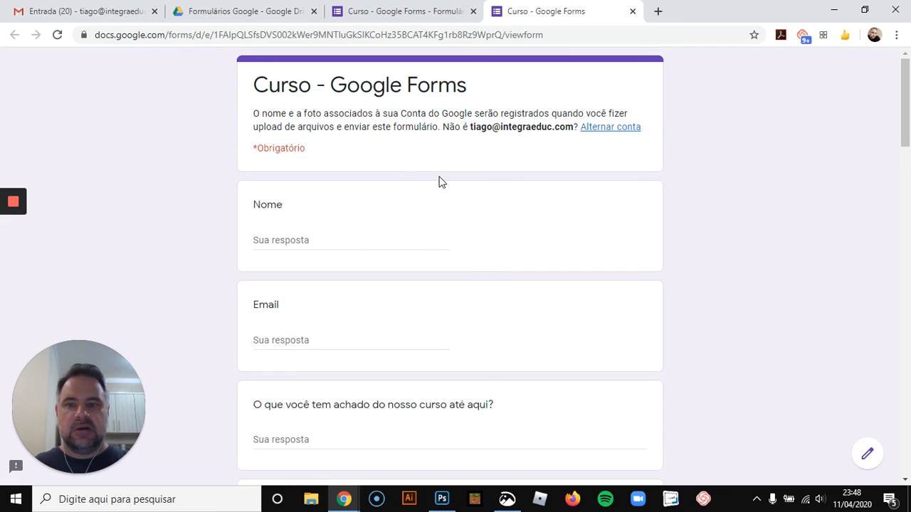
{"action": "scroll", "coordinate": [420, 206], "scroll_direction": "down", "scroll_amount": 4}
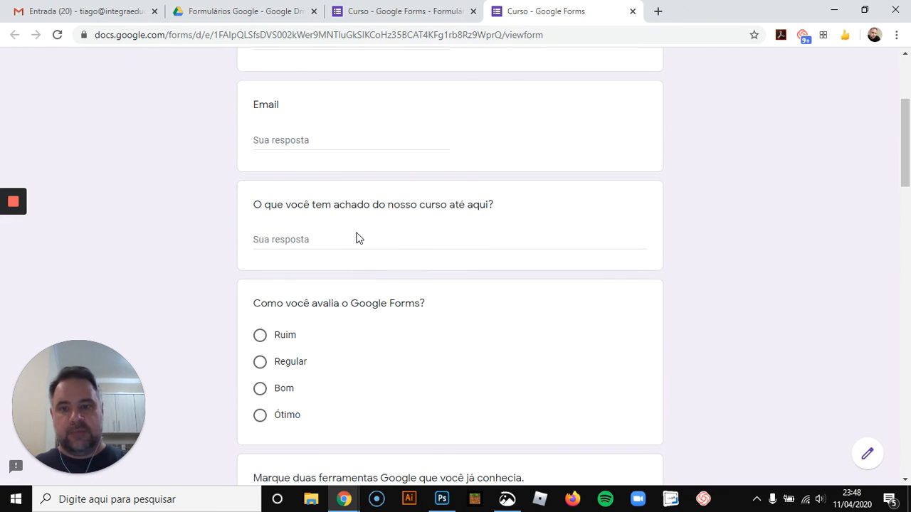
{"action": "scroll", "coordinate": [363, 235], "scroll_direction": "down", "scroll_amount": 2}
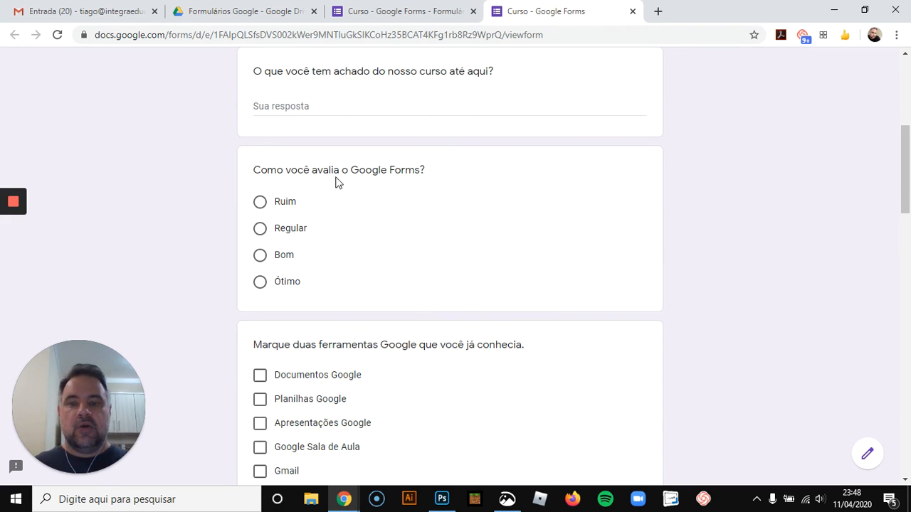
{"action": "scroll", "coordinate": [374, 209], "scroll_direction": "down", "scroll_amount": 2}
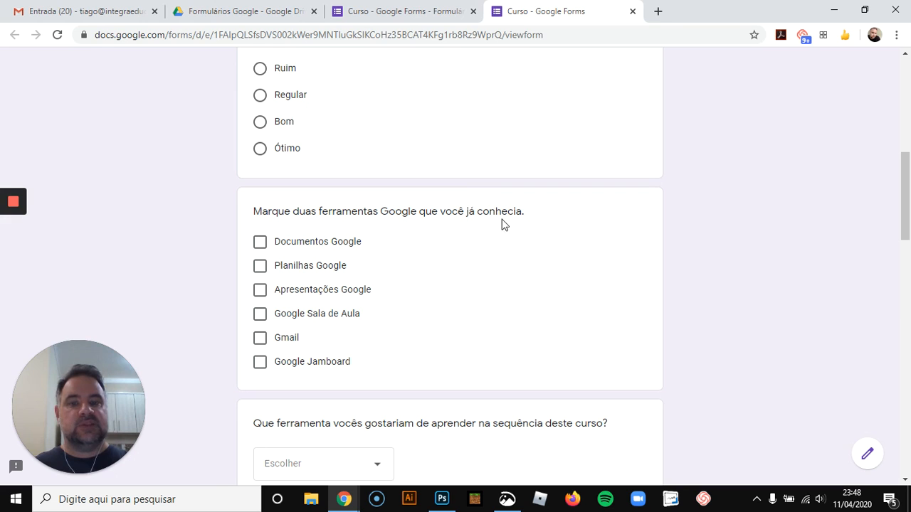
{"action": "scroll", "coordinate": [279, 283], "scroll_direction": "down", "scroll_amount": 4}
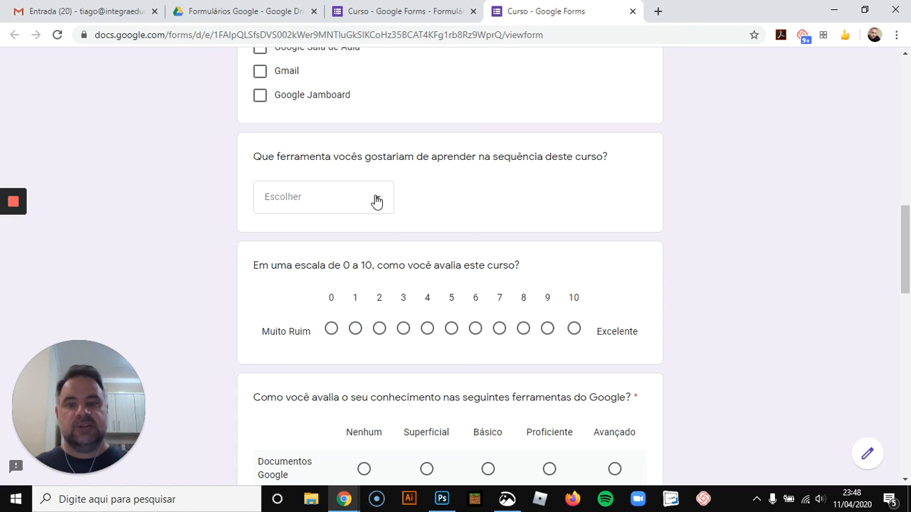
{"action": "left_click", "coordinate": [377, 201]}
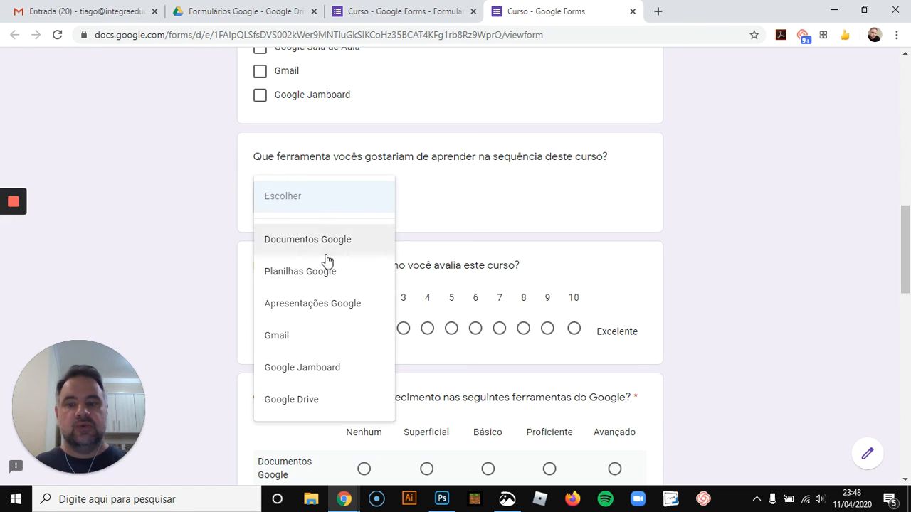
{"action": "left_click", "coordinate": [749, 230]}
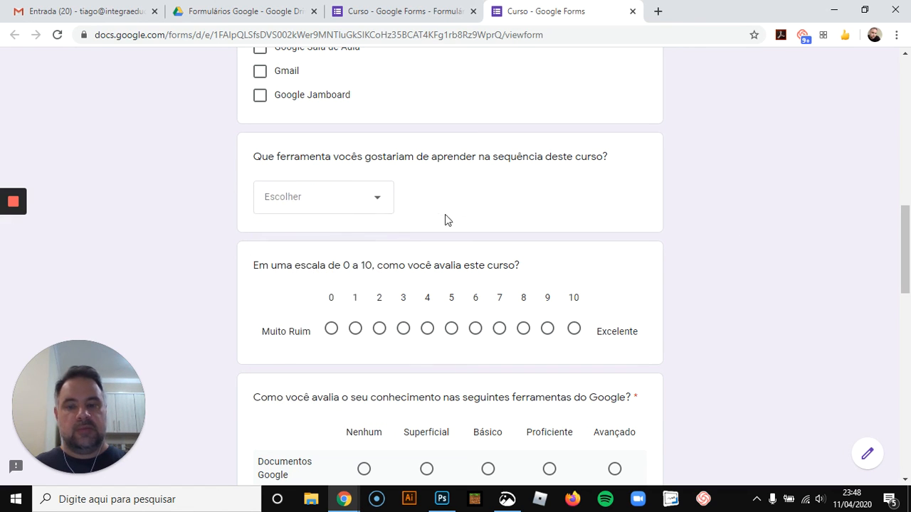
Try the birth-date picker, time field and file-upload dialog in the preview, then close the preview tab
{"action": "scroll", "coordinate": [695, 237], "scroll_direction": "down", "scroll_amount": 2}
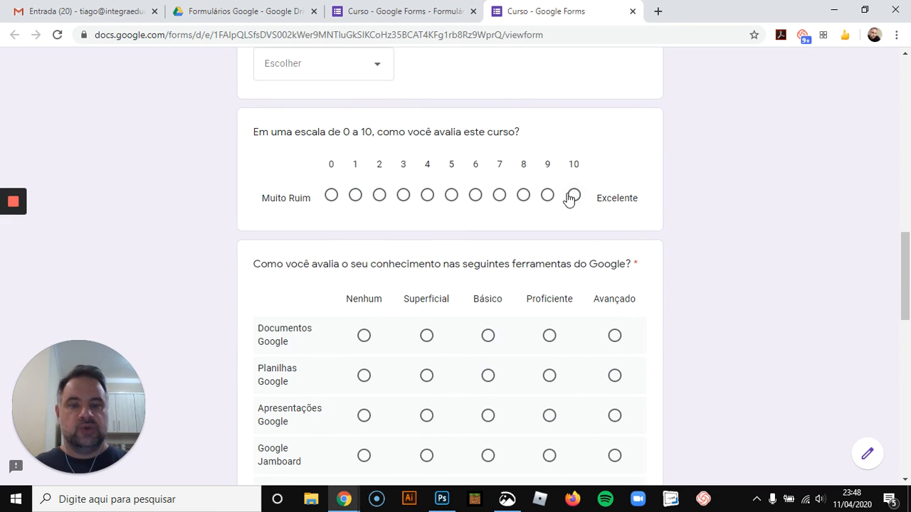
{"action": "scroll", "coordinate": [707, 223], "scroll_direction": "down", "scroll_amount": 2}
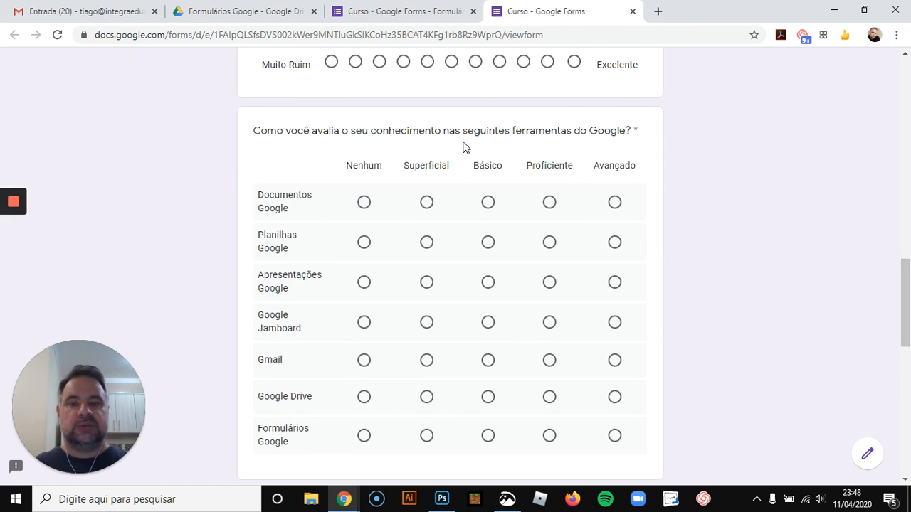
{"action": "scroll", "coordinate": [324, 267], "scroll_direction": "down", "scroll_amount": 2}
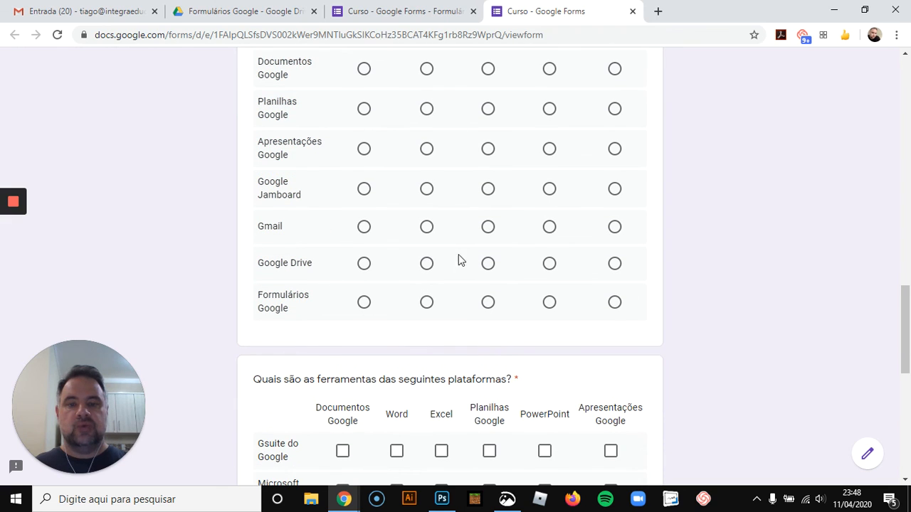
{"action": "scroll", "coordinate": [445, 167], "scroll_direction": "up", "scroll_amount": 1}
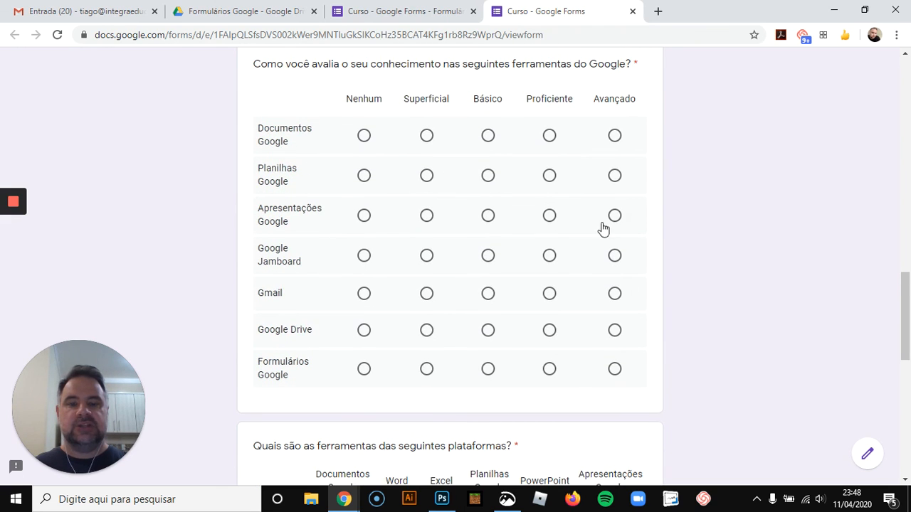
{"action": "scroll", "coordinate": [659, 236], "scroll_direction": "down", "scroll_amount": 1}
{"action": "scroll", "coordinate": [660, 240], "scroll_direction": "down", "scroll_amount": 3}
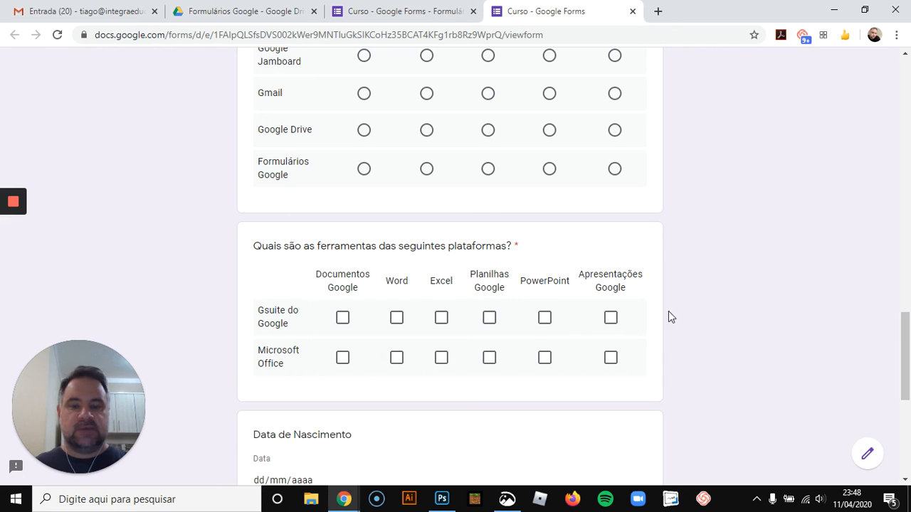
{"action": "scroll", "coordinate": [682, 302], "scroll_direction": "down", "scroll_amount": 3}
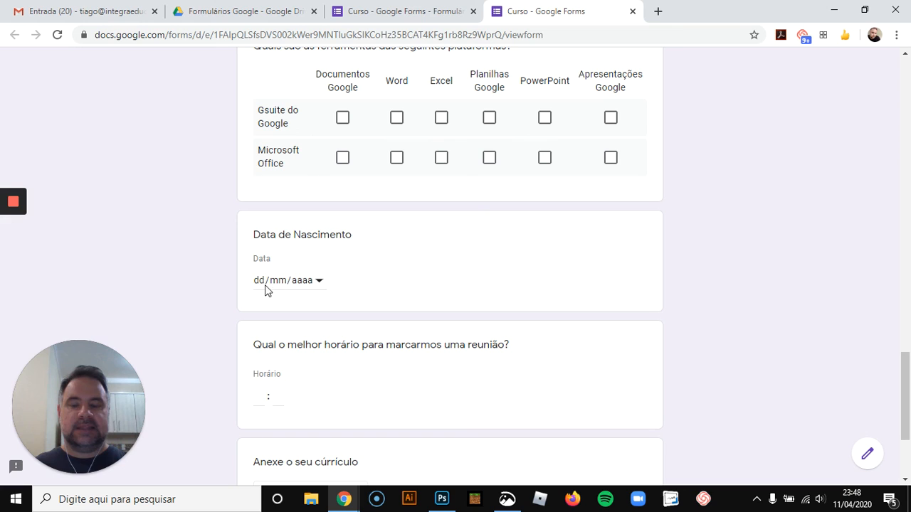
{"action": "left_click", "coordinate": [319, 281]}
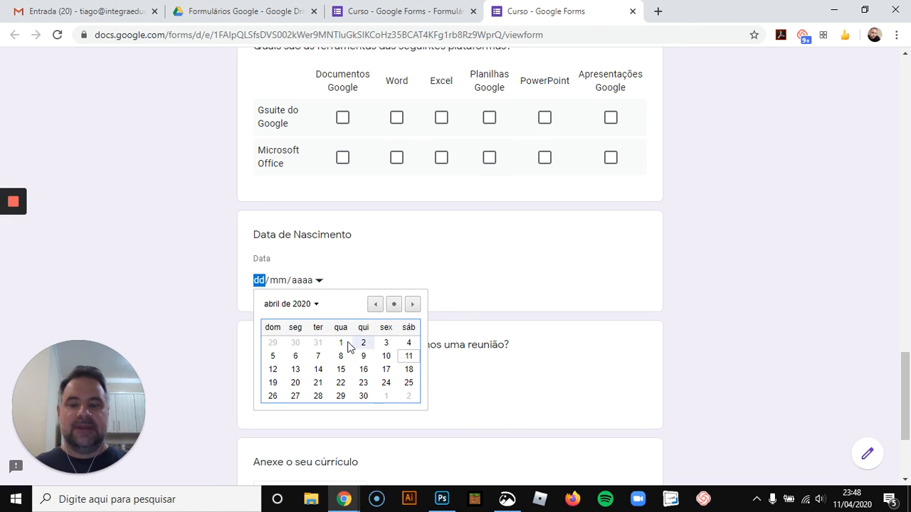
{"action": "left_click", "coordinate": [715, 335]}
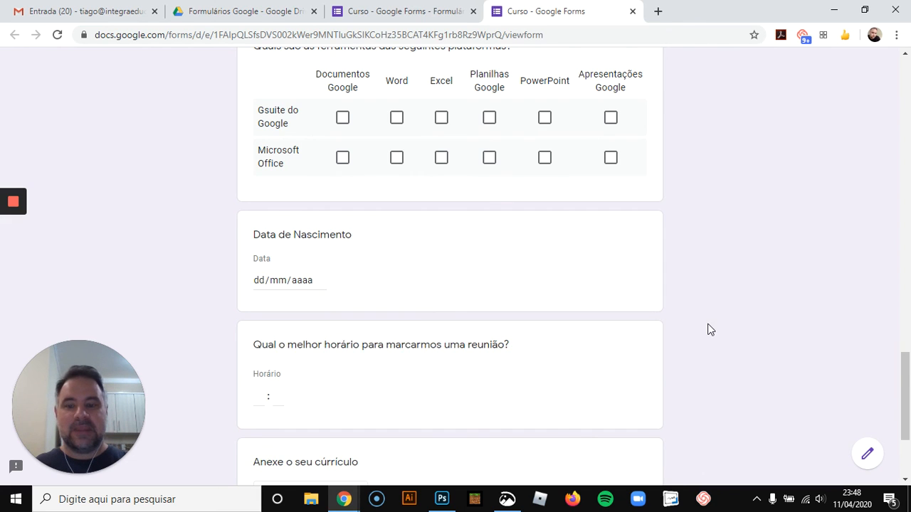
{"action": "scroll", "coordinate": [438, 305], "scroll_direction": "down", "scroll_amount": 2}
{"action": "left_click", "coordinate": [264, 268]}
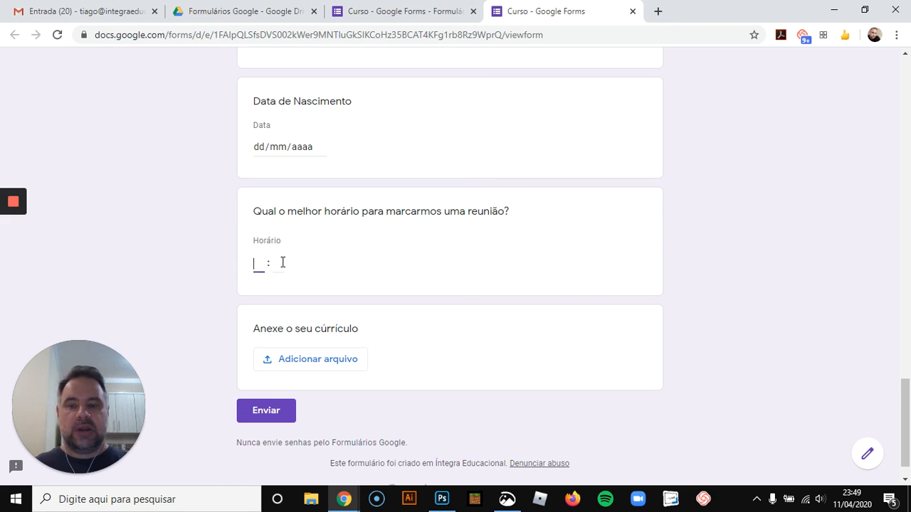
{"action": "left_click", "coordinate": [315, 363]}
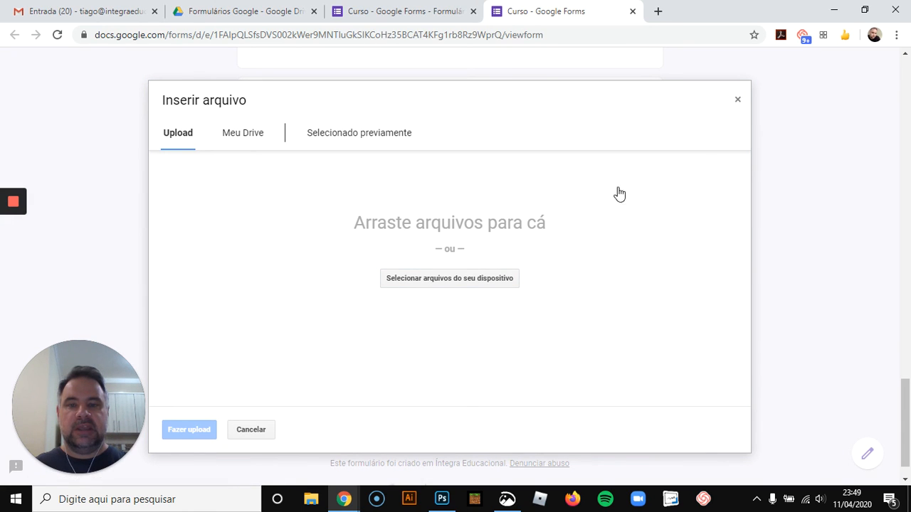
{"action": "left_click", "coordinate": [738, 101]}
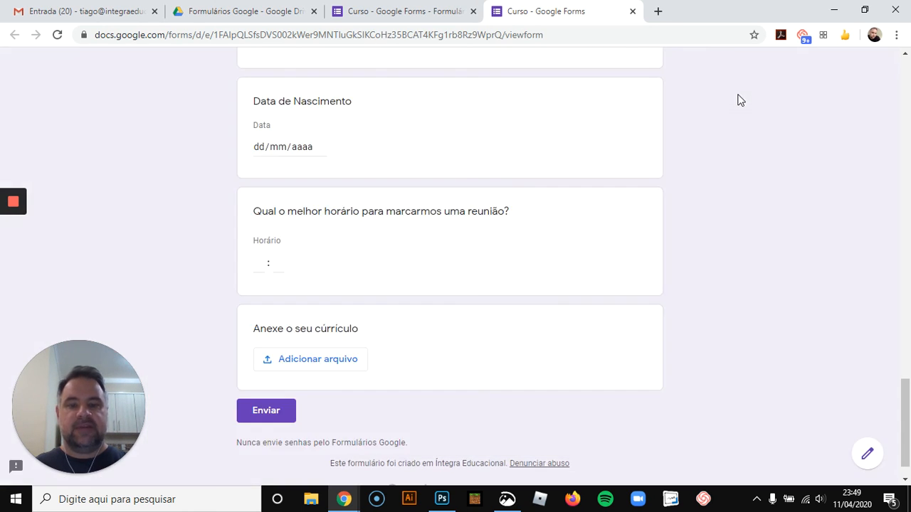
{"action": "scroll", "coordinate": [551, 237], "scroll_direction": "up", "scroll_amount": 20}
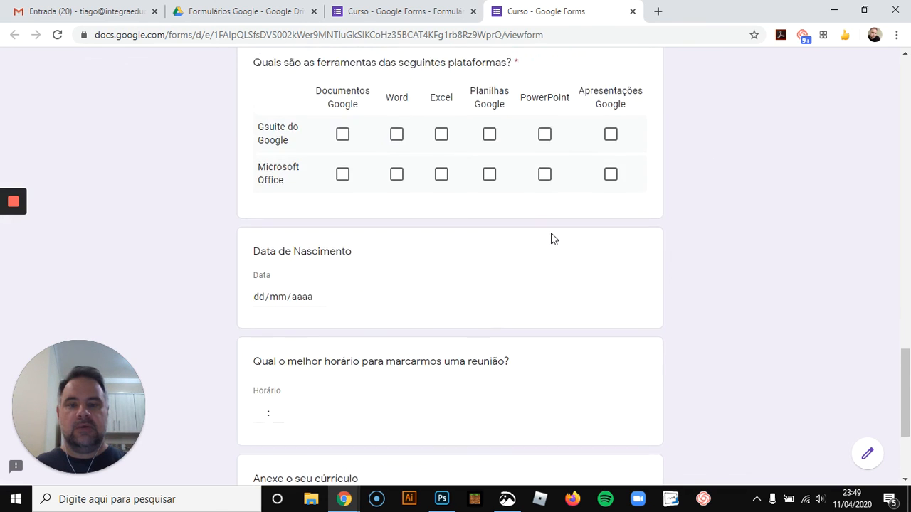
{"action": "scroll", "coordinate": [546, 240], "scroll_direction": "up", "scroll_amount": 5}
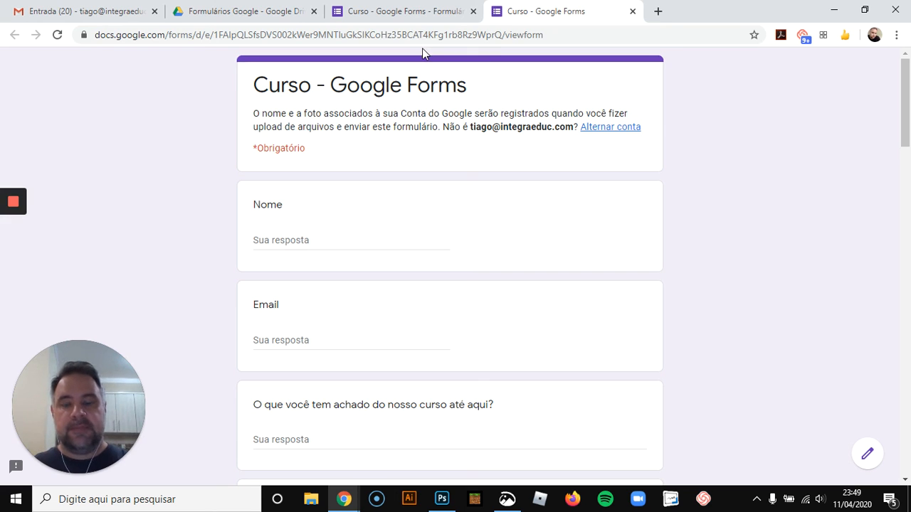
{"action": "left_click", "coordinate": [632, 12]}
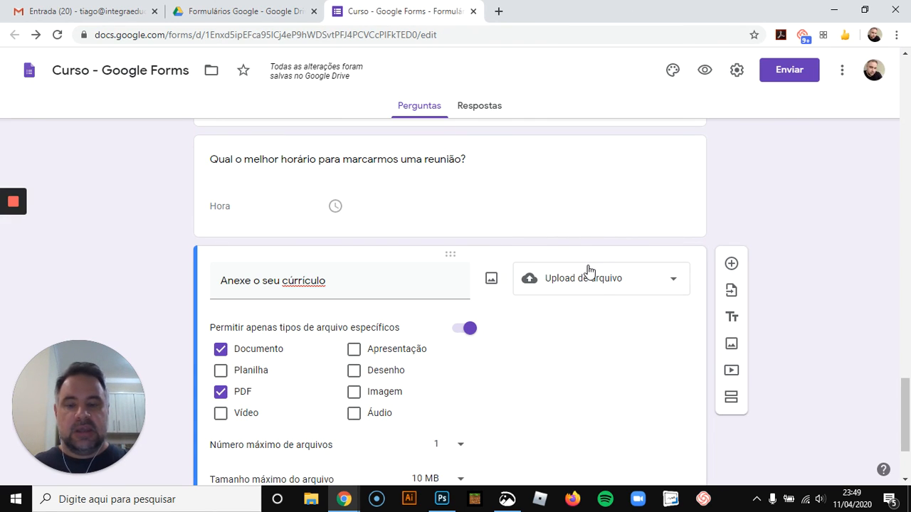
Move the 0 to 10 course rating question up to follow "O que você tem achado do nosso curso até aqui?"
{"action": "scroll", "coordinate": [585, 277], "scroll_direction": "down", "scroll_amount": 2}
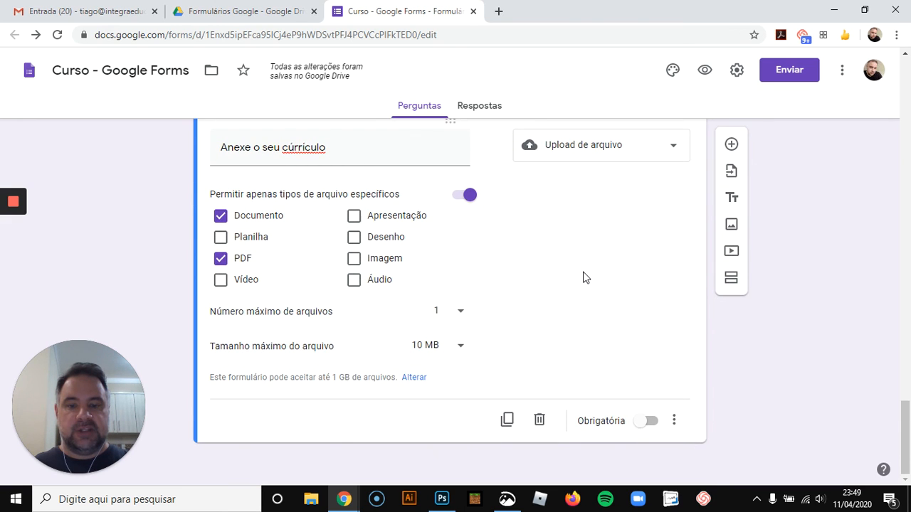
{"action": "scroll", "coordinate": [585, 277], "scroll_direction": "up", "scroll_amount": 6}
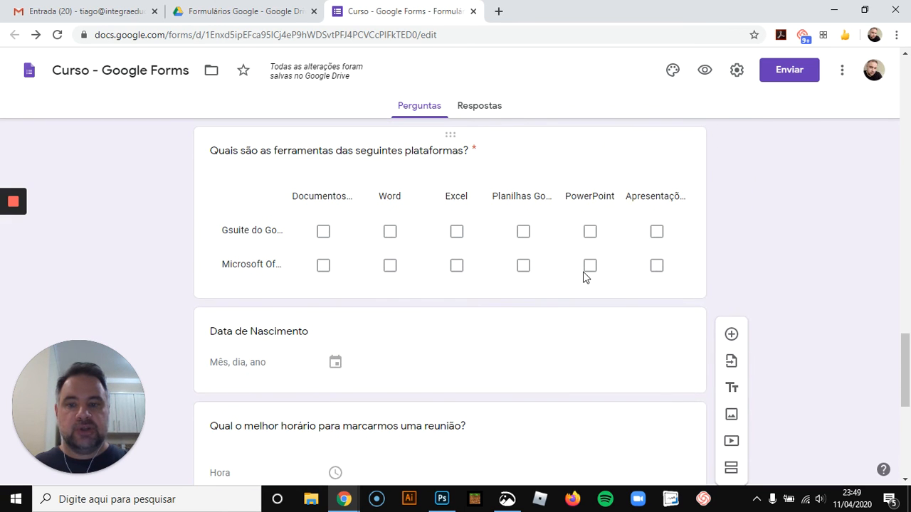
{"action": "scroll", "coordinate": [583, 277], "scroll_direction": "up", "scroll_amount": 9}
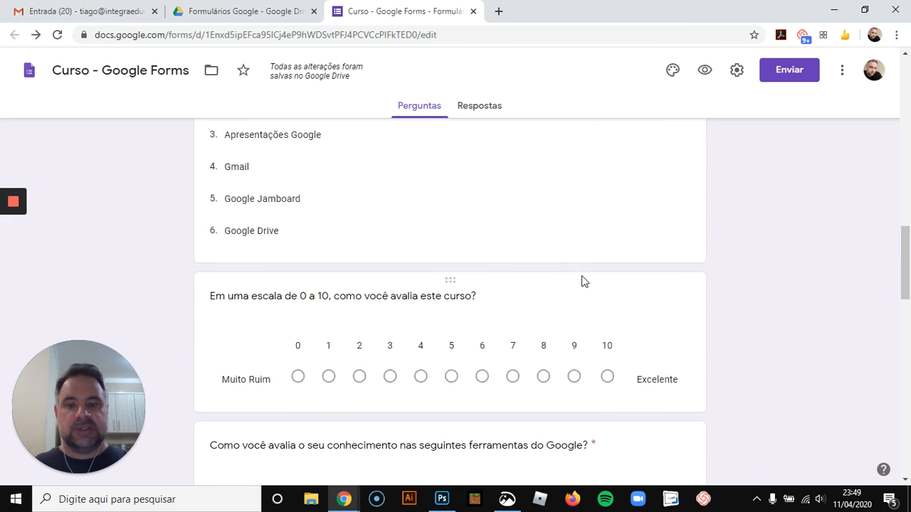
{"action": "scroll", "coordinate": [581, 281], "scroll_direction": "up", "scroll_amount": 14}
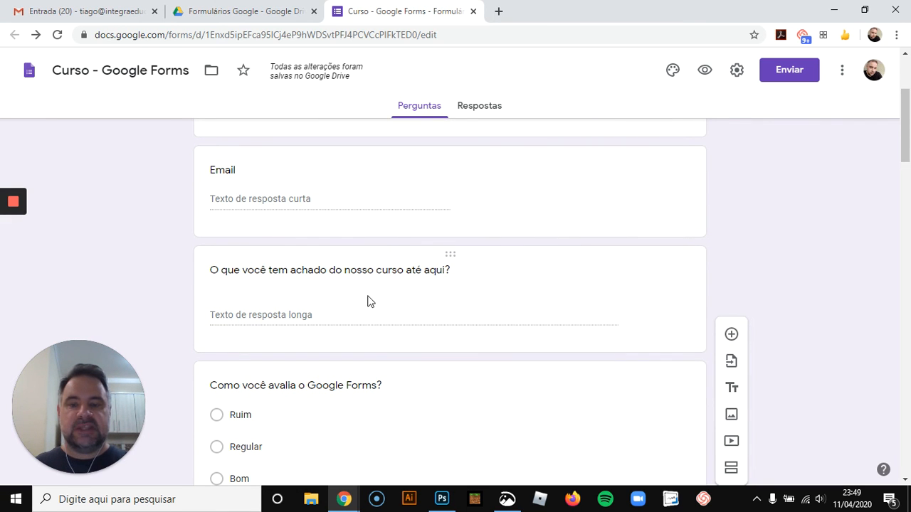
{"action": "scroll", "coordinate": [368, 301], "scroll_direction": "down", "scroll_amount": 9}
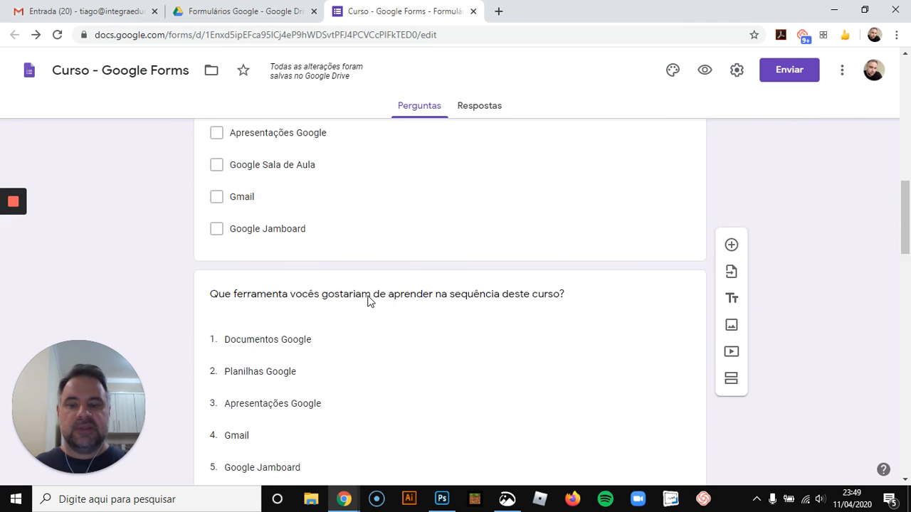
{"action": "scroll", "coordinate": [369, 296], "scroll_direction": "down", "scroll_amount": 2}
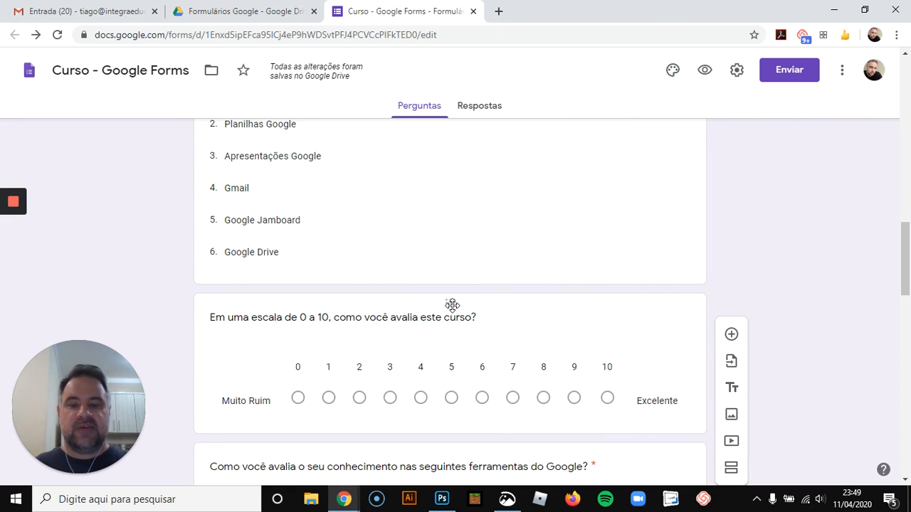
{"action": "left_click_drag", "start_coordinate": [452, 304], "coordinate": [420, 262]}
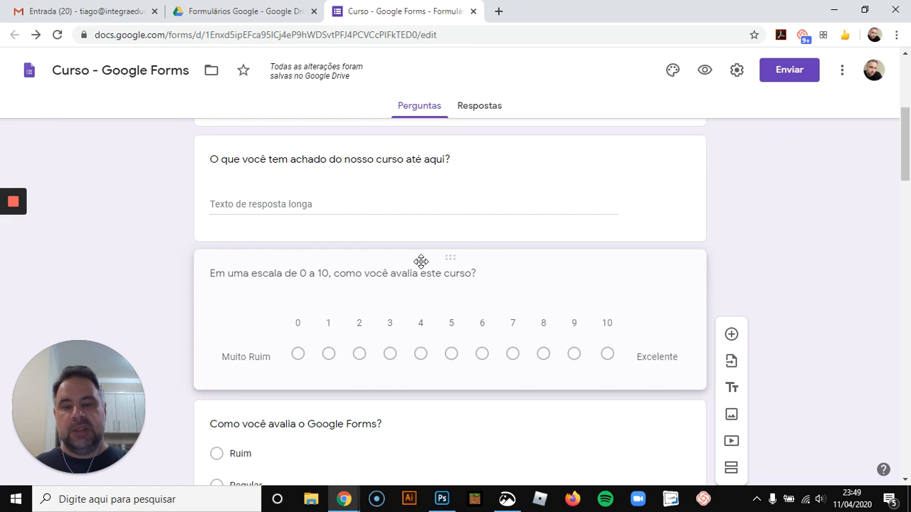
{"action": "left_click_drag", "start_coordinate": [421, 261], "coordinate": [421, 266]}
{"action": "left_click", "coordinate": [421, 266]}
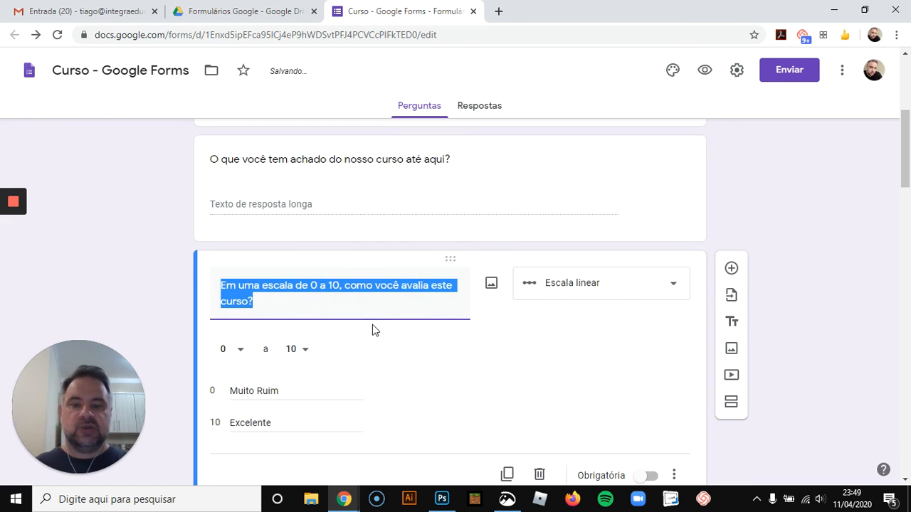
{"action": "left_click", "coordinate": [777, 299]}
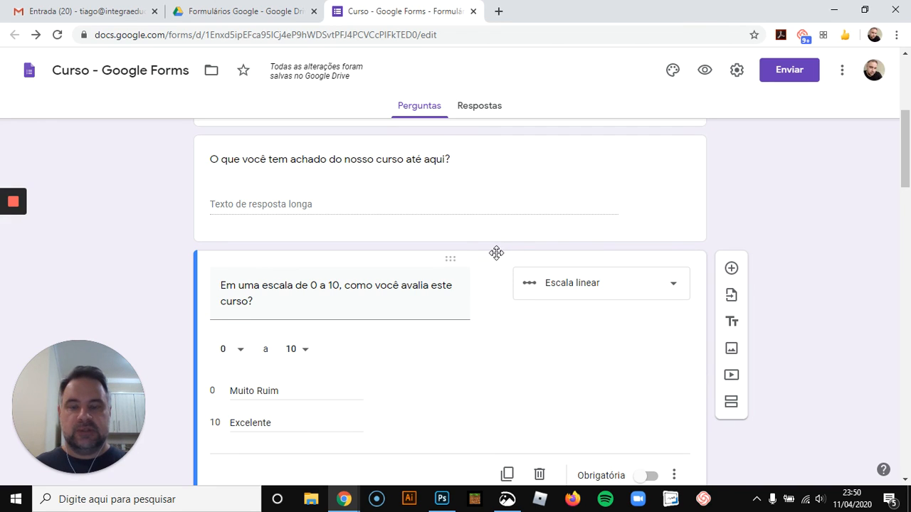
{"action": "mouse_move", "coordinate": [14, 202]}
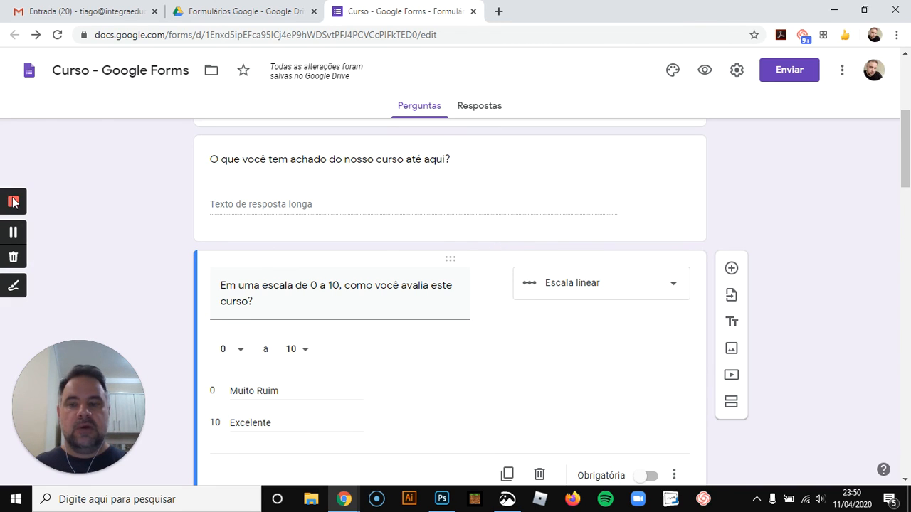